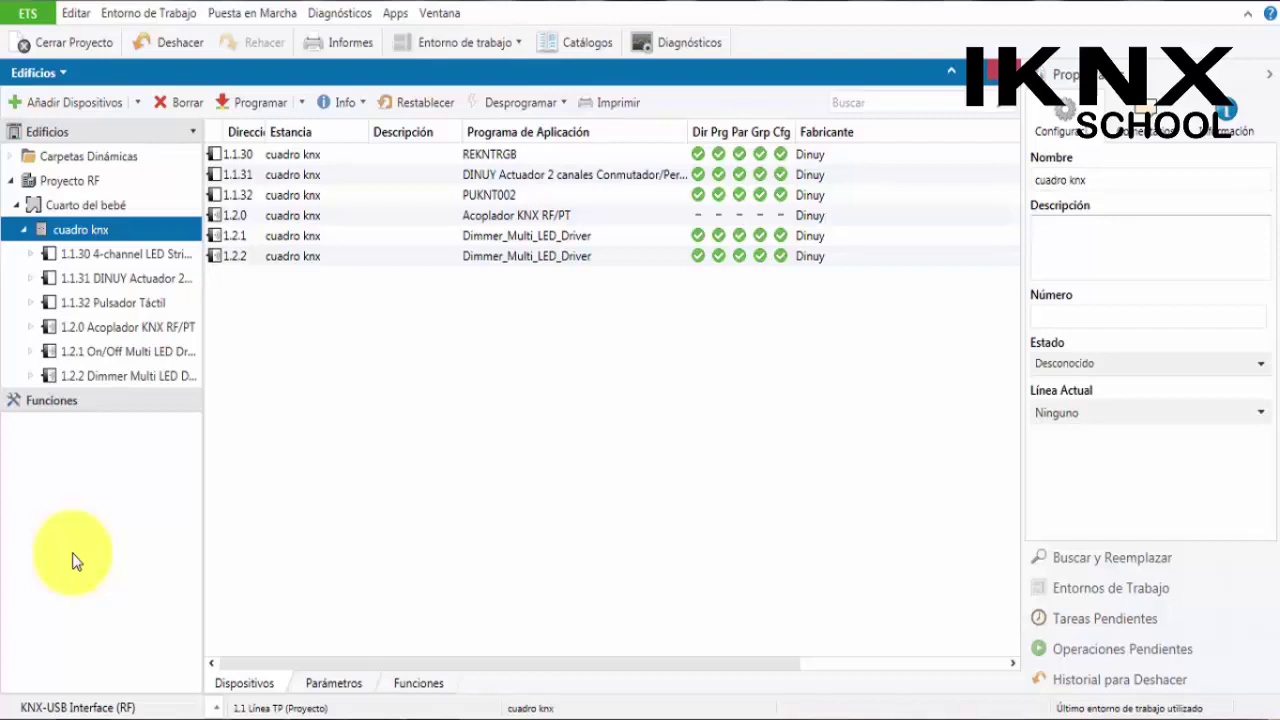
# Open the bus connection interfaces and examine the properties of the found KNX-USB Interface (RF), including its domain address
pyautogui.click(40, 22)
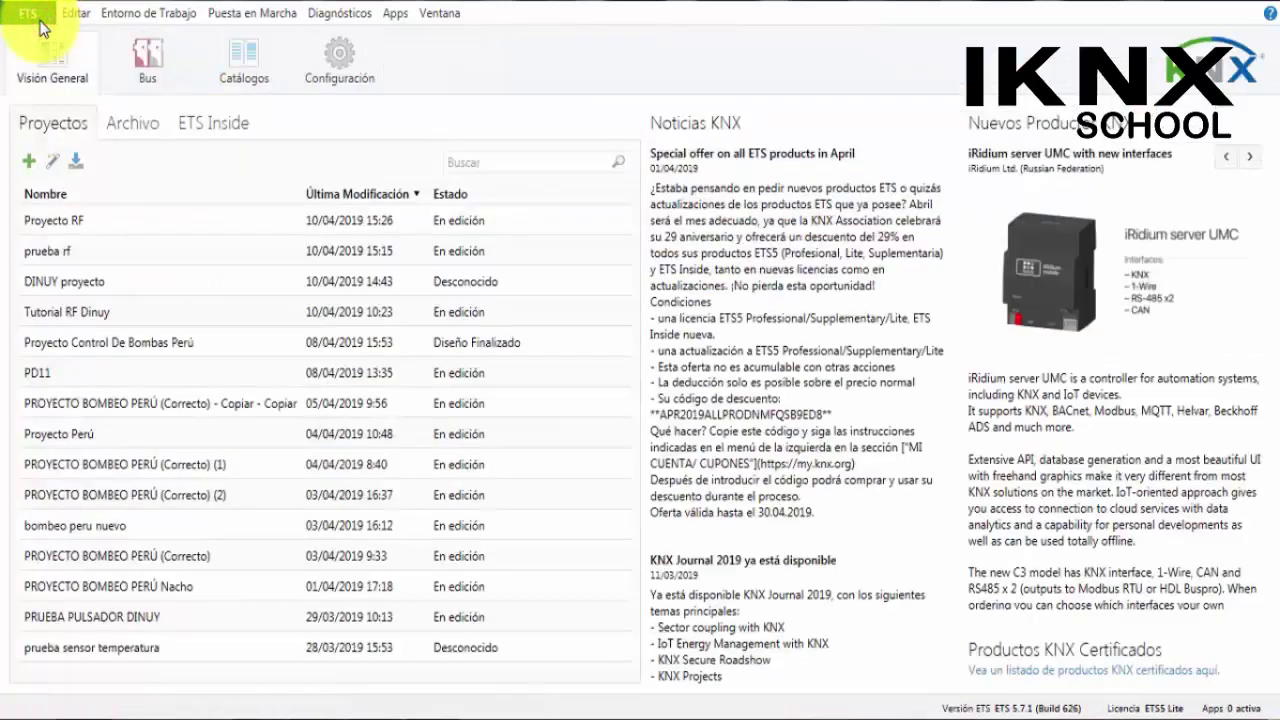
pyautogui.click(150, 72)
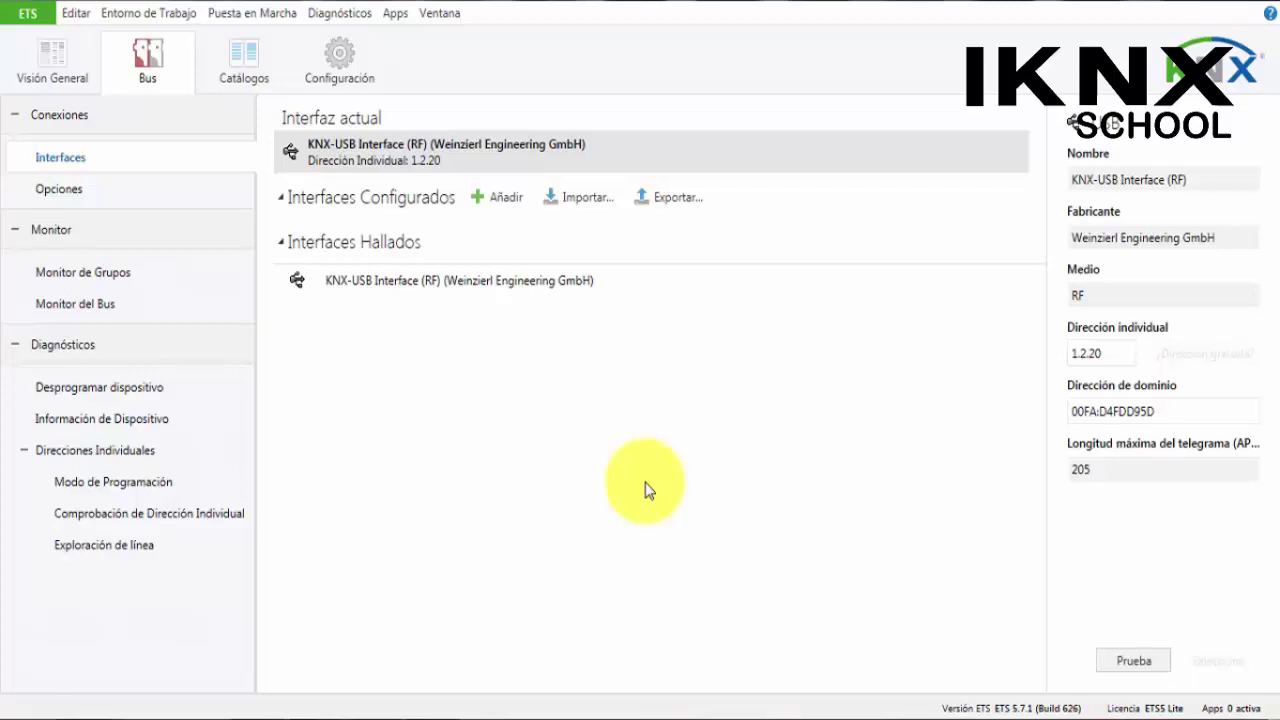
pyautogui.click(420, 284)
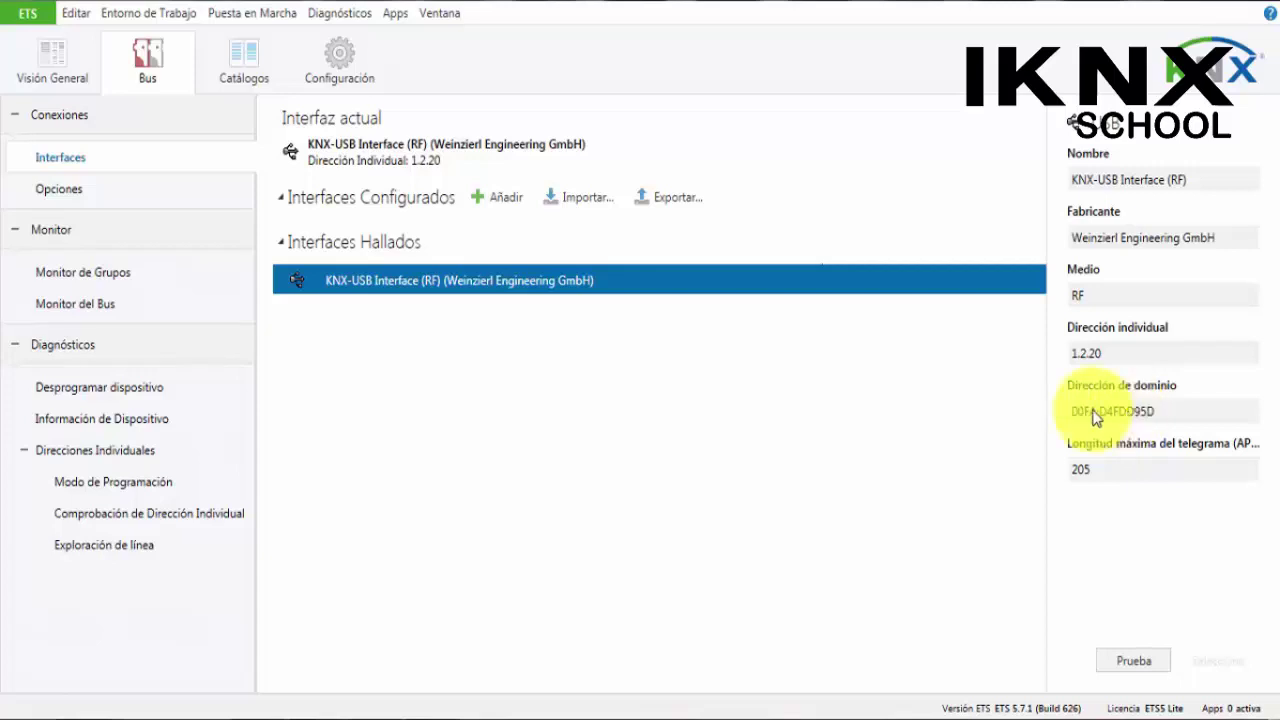
# Return to the project, switch to the Topología view and expand Nueva área down to the devices of both lines
pyautogui.click(23, 17)
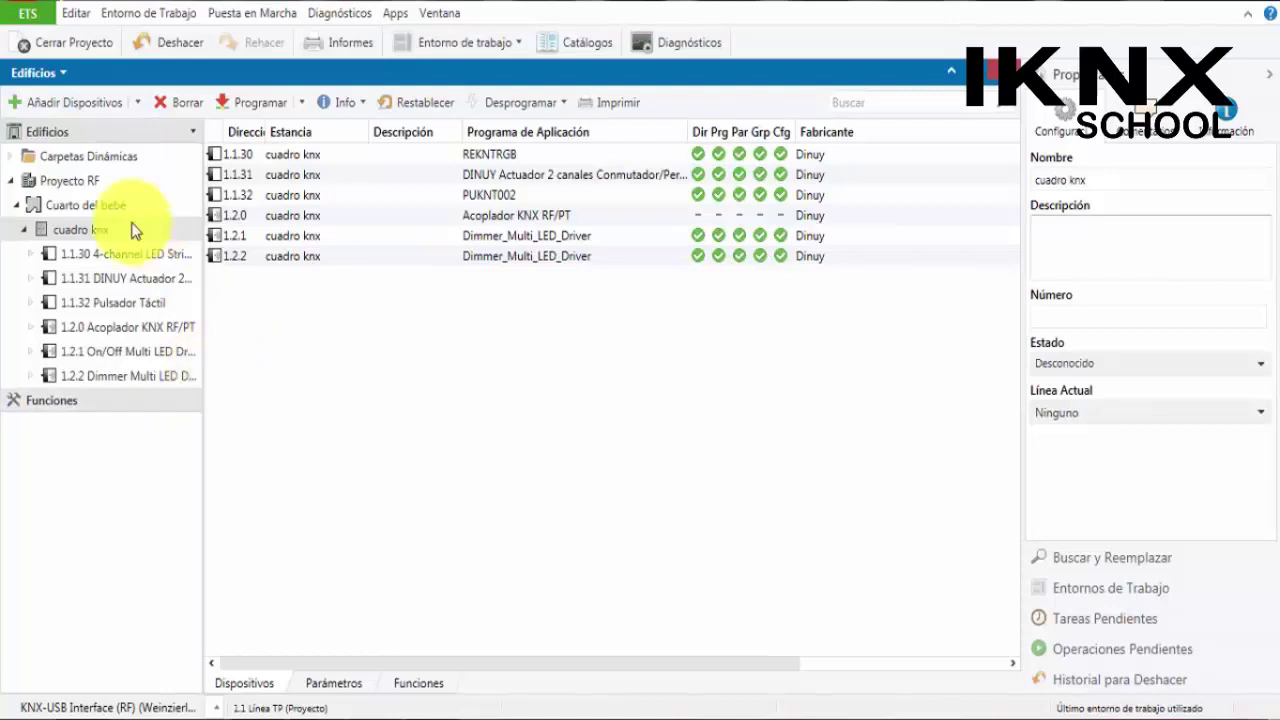
pyautogui.click(44, 73)
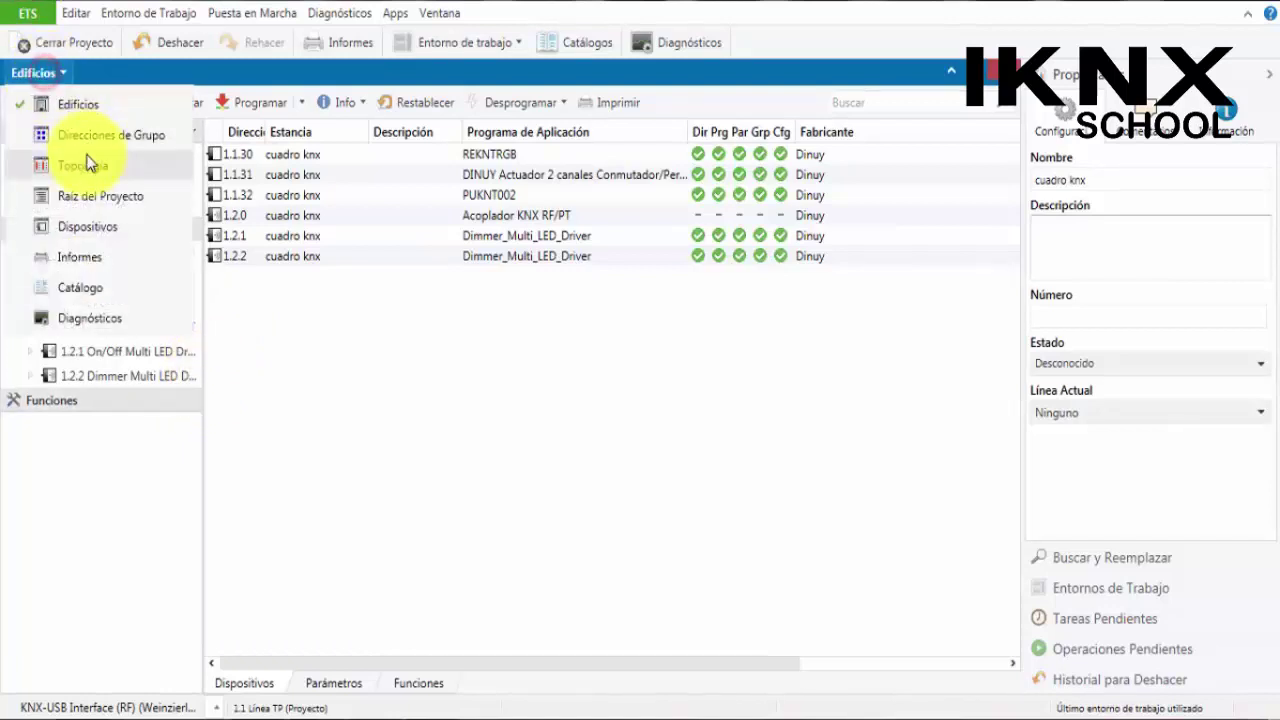
pyautogui.click(86, 162)
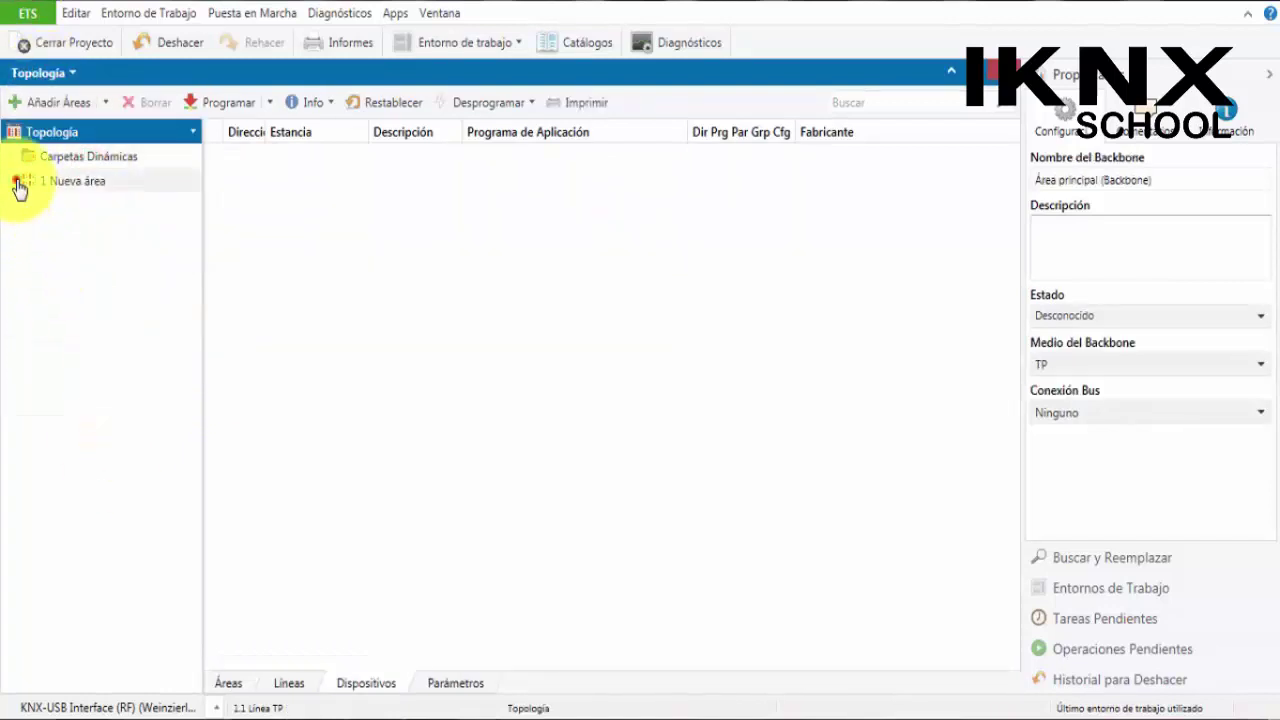
pyautogui.click(16, 182)
pyautogui.click(15, 229)
pyautogui.click(15, 204)
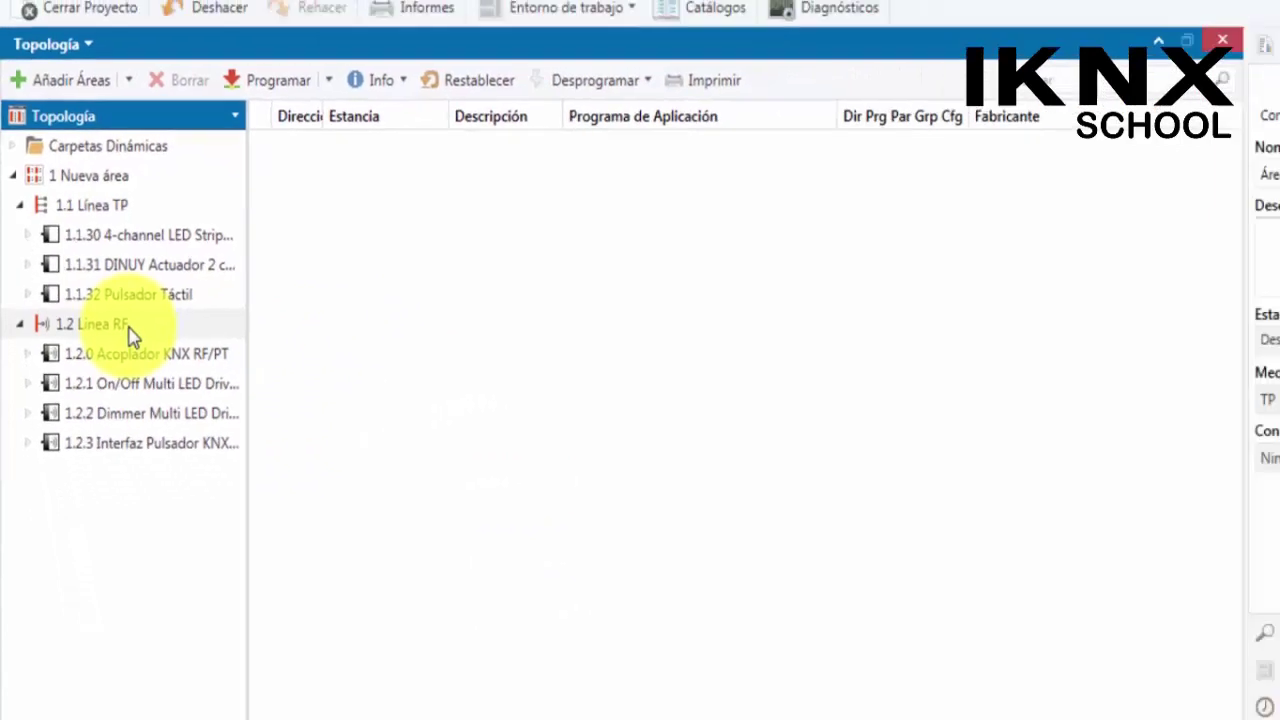
# Select line 1.2 Línea RF and compare its domain address with the one of the KNX-USB RF interface
pyautogui.click(128, 329)
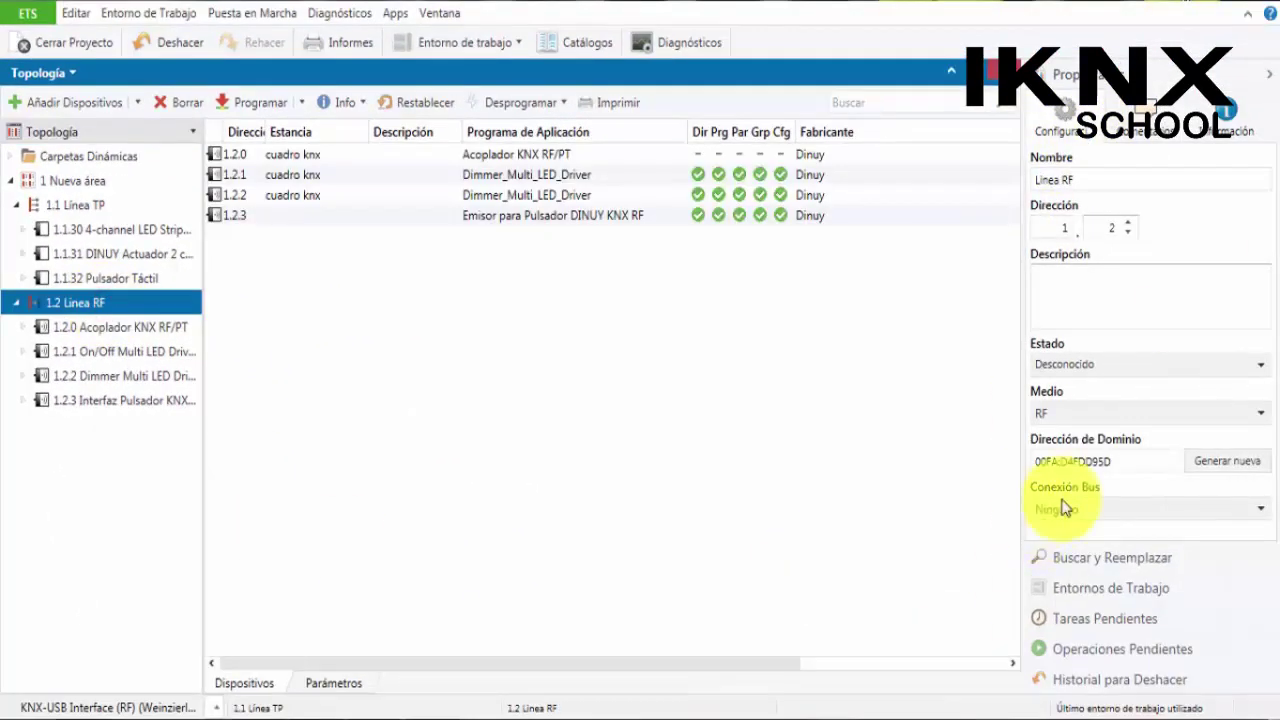
pyautogui.click(1041, 441)
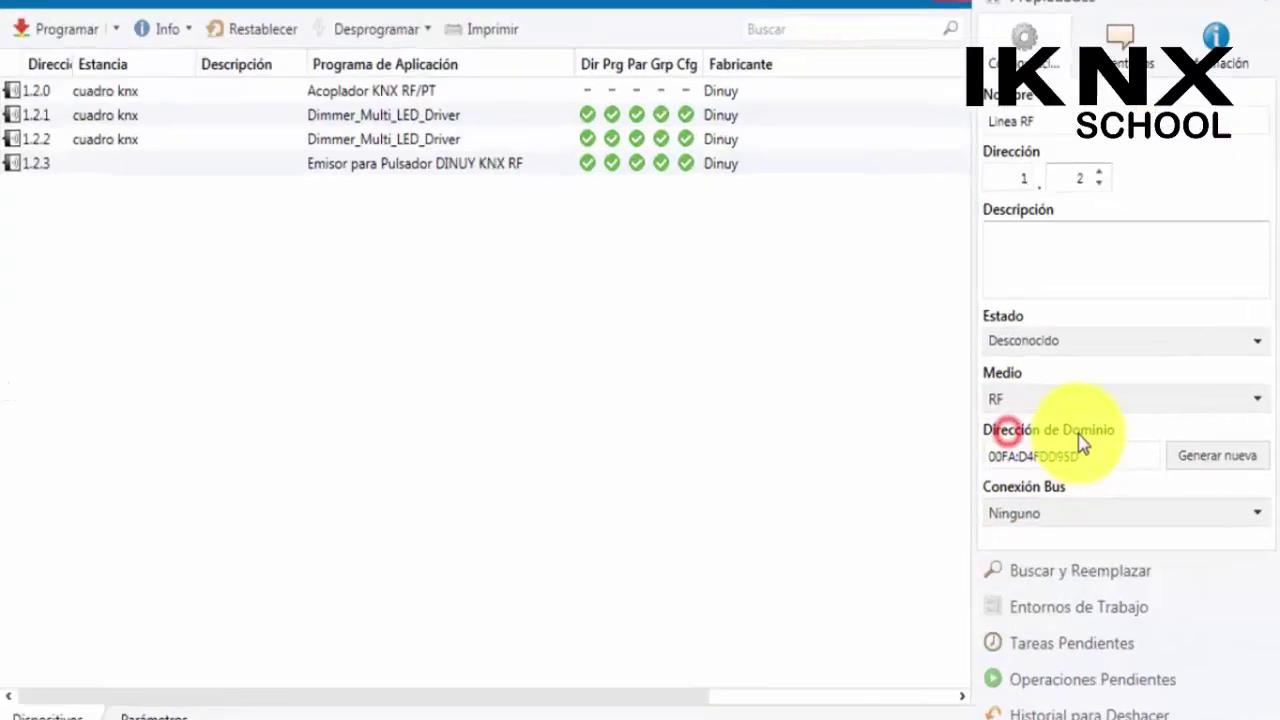
pyautogui.moveTo(1097, 460); pyautogui.dragTo(942, 458)
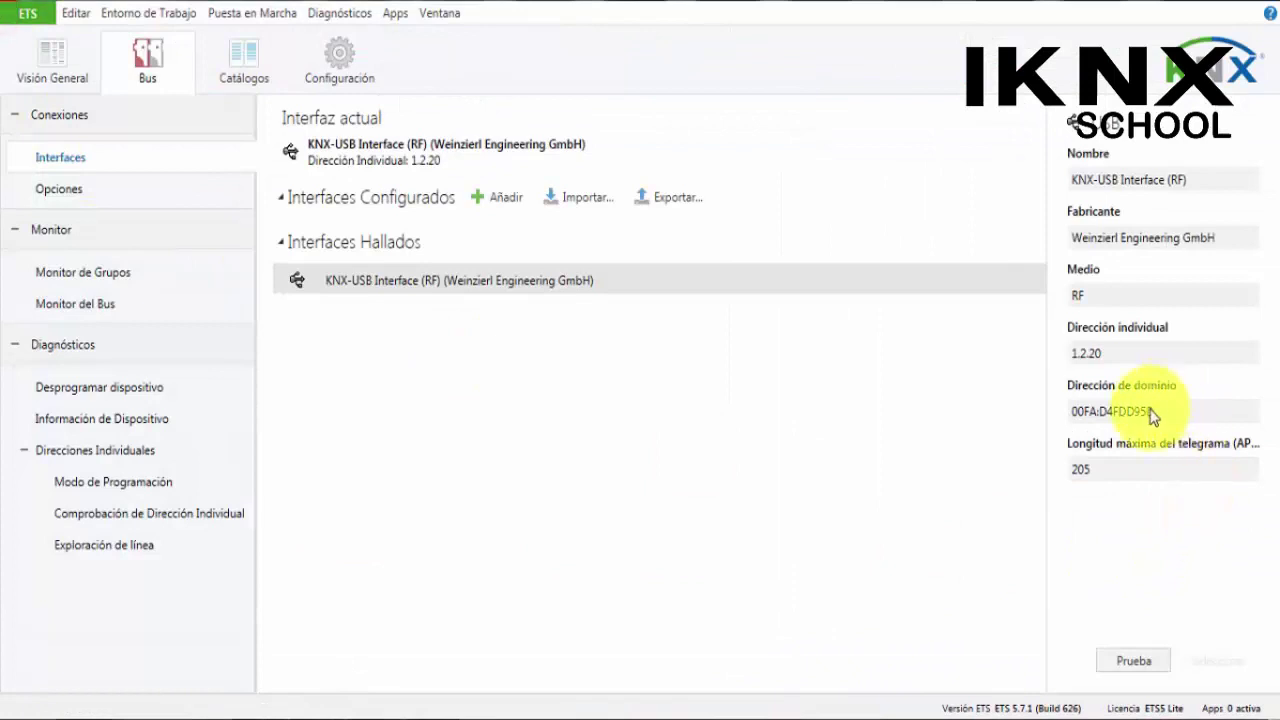
pyautogui.click(18, 14)
pyautogui.click(709, 477)
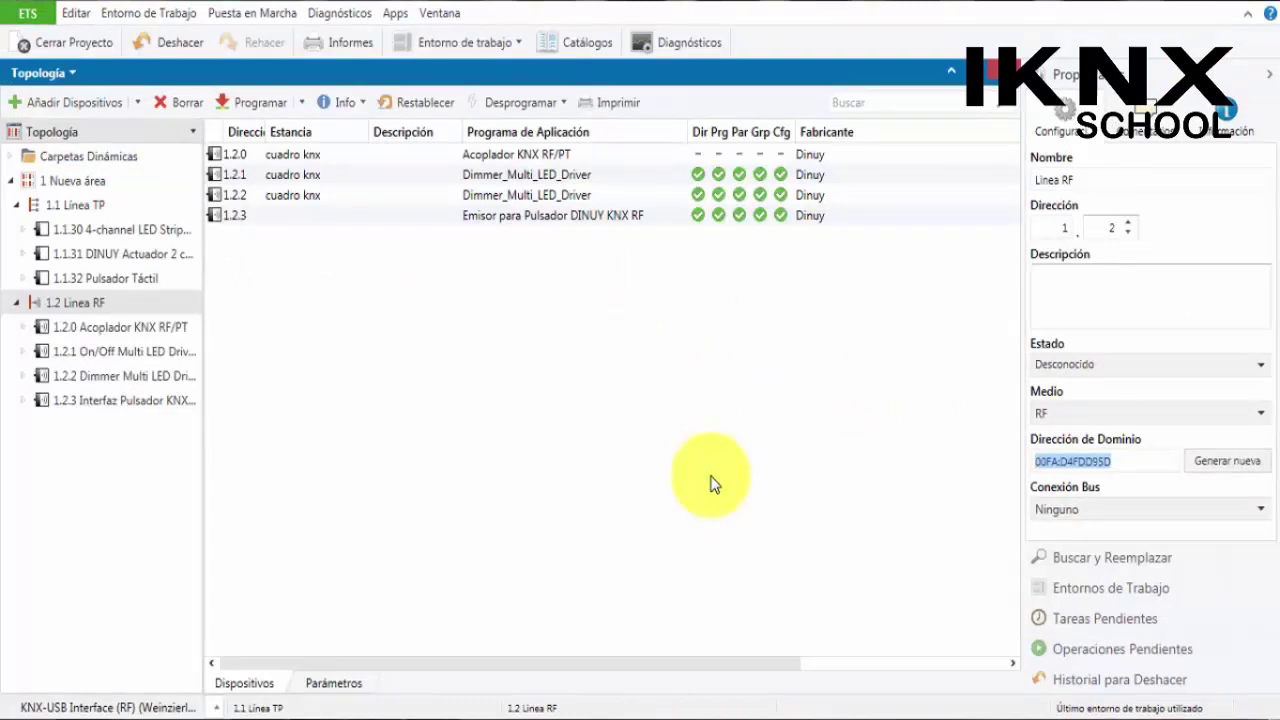
pyautogui.click(703, 479)
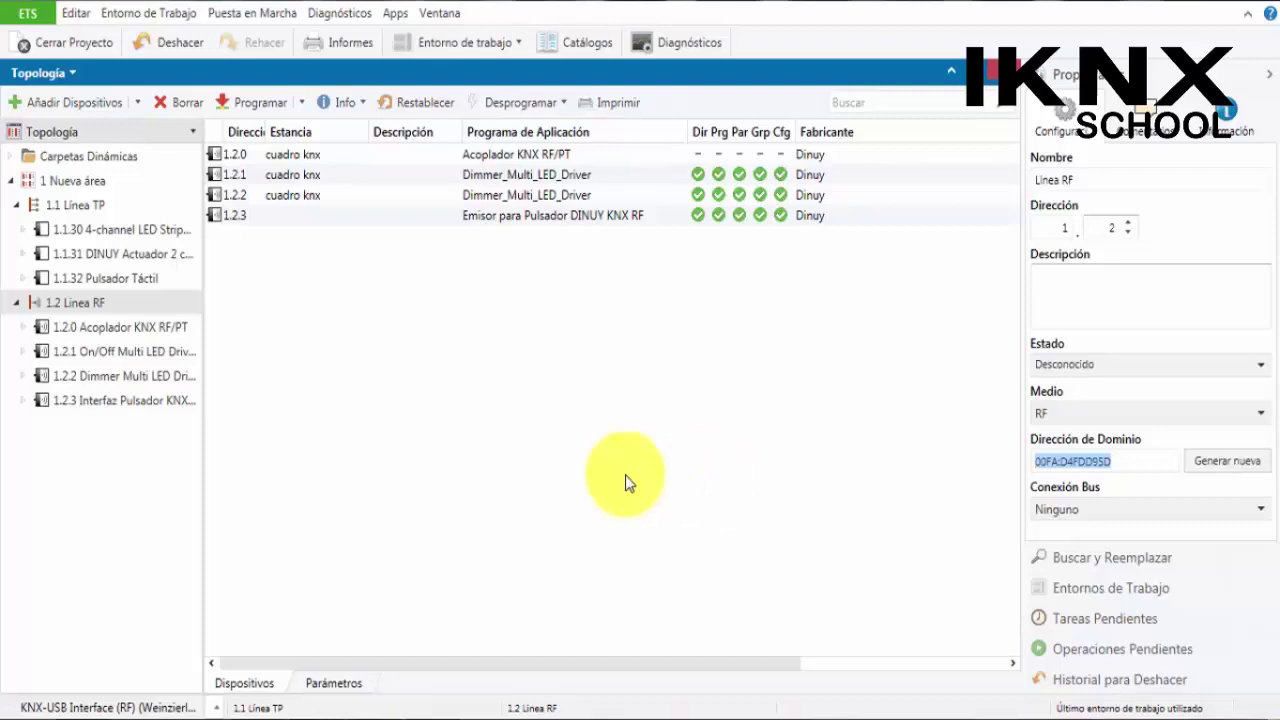
# Switch to the Direcciones de Grupo view and expand Maleta RF with its Iluminacion, Persianas and RGB middle groups
pyautogui.click(61, 74)
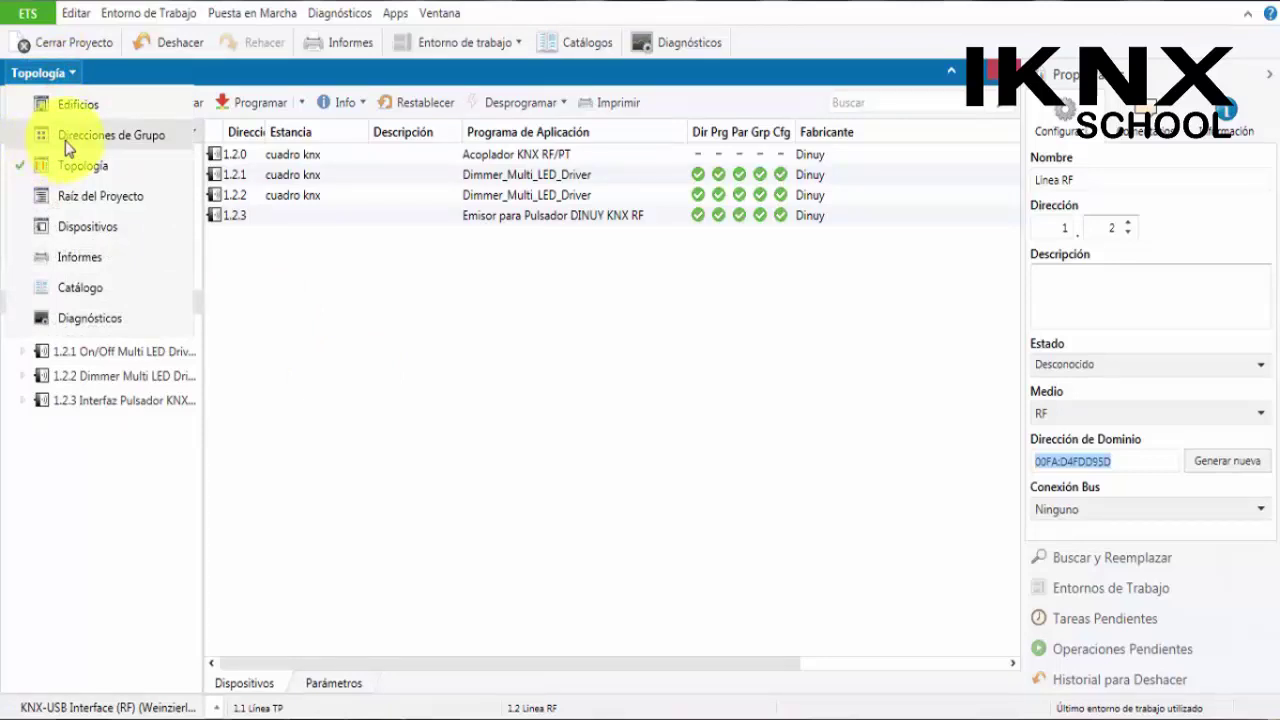
pyautogui.click(66, 134)
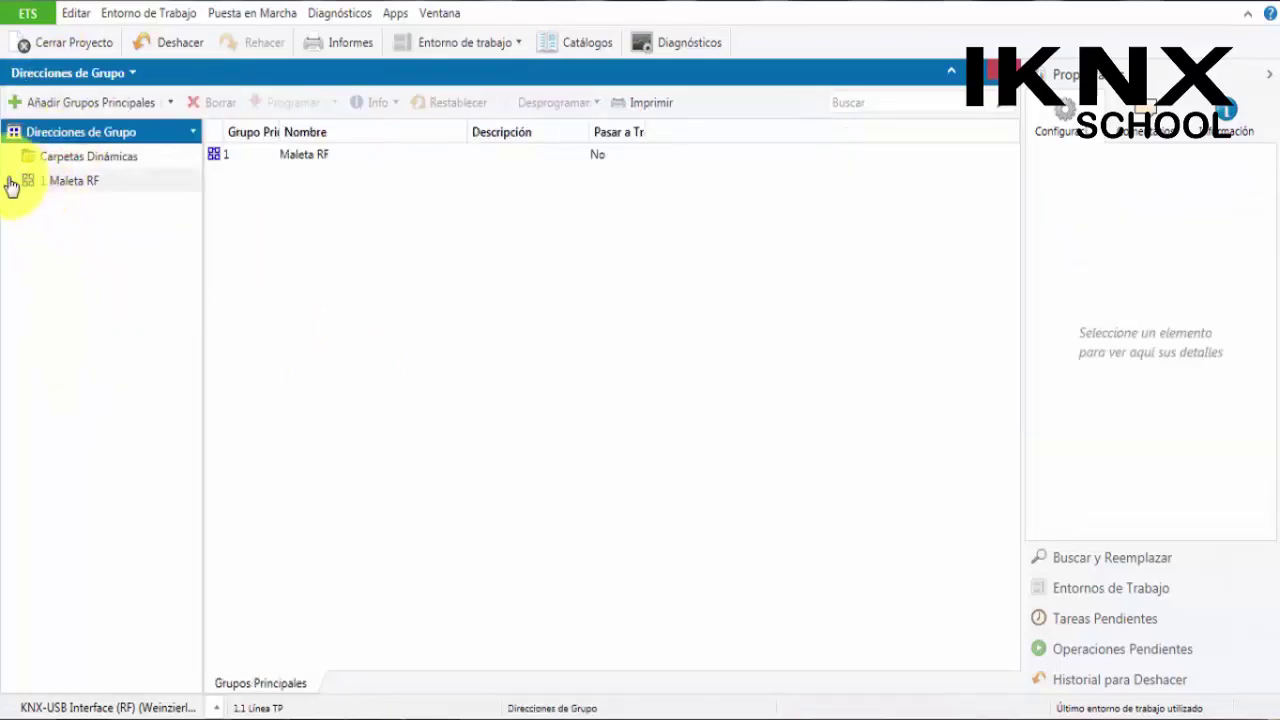
pyautogui.click(11, 181)
pyautogui.click(16, 205)
pyautogui.click(11, 400)
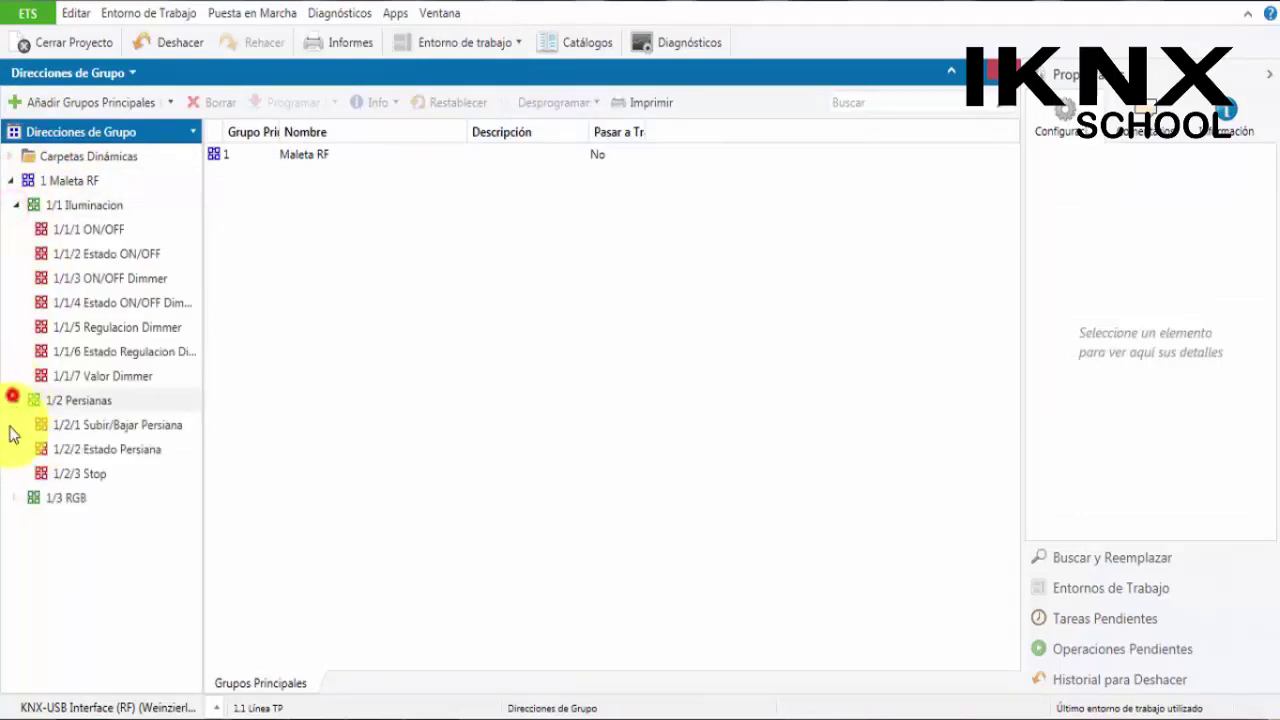
pyautogui.click(12, 496)
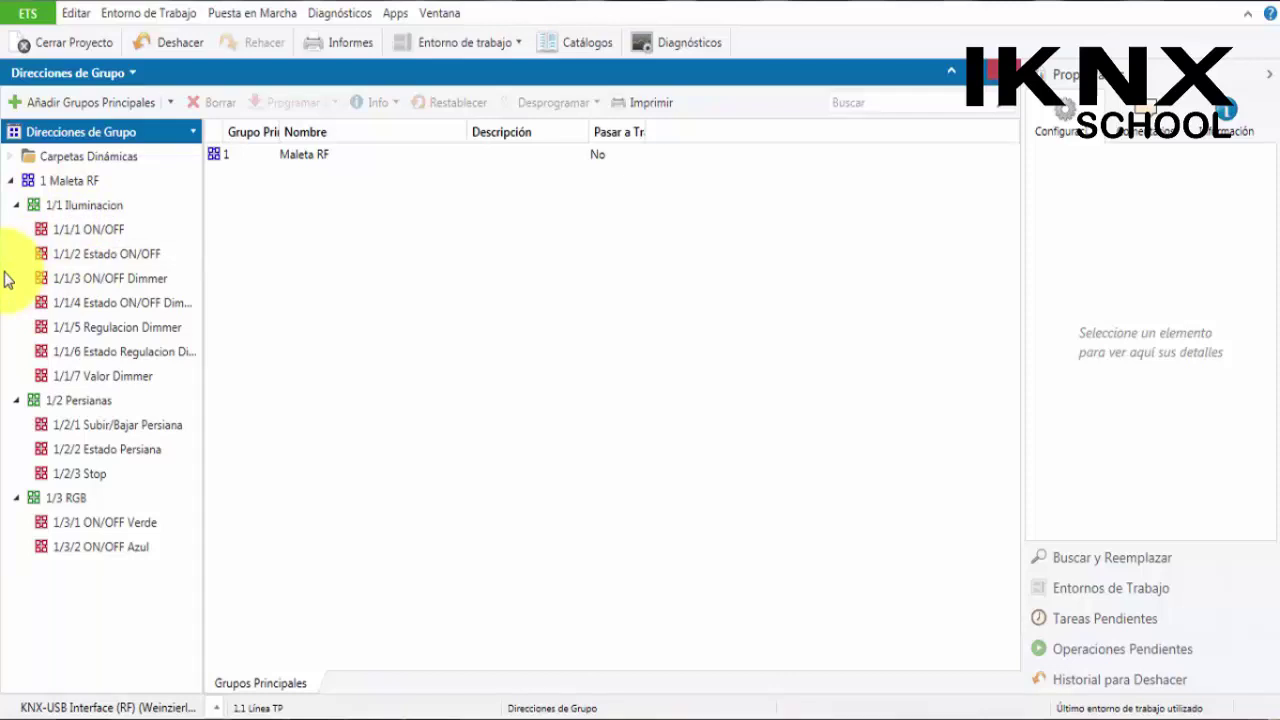
# Switch back to the Edificios view and expand Proyecto RF down to the devices in cuadro knx
pyautogui.click(63, 76)
pyautogui.click(67, 104)
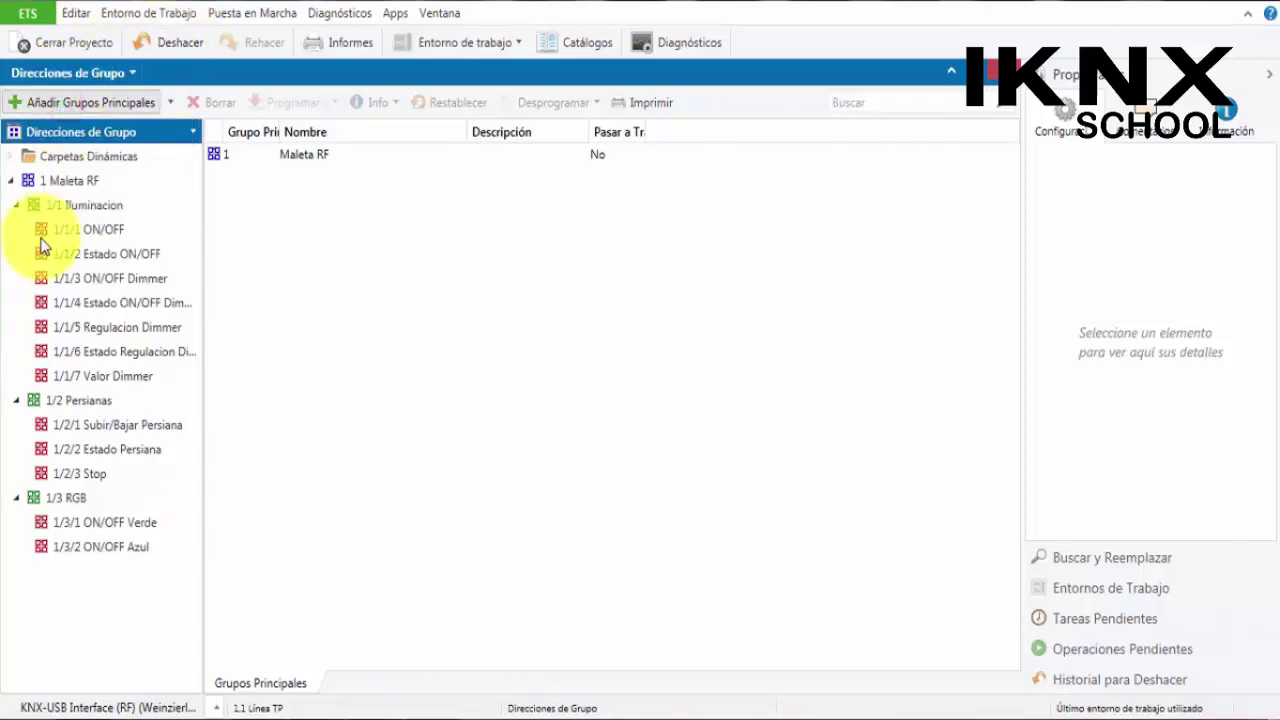
pyautogui.click(10, 180)
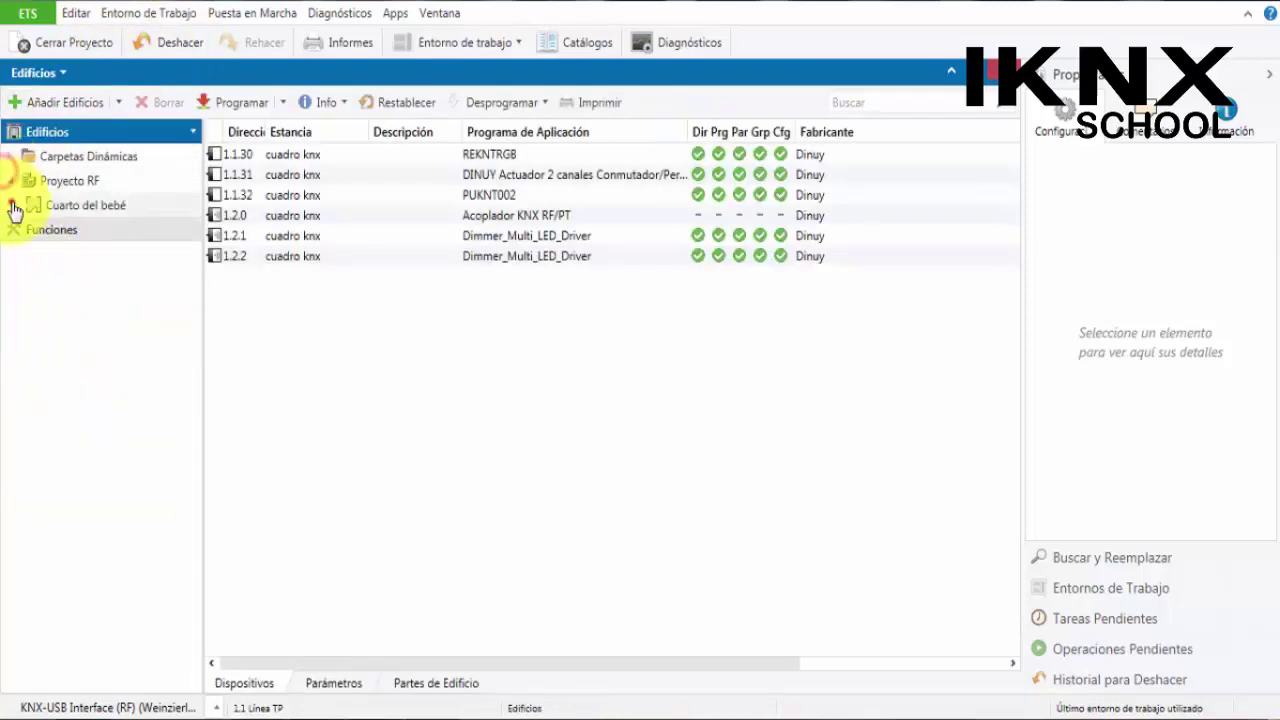
pyautogui.click(16, 205)
pyautogui.click(24, 229)
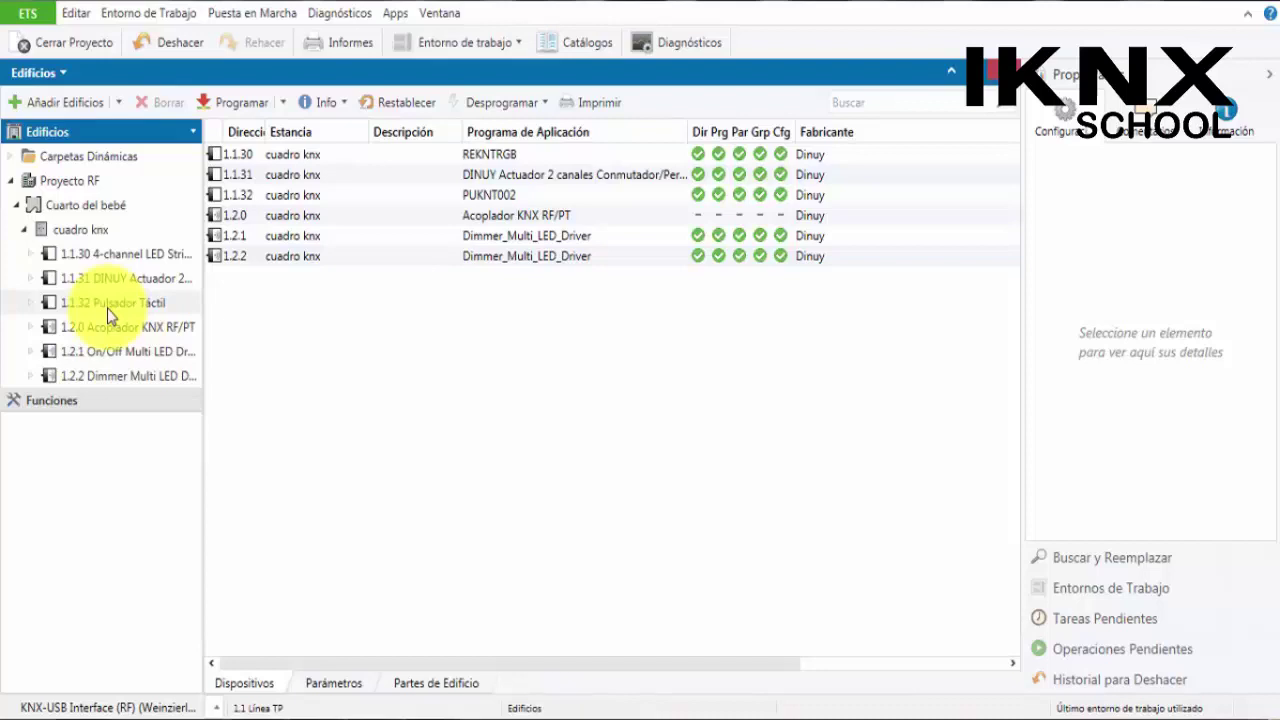
# Review the communication objects linked to group addresses in the On/Off Multi LED Driver and the Dimmer Multi LED Driver
pyautogui.click(136, 356)
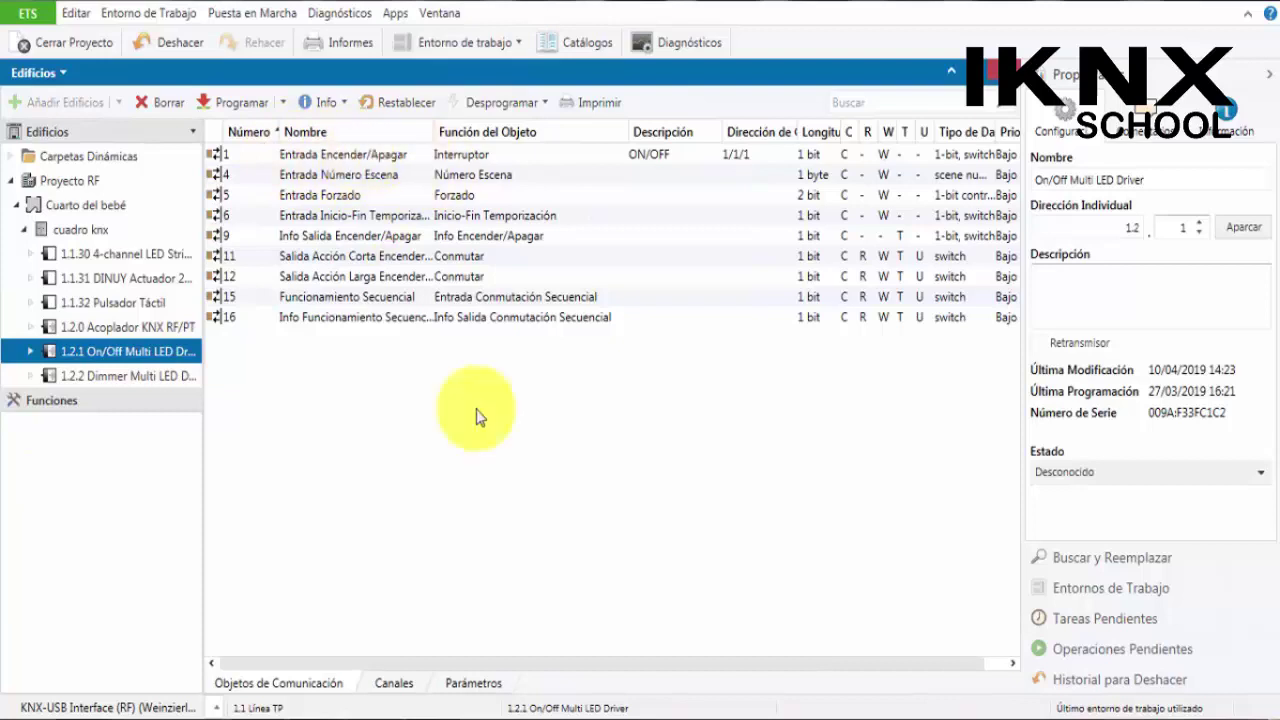
pyautogui.click(680, 152)
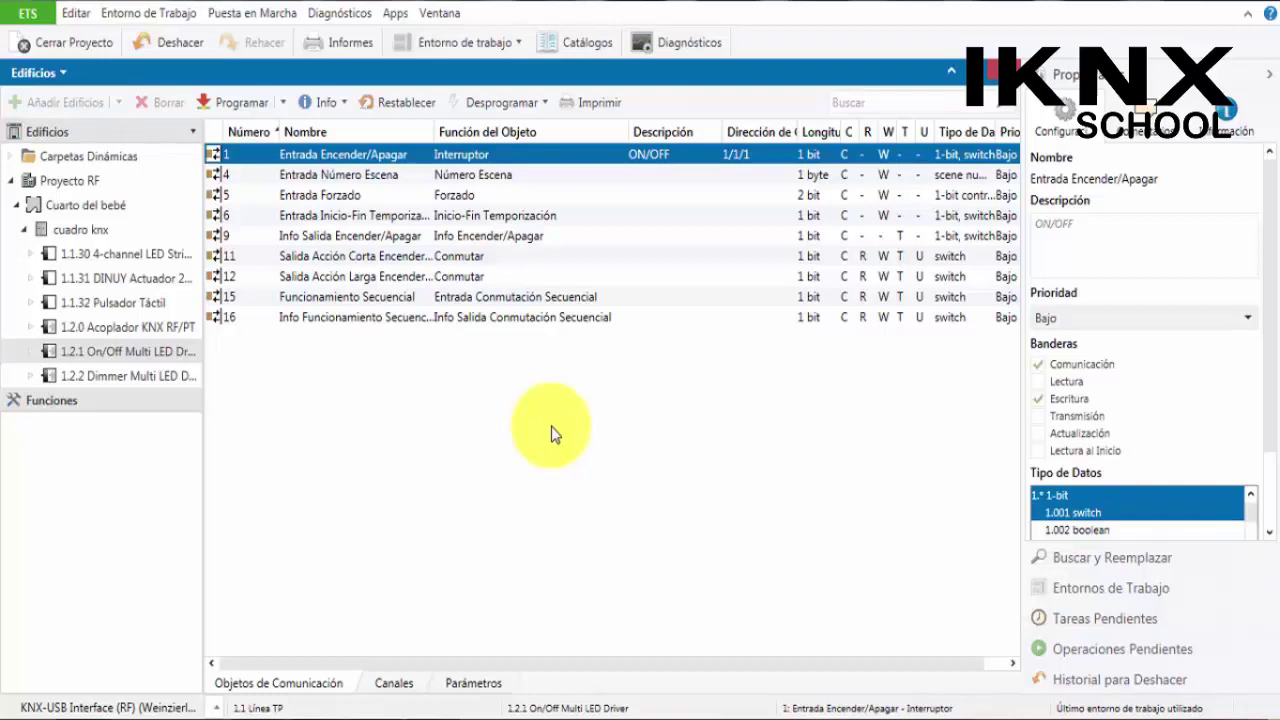
pyautogui.click(145, 378)
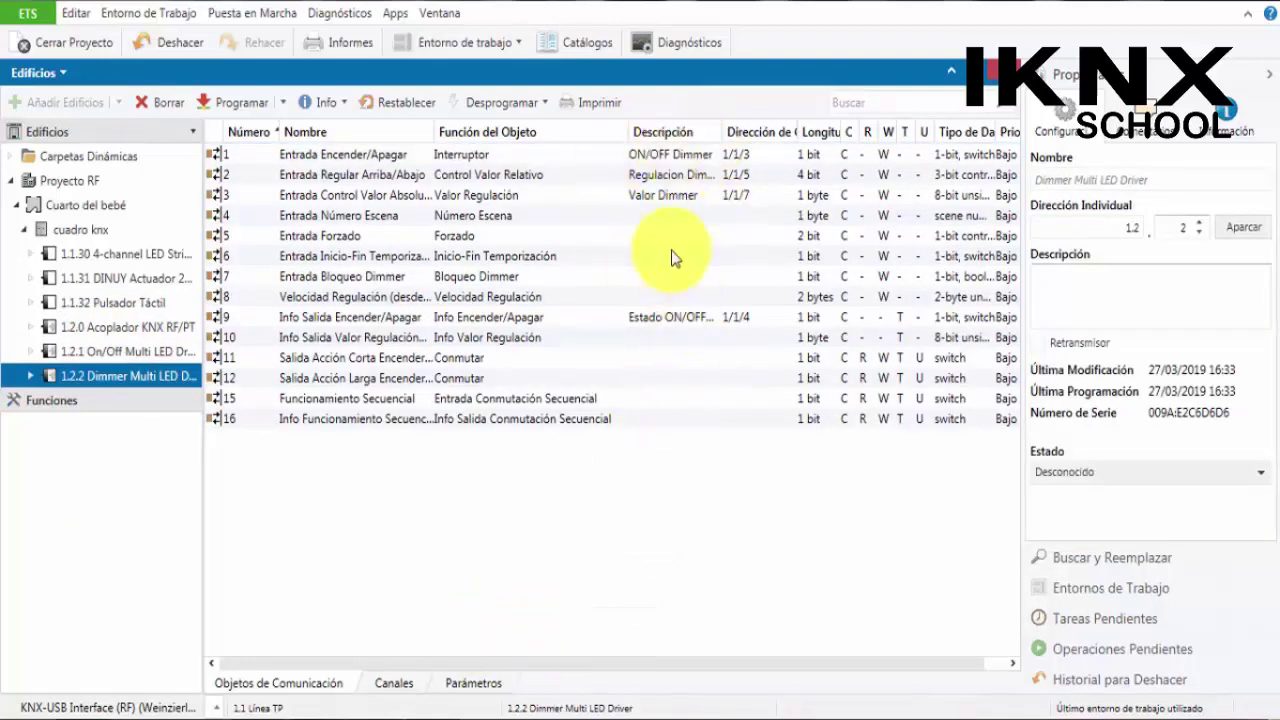
pyautogui.click(603, 152)
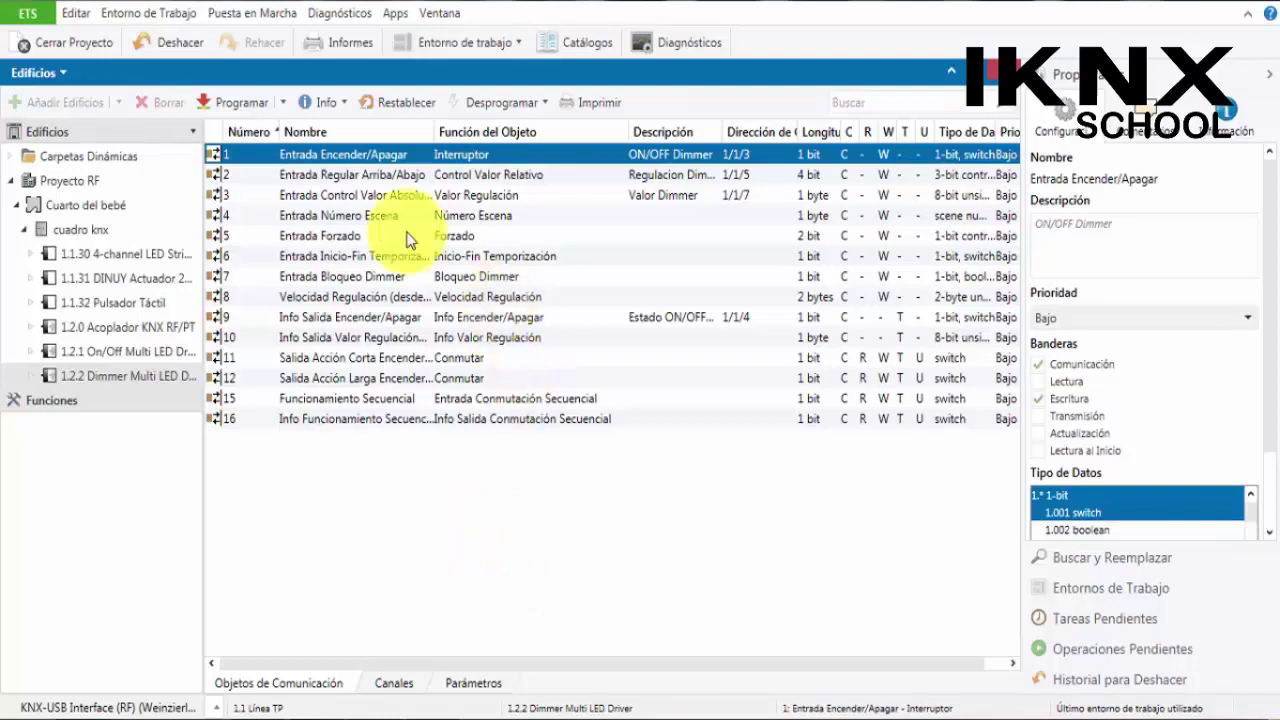
pyautogui.click(599, 182)
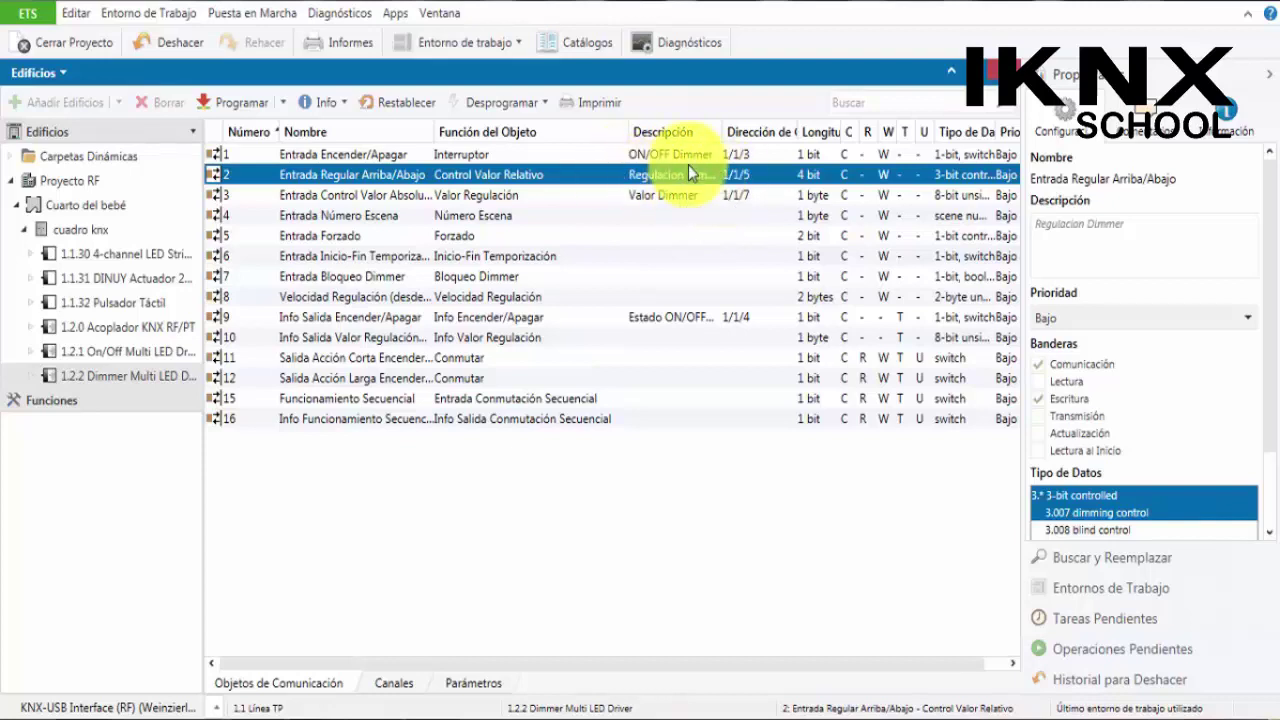
pyautogui.click(690, 196)
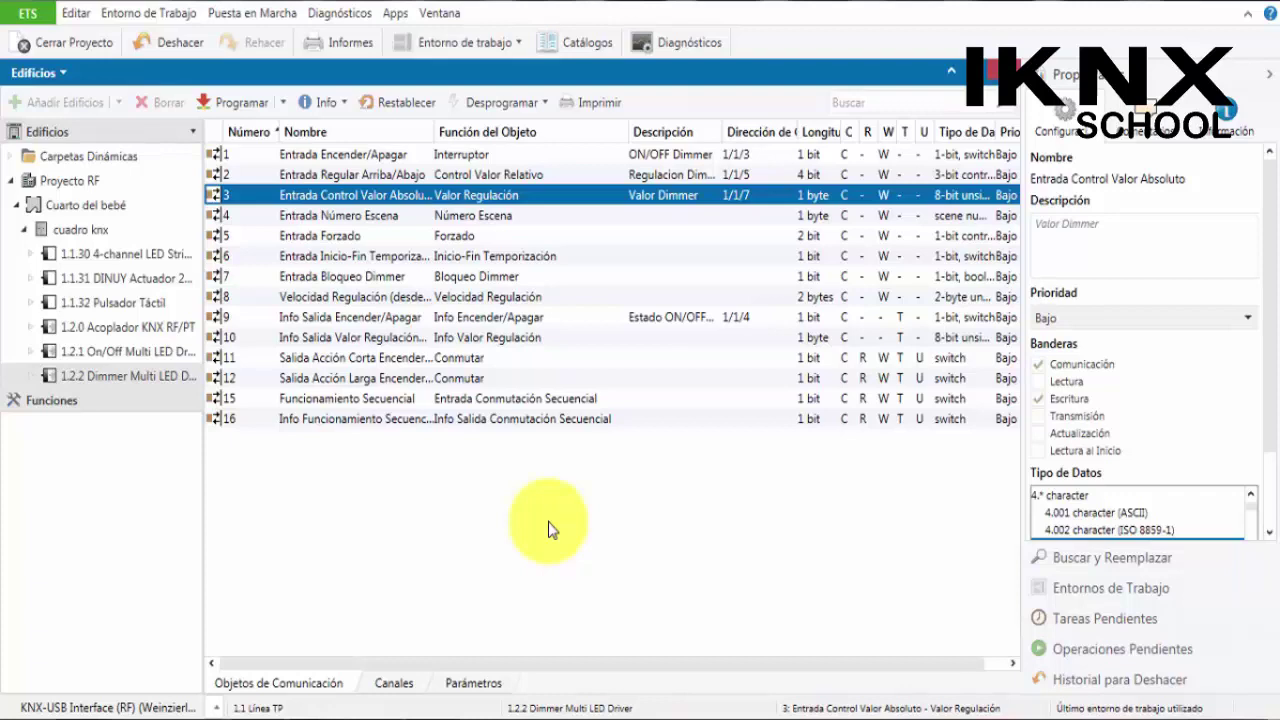
pyautogui.click(600, 317)
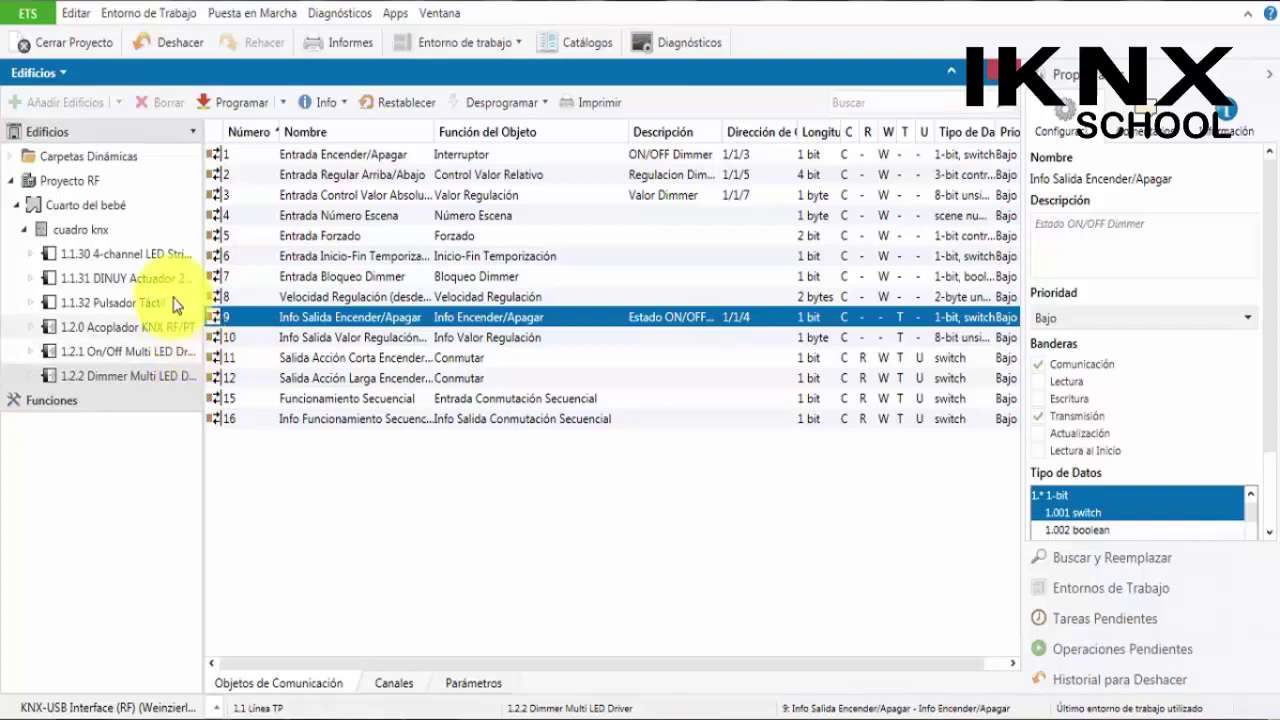
# Examine the communication objects of the DINUY 2-channel switch/blind actuator, widening the device tree and the Descripción column
pyautogui.click(165, 279)
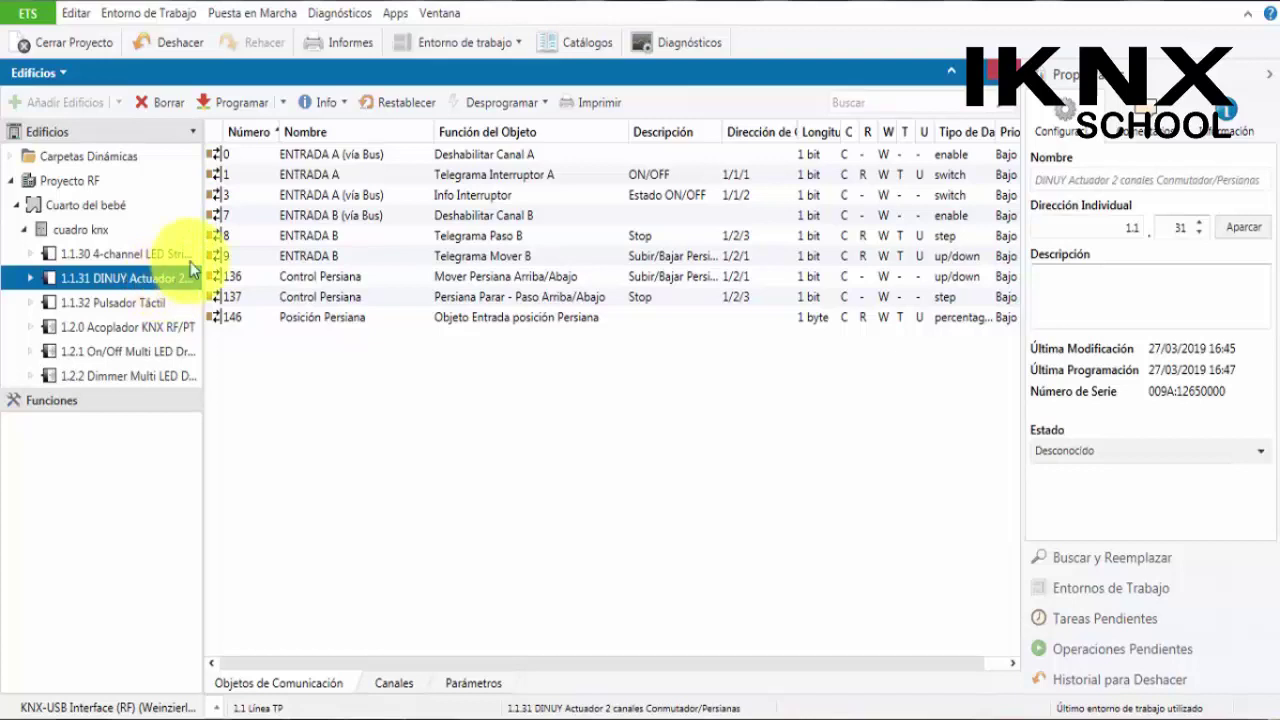
pyautogui.moveTo(203, 258); pyautogui.dragTo(359, 270)
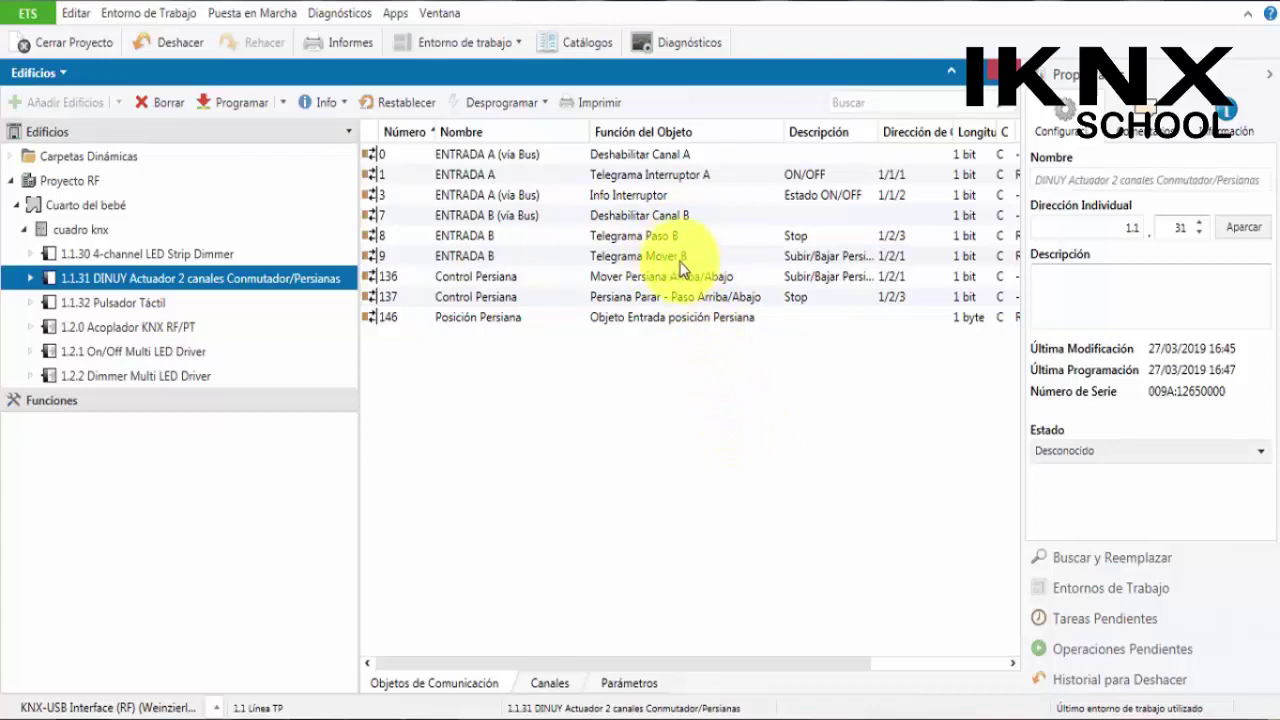
pyautogui.moveTo(873, 136); pyautogui.dragTo(953, 132)
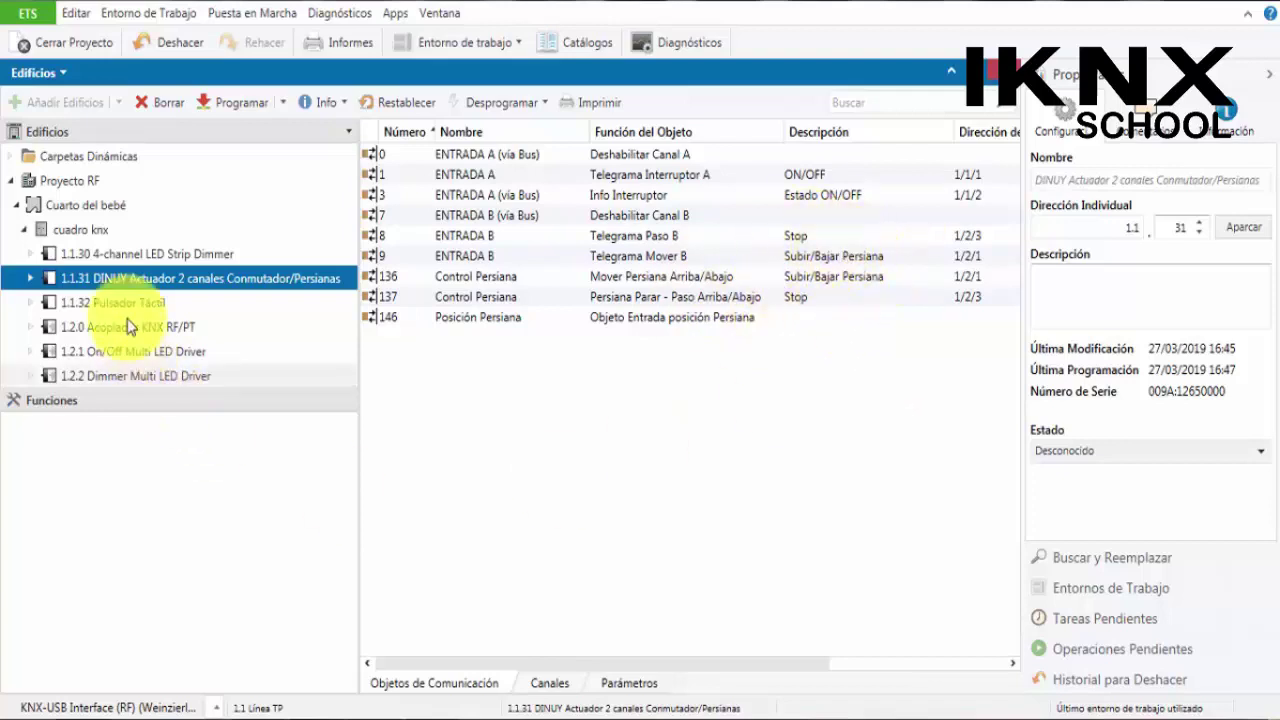
# Examine the group address links of the 4-channel LED Strip Dimmer and of the Pulsador Táctil
pyautogui.click(167, 257)
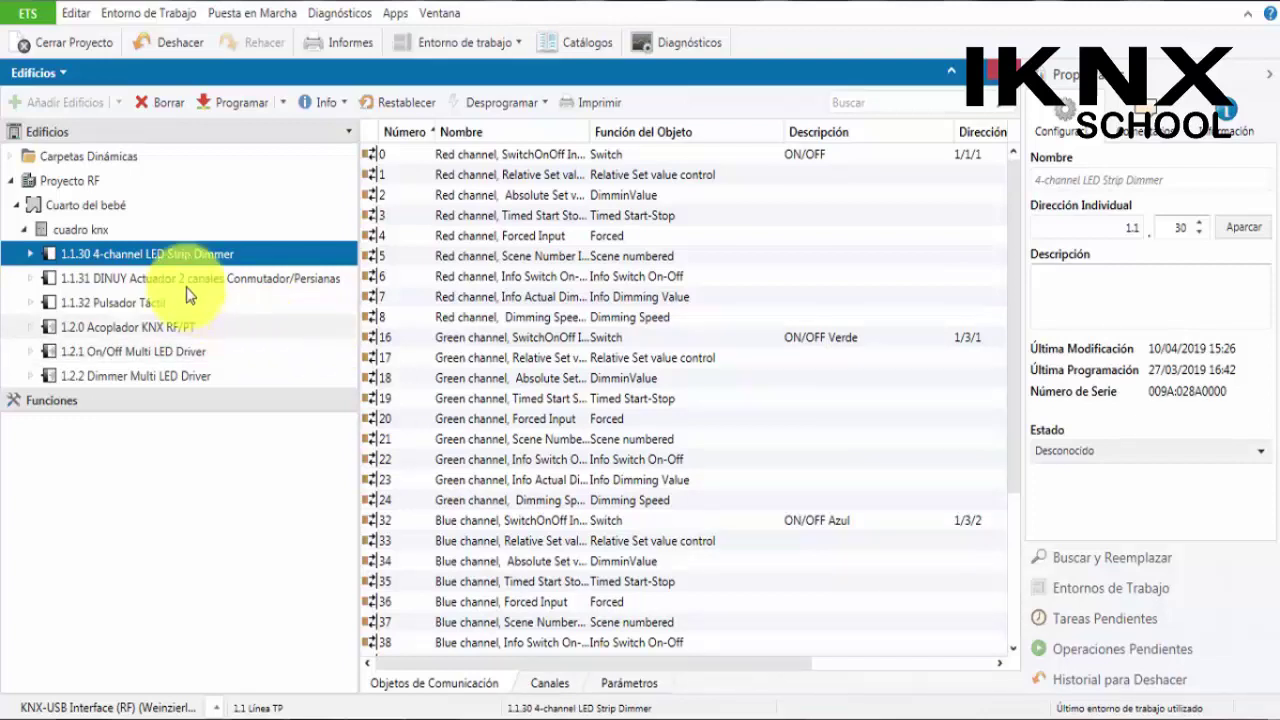
pyautogui.click(155, 302)
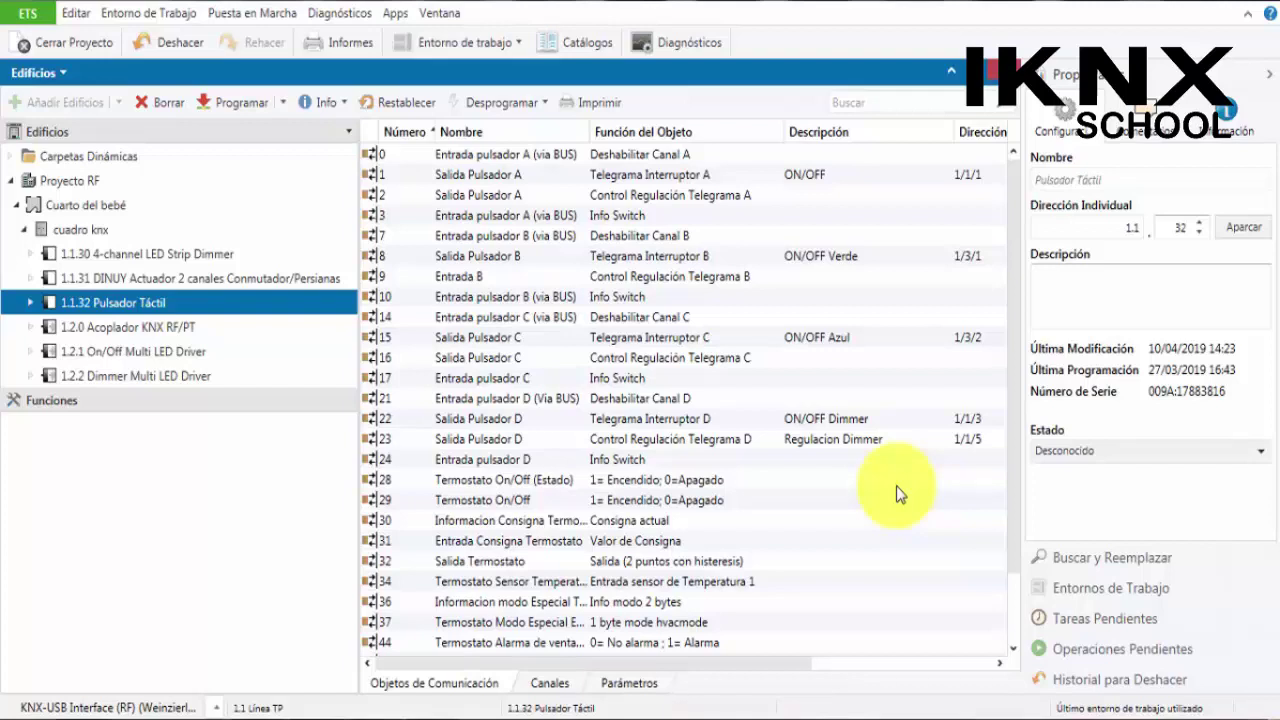
# Open the parameters of the 4-channel LED Strip Dimmer and expand the Red, Green, Blue and White channels
pyautogui.click(182, 256)
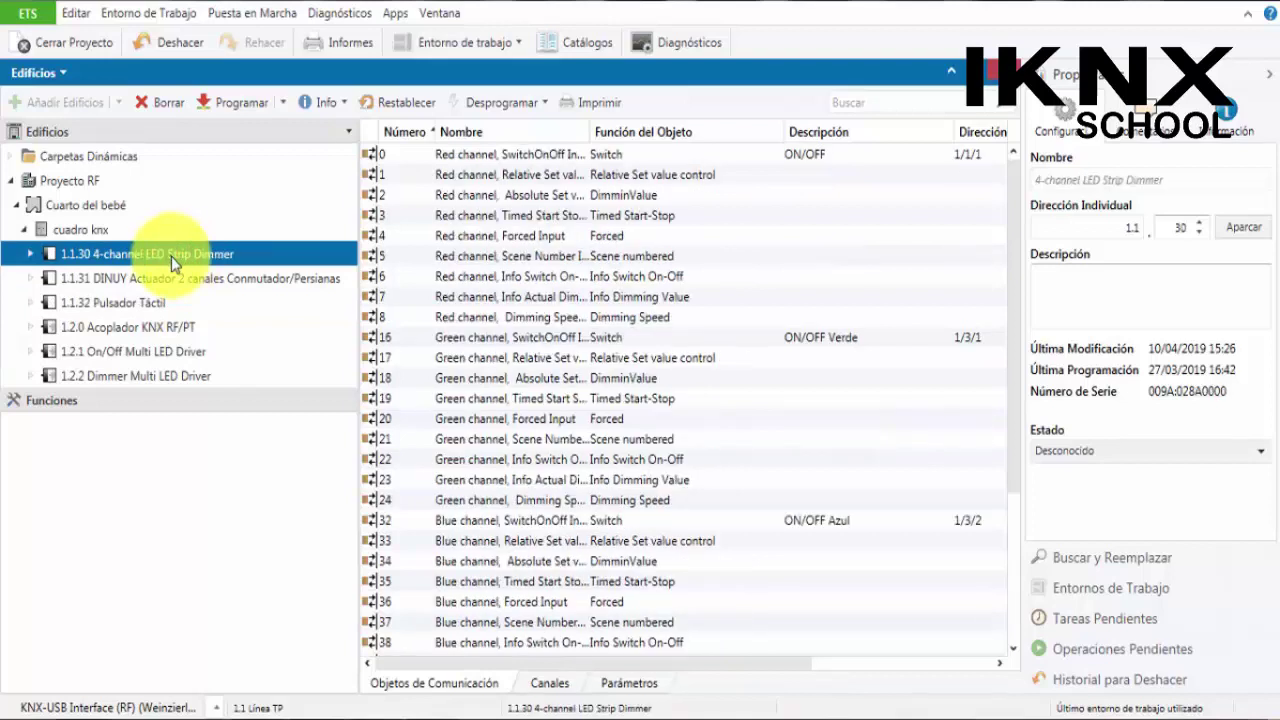
pyautogui.click(613, 686)
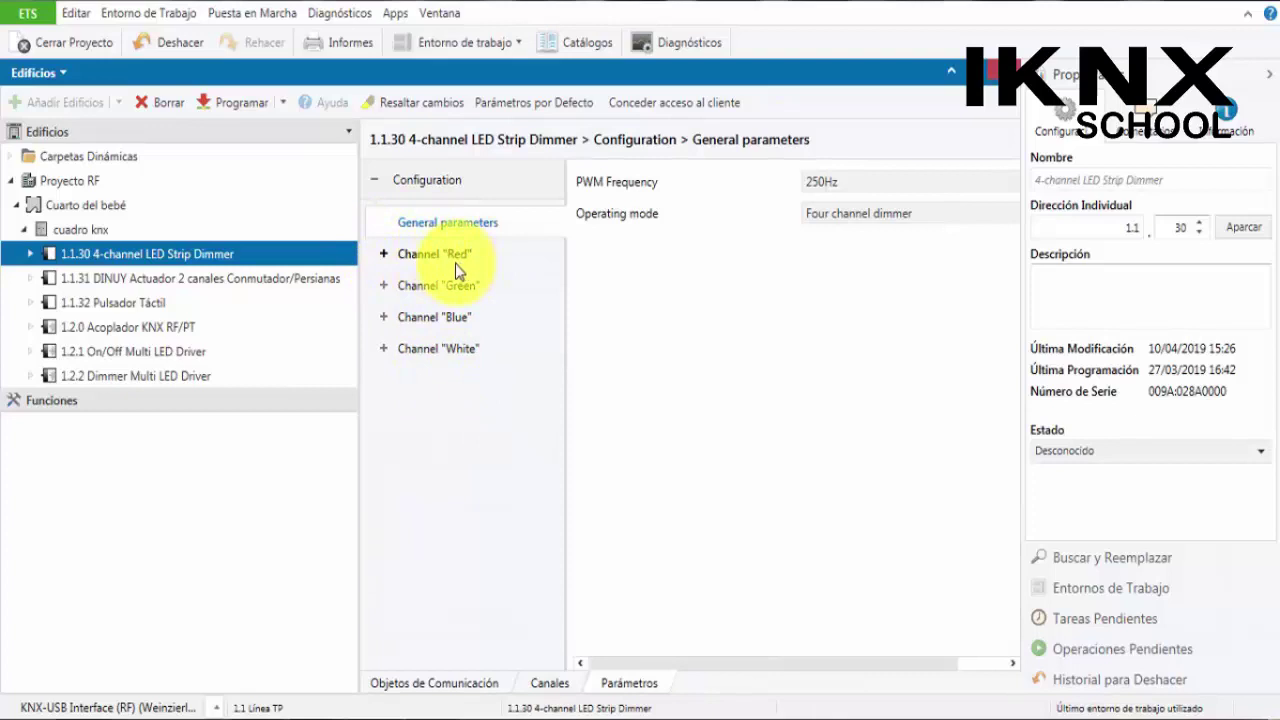
pyautogui.click(383, 254)
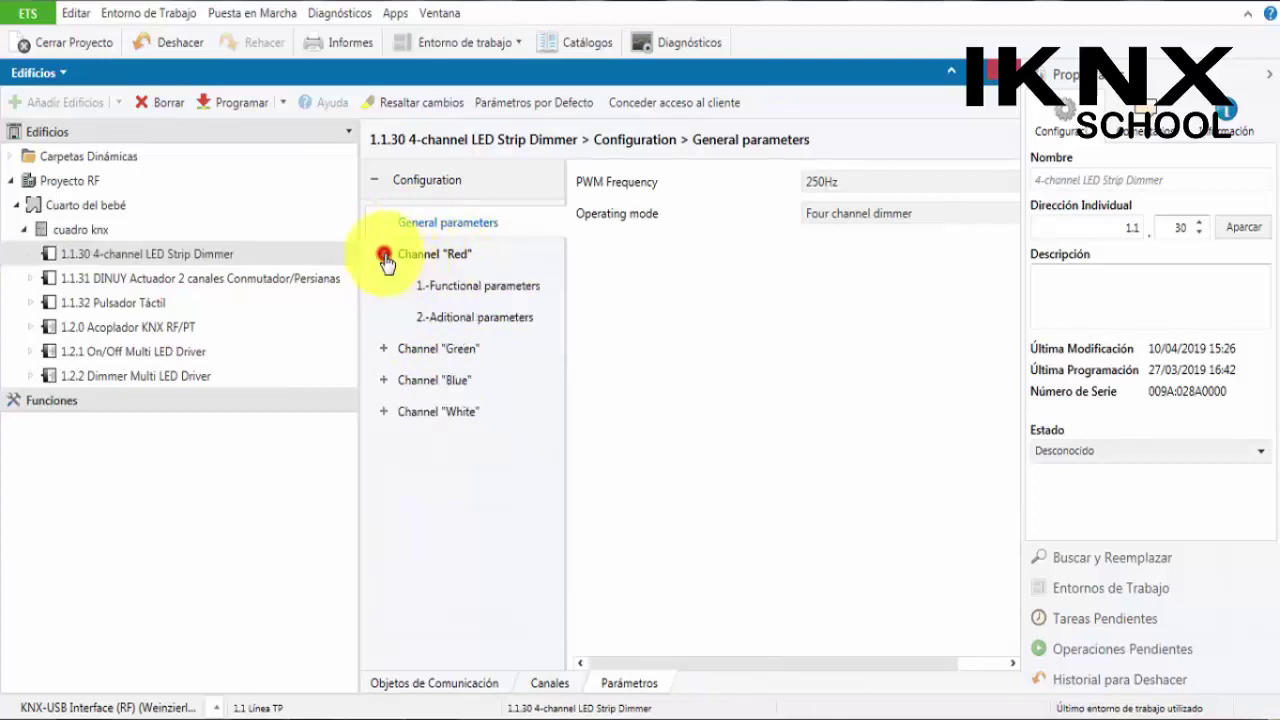
pyautogui.click(383, 348)
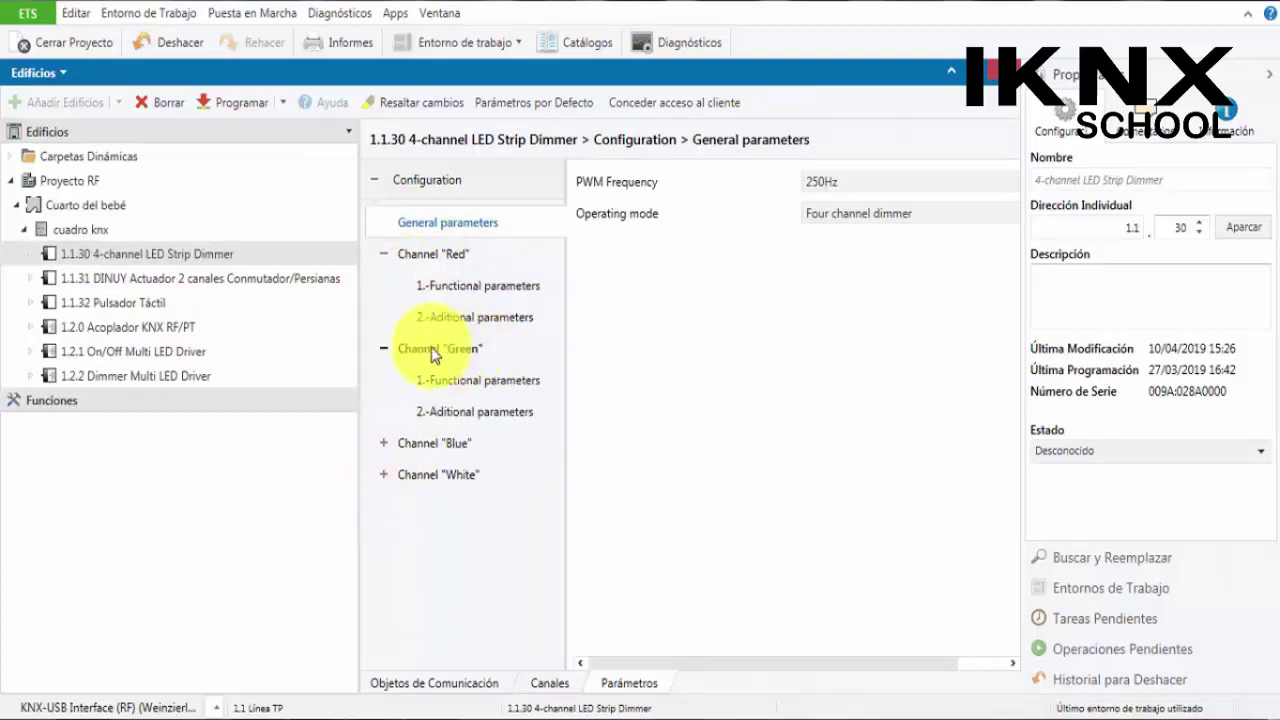
pyautogui.click(381, 443)
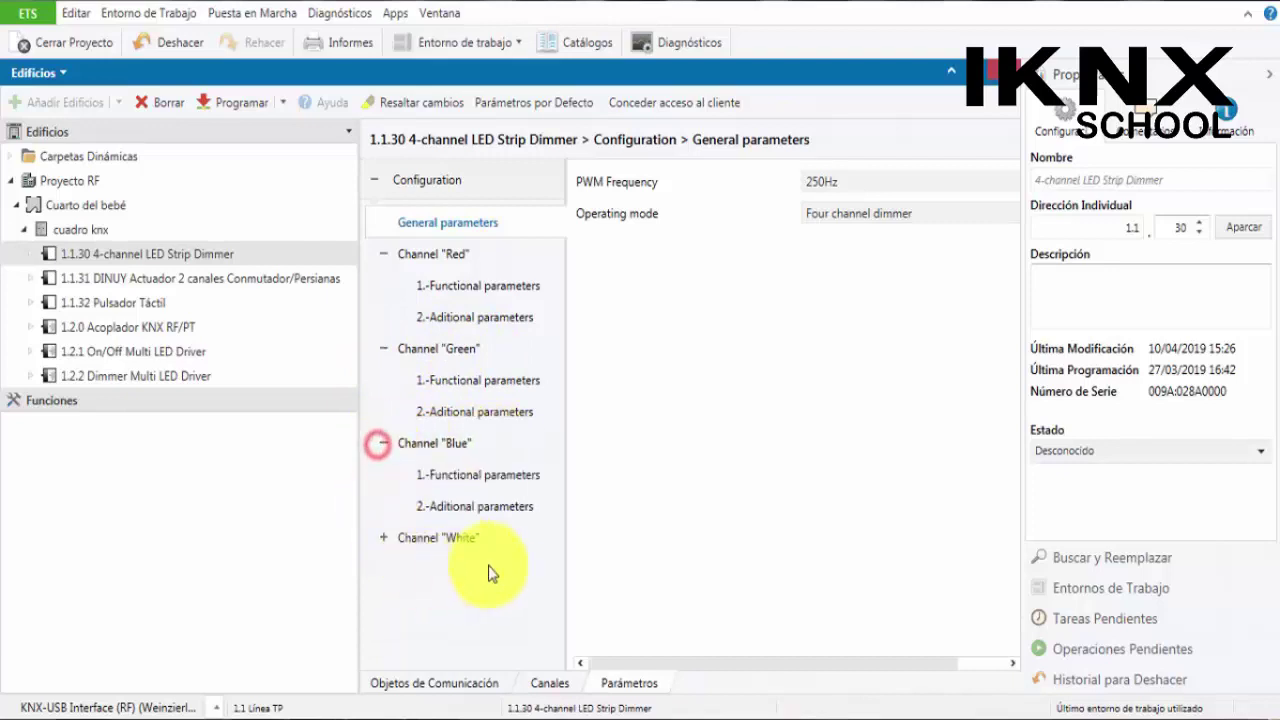
pyautogui.click(383, 538)
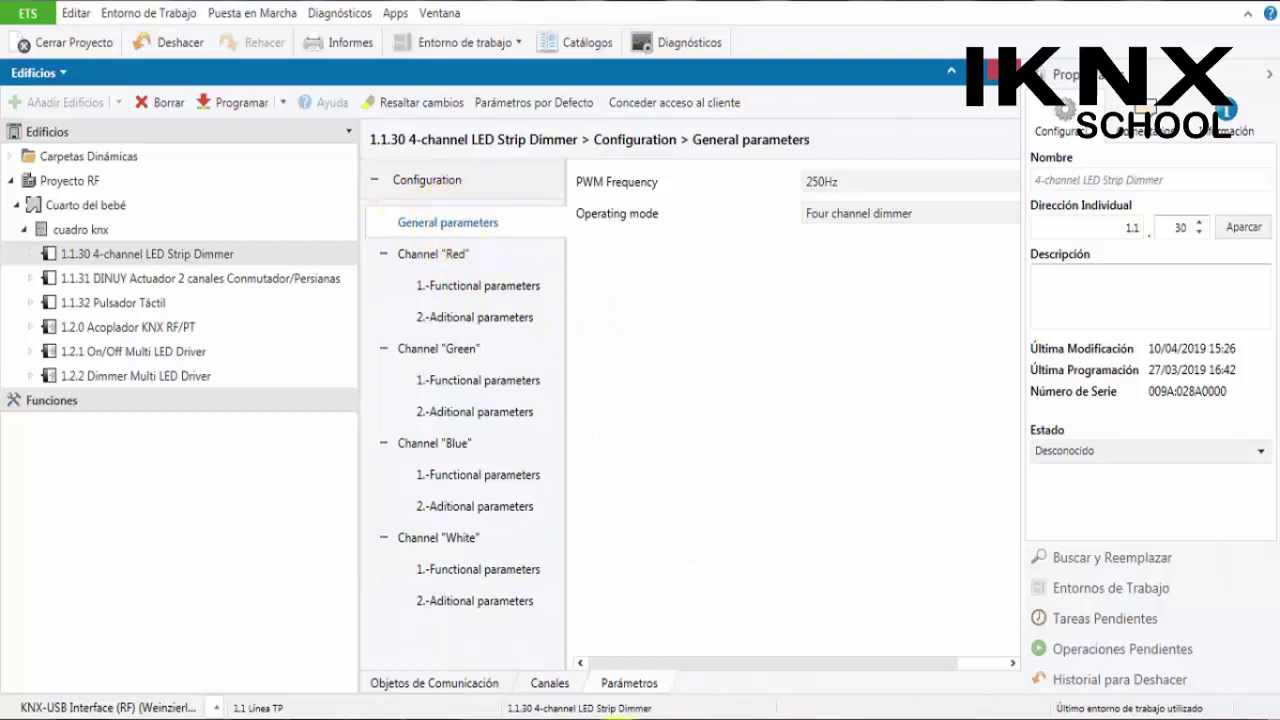
# Examine the PWM Frequency options in the LED Strip Dimmer's general parameters
pyautogui.moveTo(705, 664); pyautogui.dragTo(829, 665)
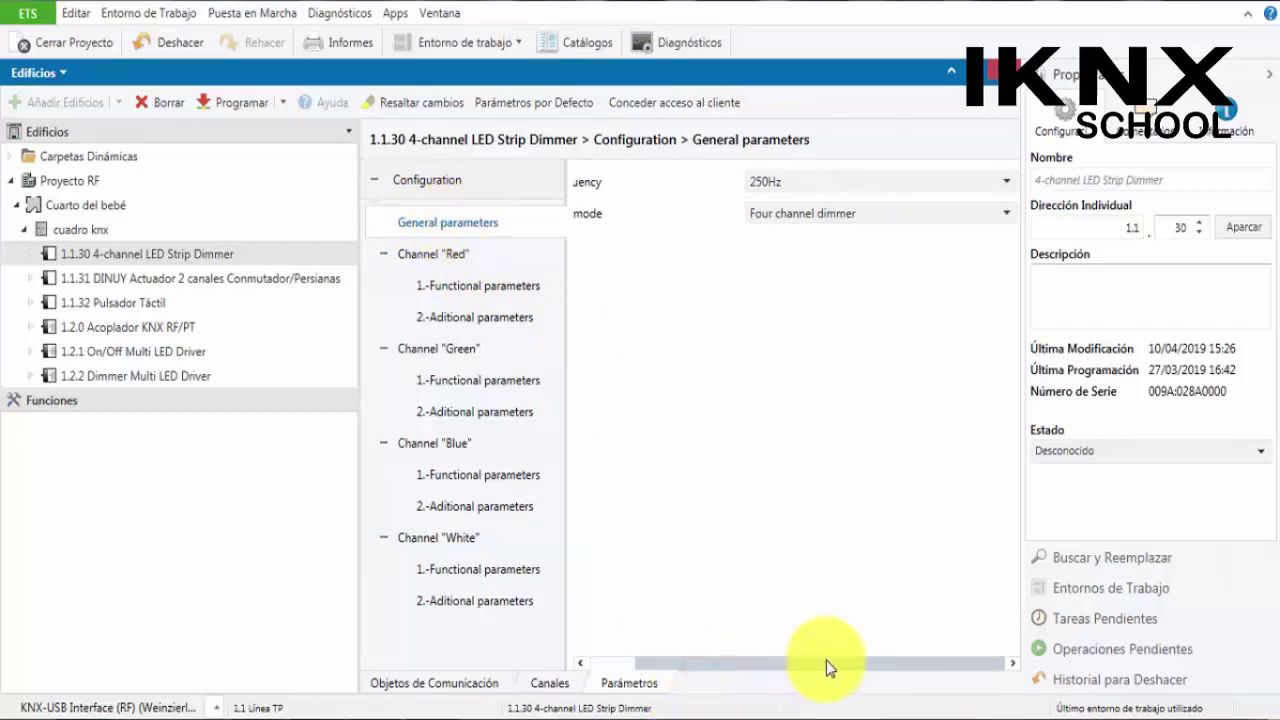
pyautogui.click(886, 182)
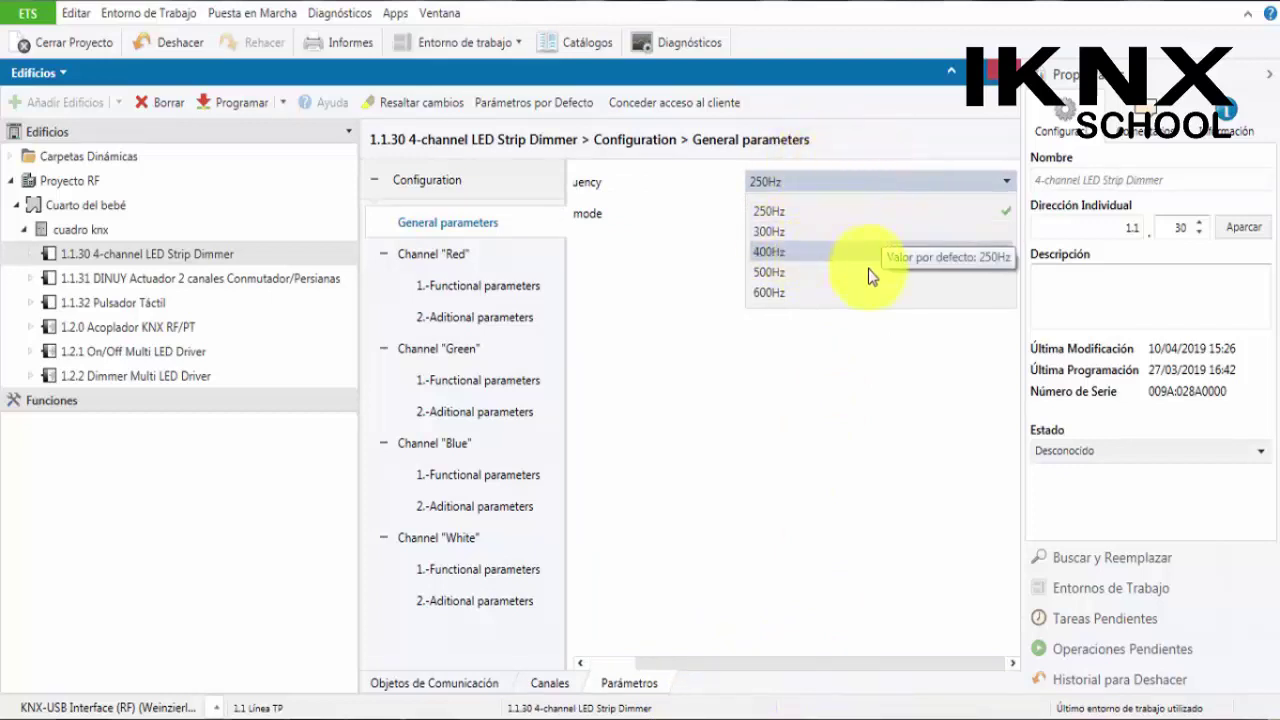
pyautogui.click(675, 518)
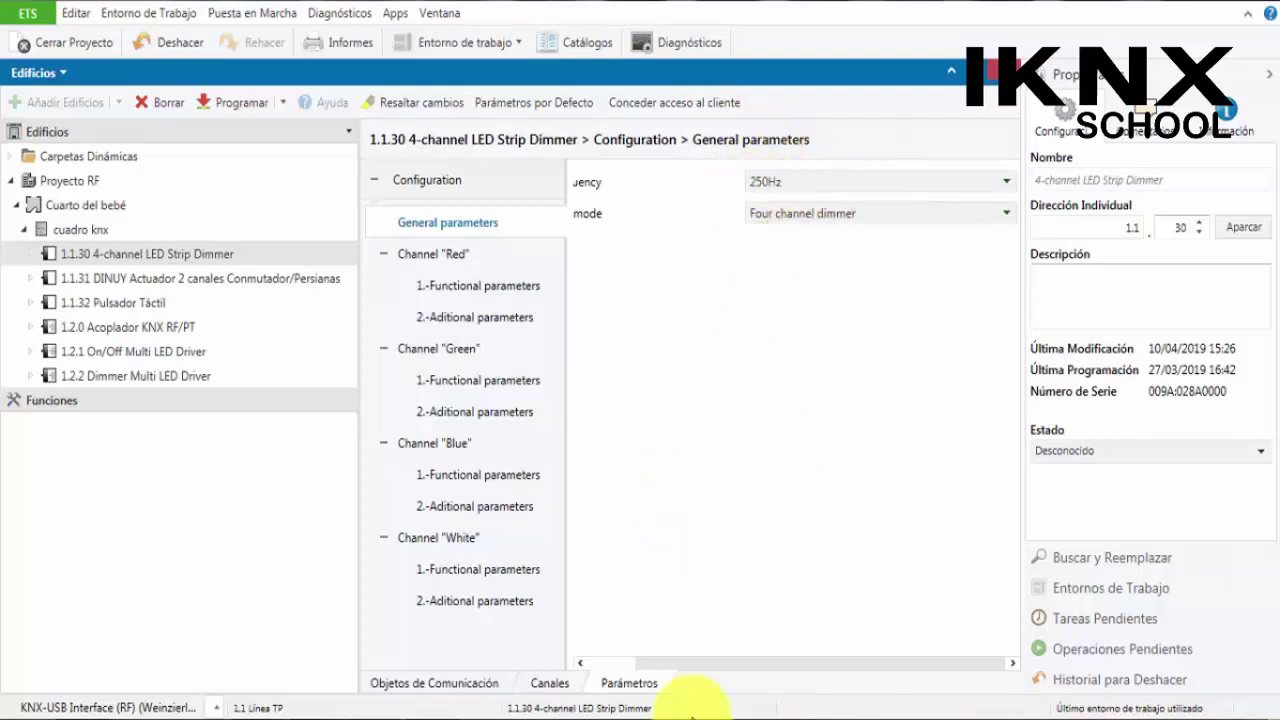
pyautogui.moveTo(763, 663); pyautogui.dragTo(685, 661)
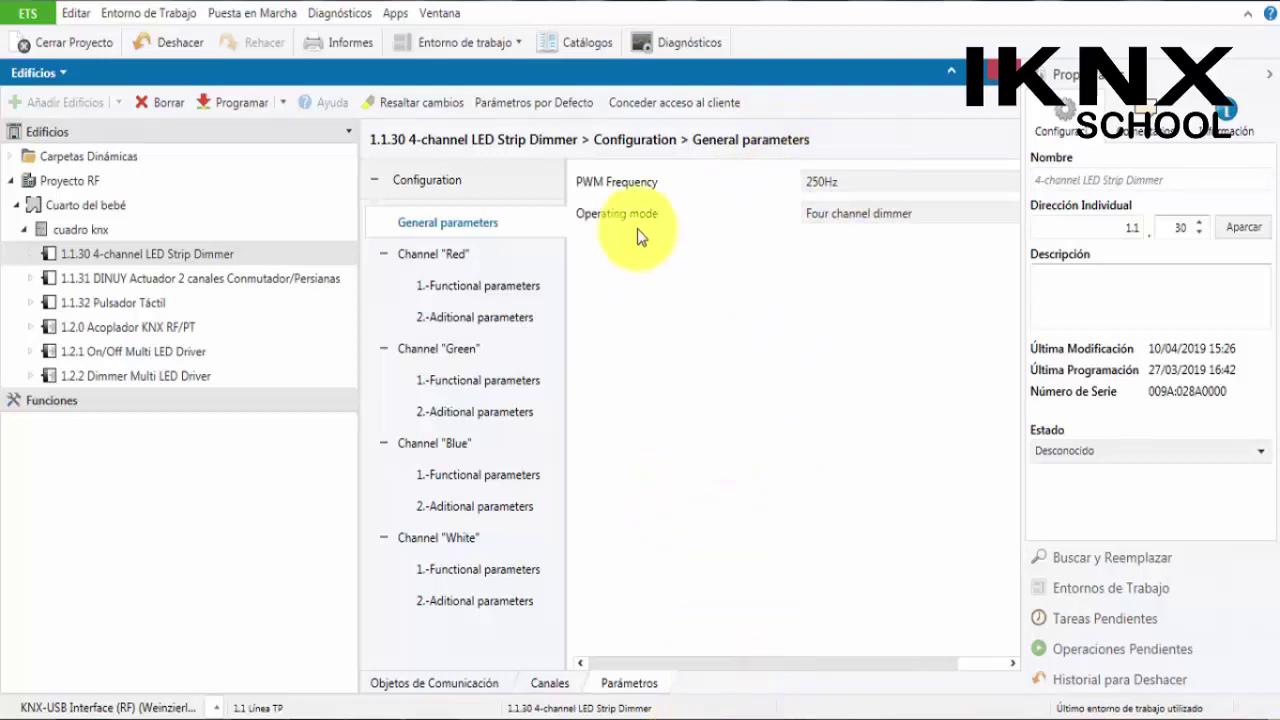
# Try to change the dimmer's operating mode to RGBW dimmer, declining the removal of the group address associations
pyautogui.click(855, 212)
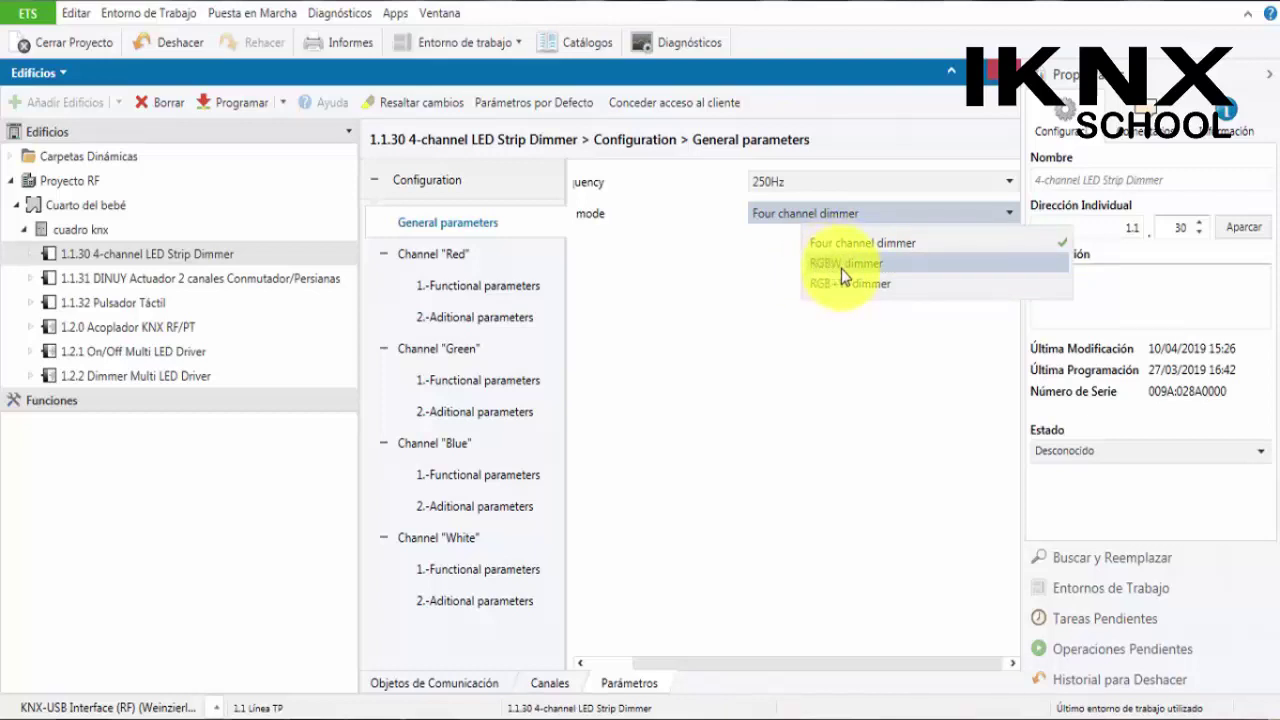
pyautogui.click(843, 266)
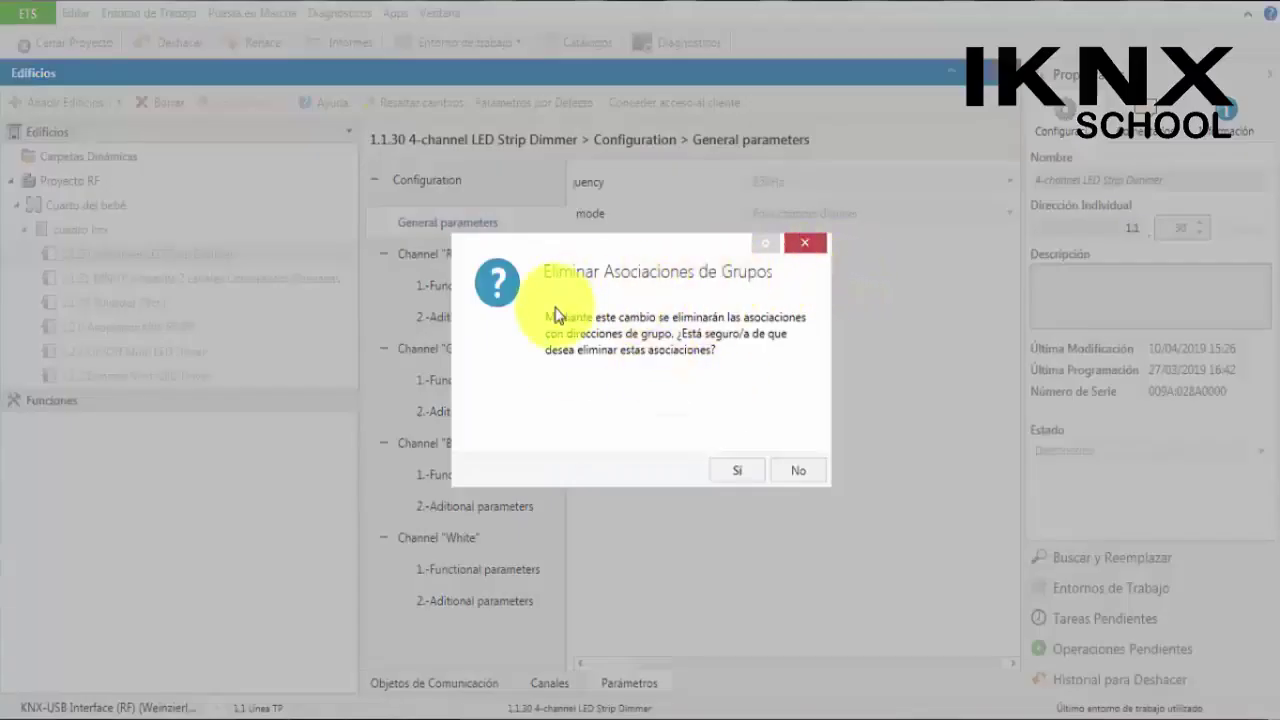
pyautogui.click(814, 469)
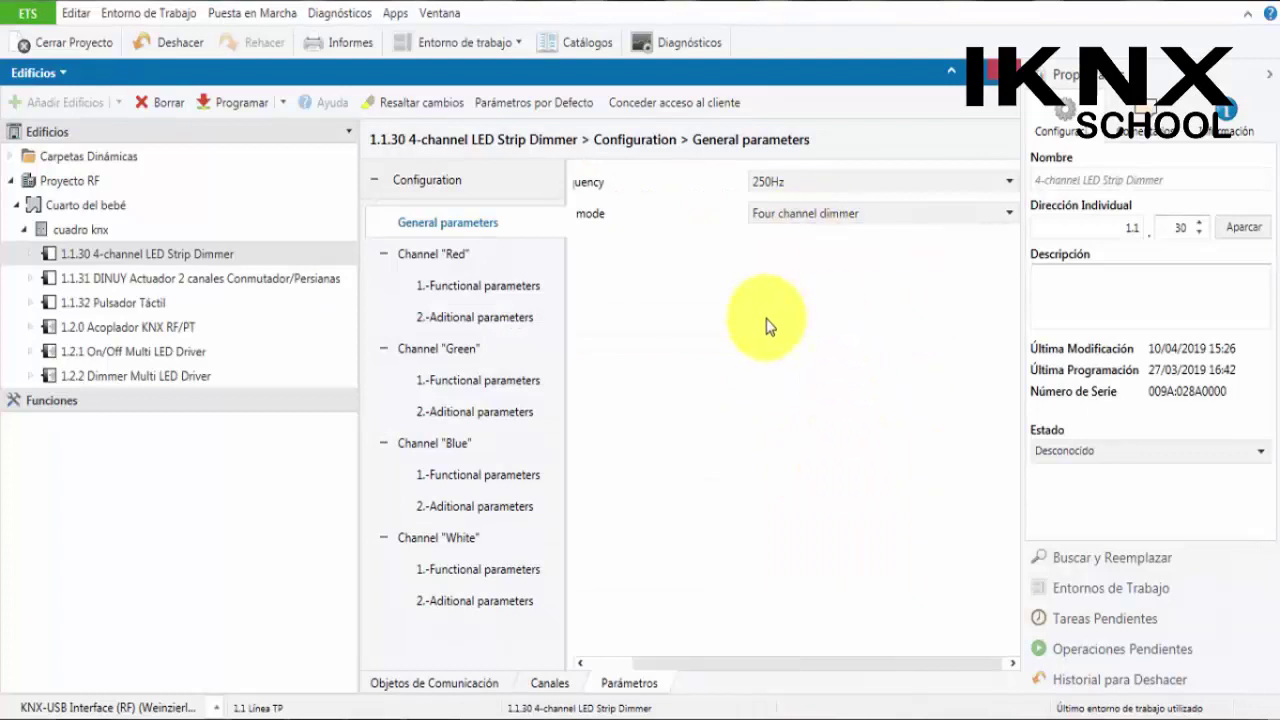
pyautogui.click(764, 213)
pyautogui.click(789, 273)
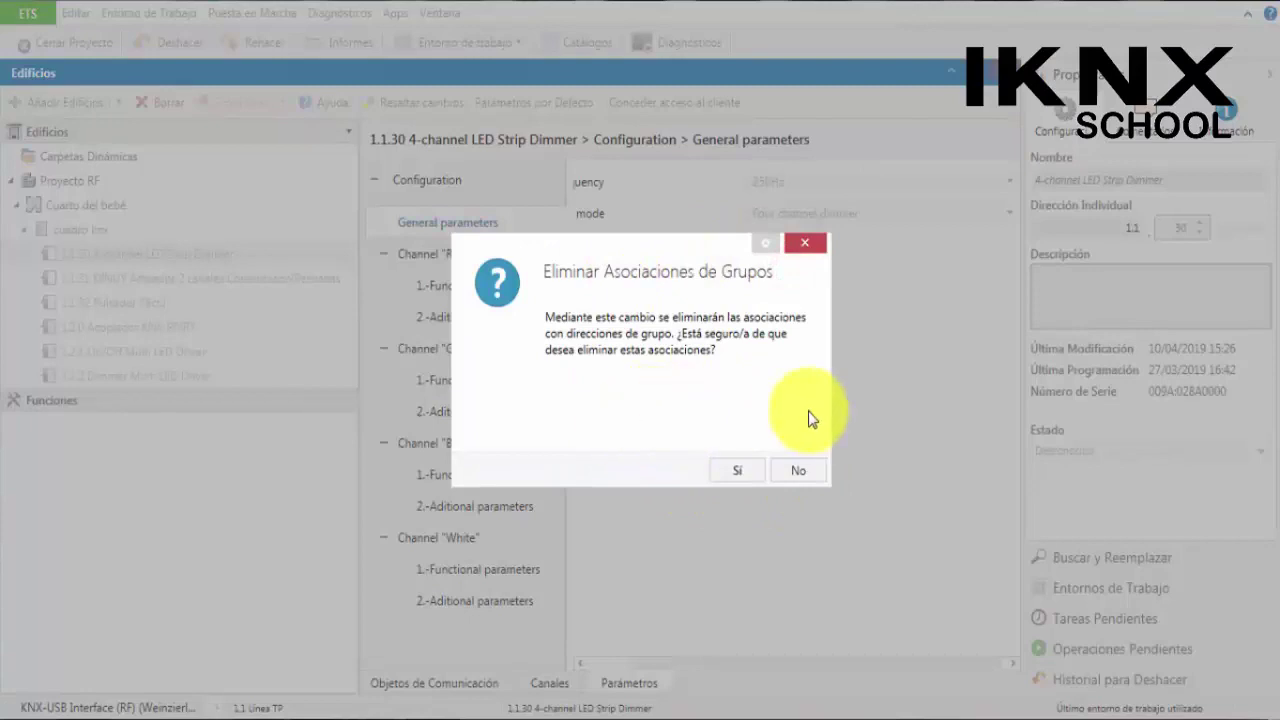
pyautogui.click(787, 471)
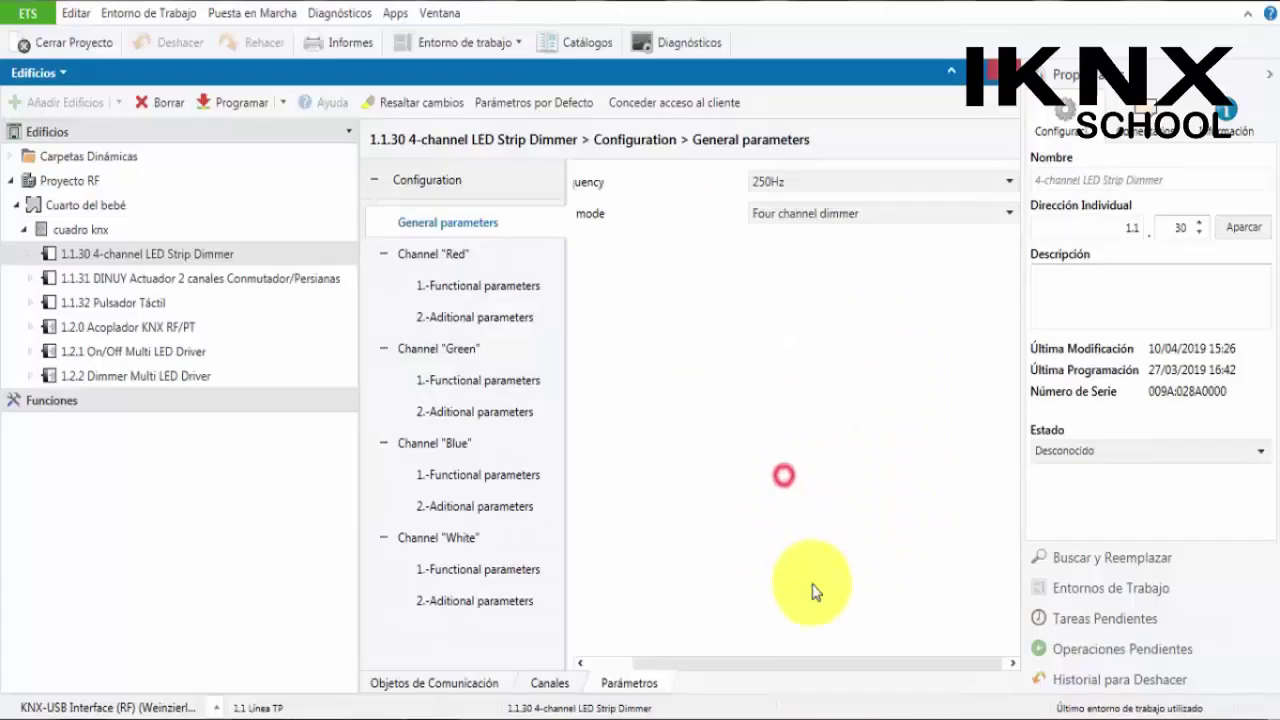
pyautogui.click(840, 219)
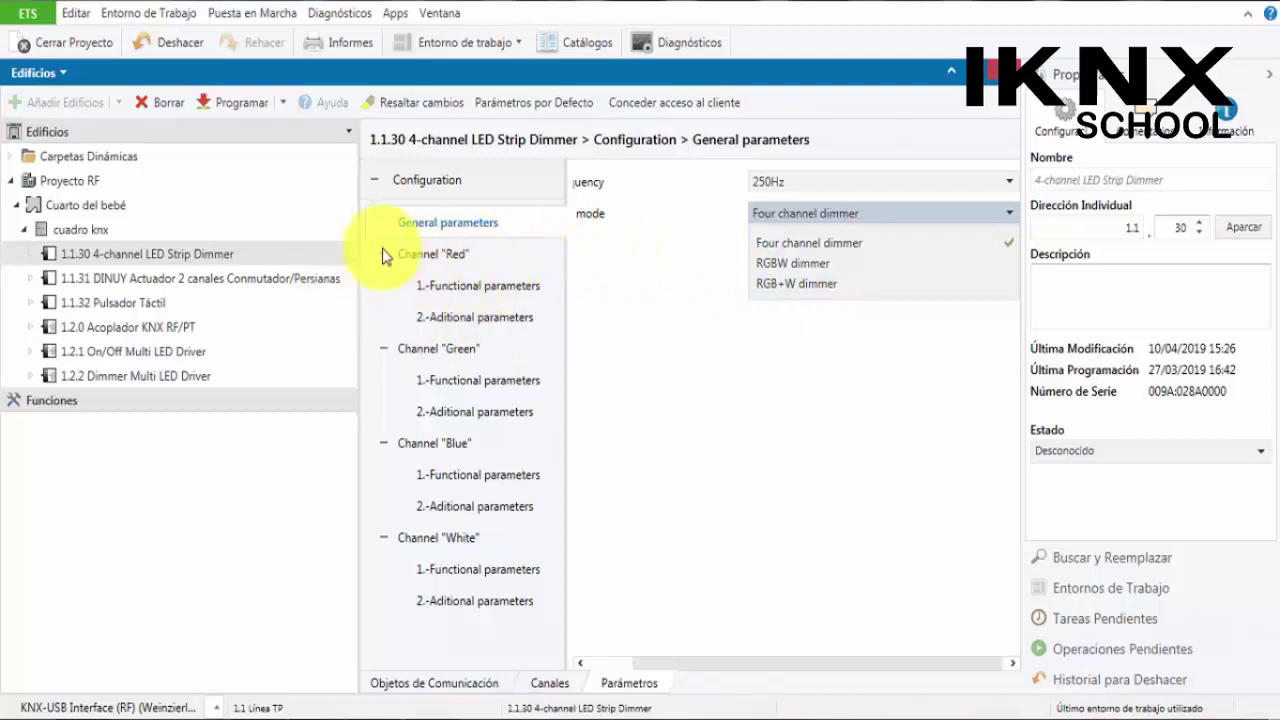
pyautogui.click(463, 298)
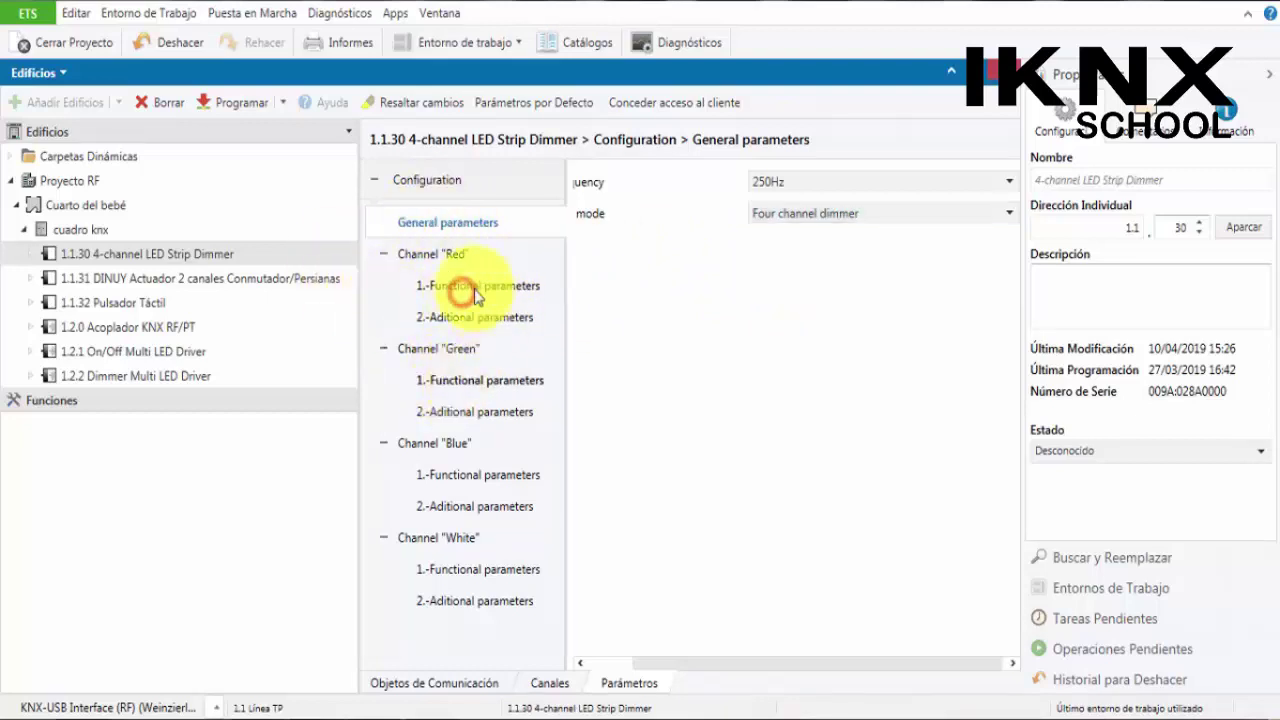
# Examine the minimum and maximum brightness settings in the Red channel's functional parameters
pyautogui.click(440, 284)
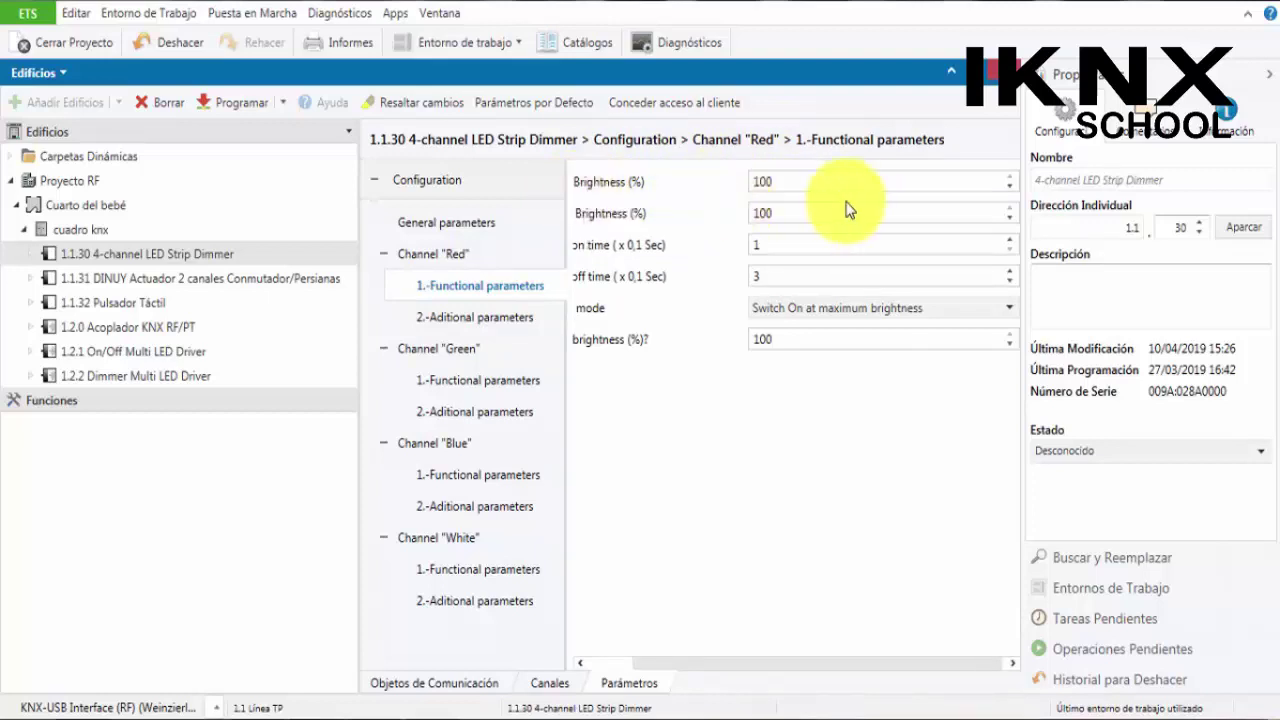
pyautogui.click(766, 183)
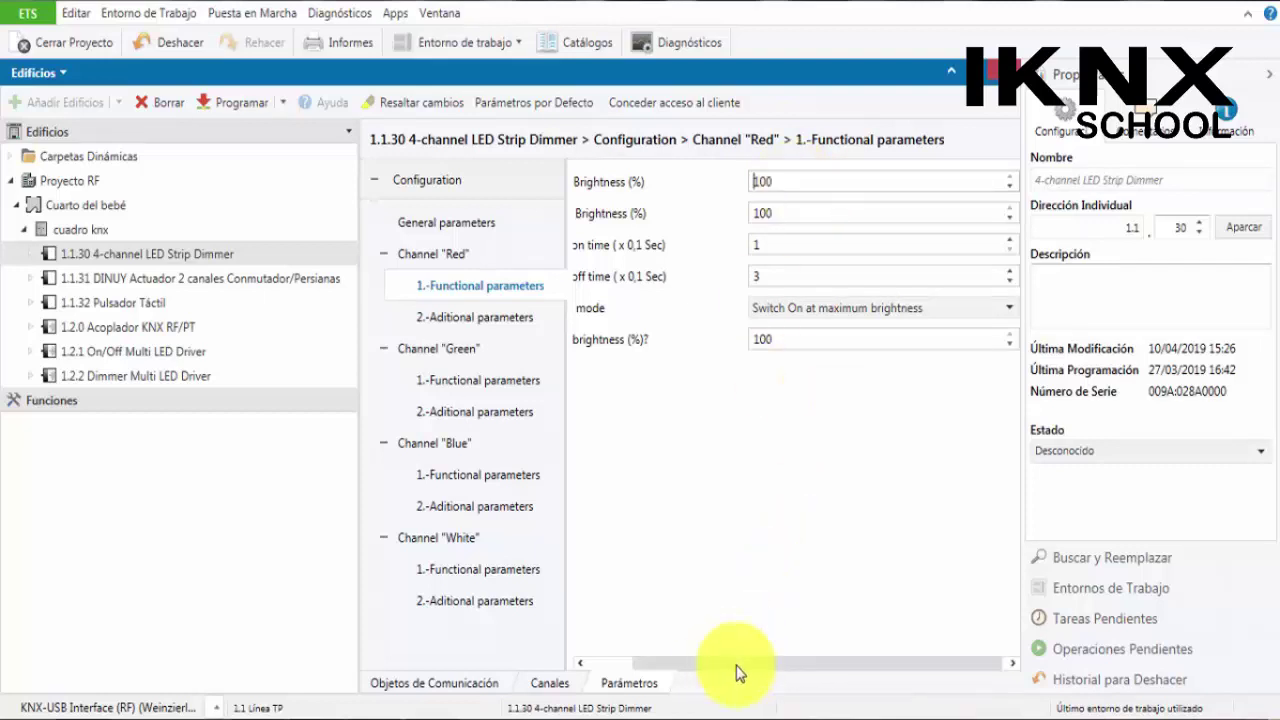
pyautogui.moveTo(736, 664); pyautogui.dragTo(640, 661)
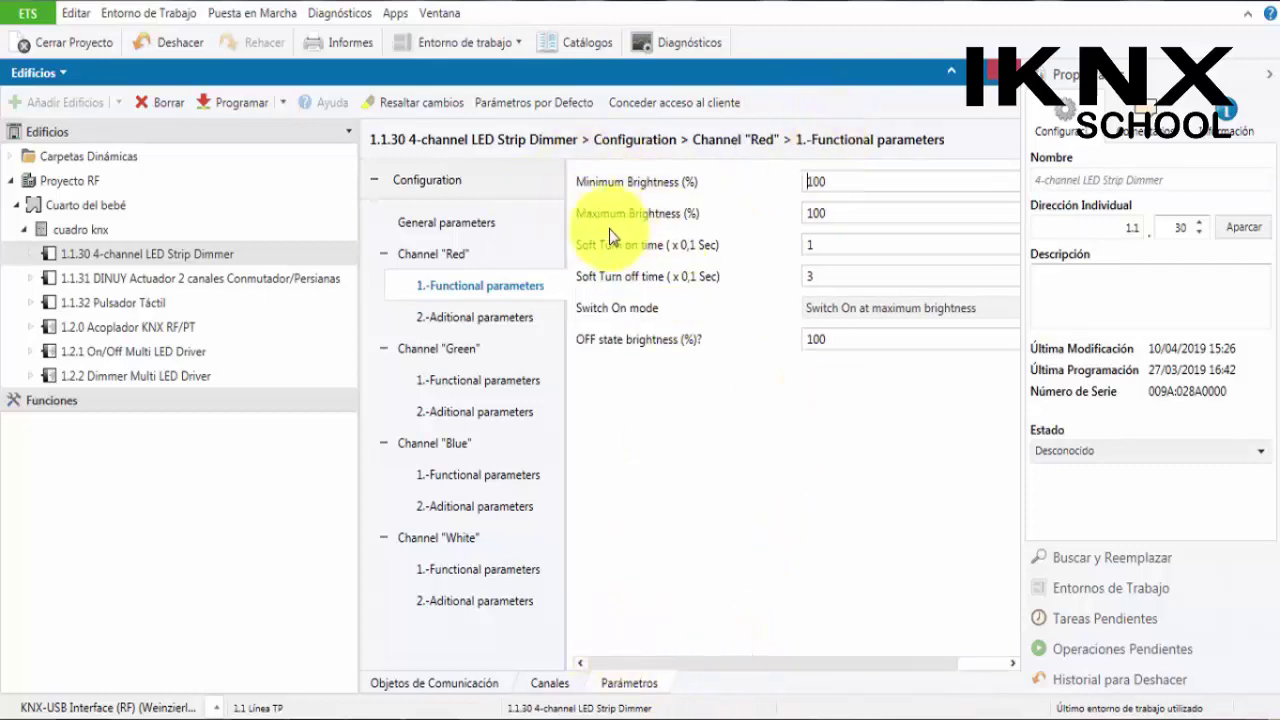
pyautogui.click(857, 214)
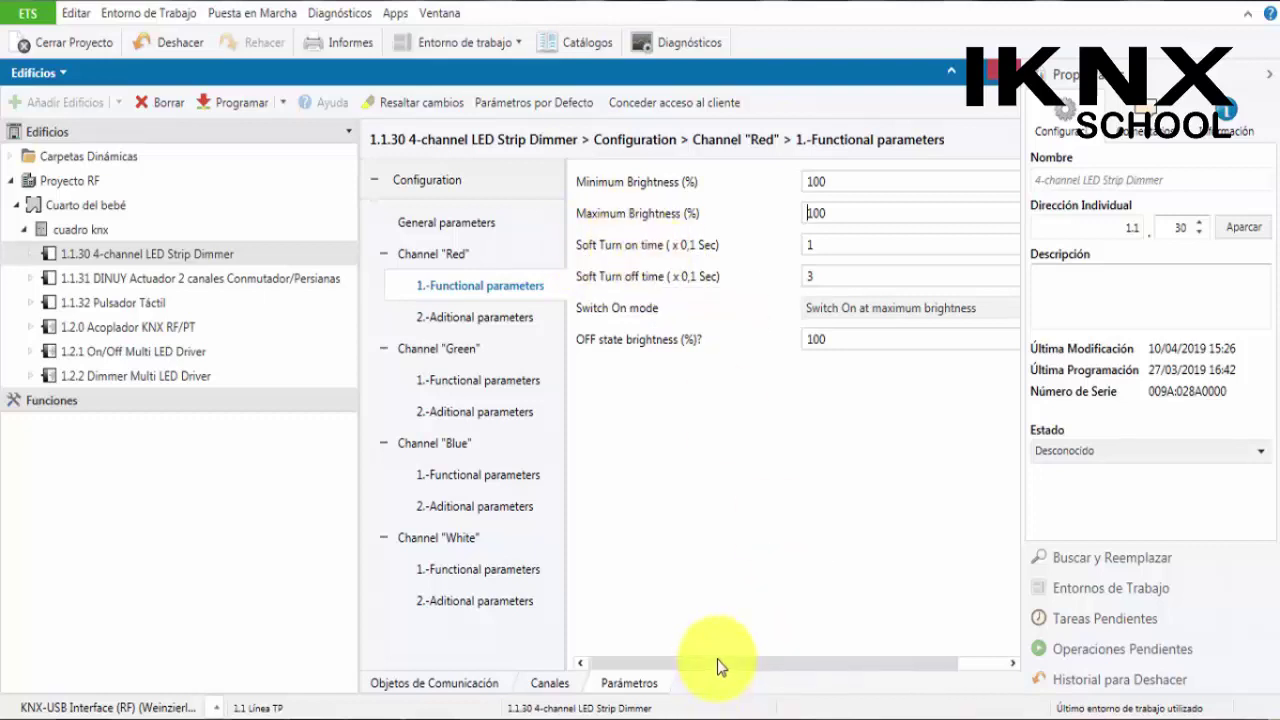
pyautogui.moveTo(717, 659); pyautogui.dragTo(683, 663)
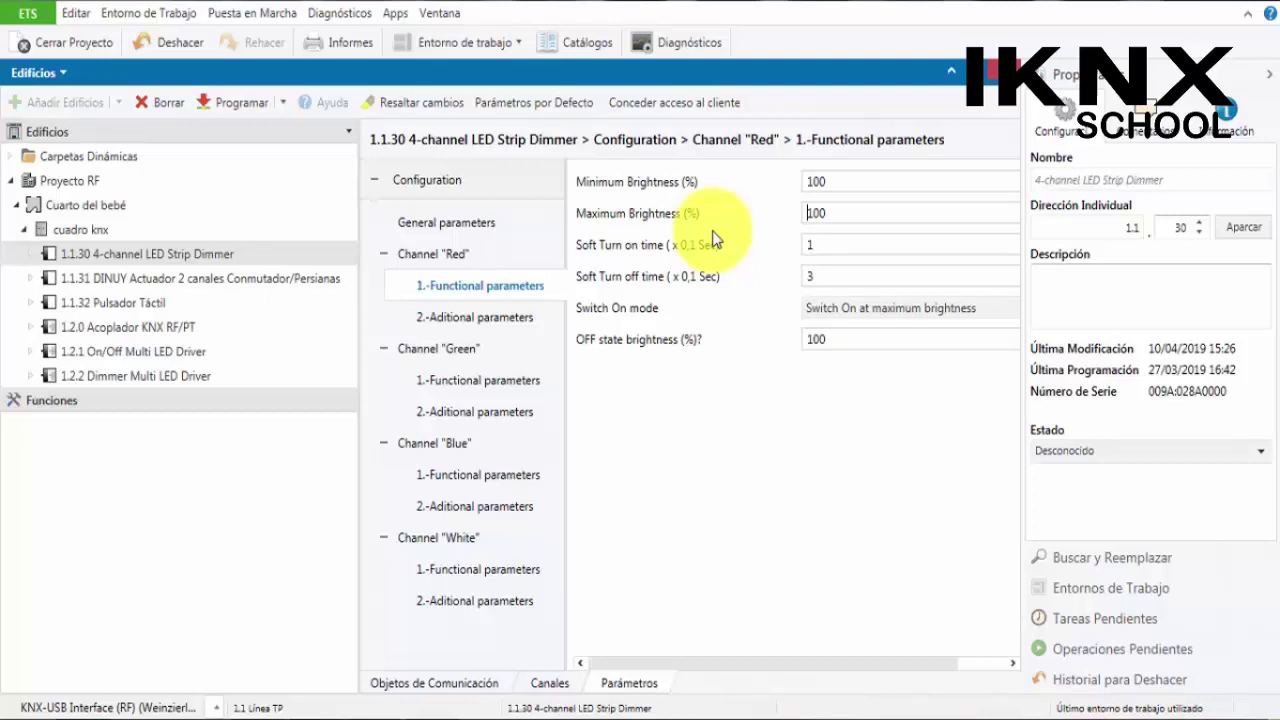
pyautogui.moveTo(716, 663); pyautogui.dragTo(772, 663)
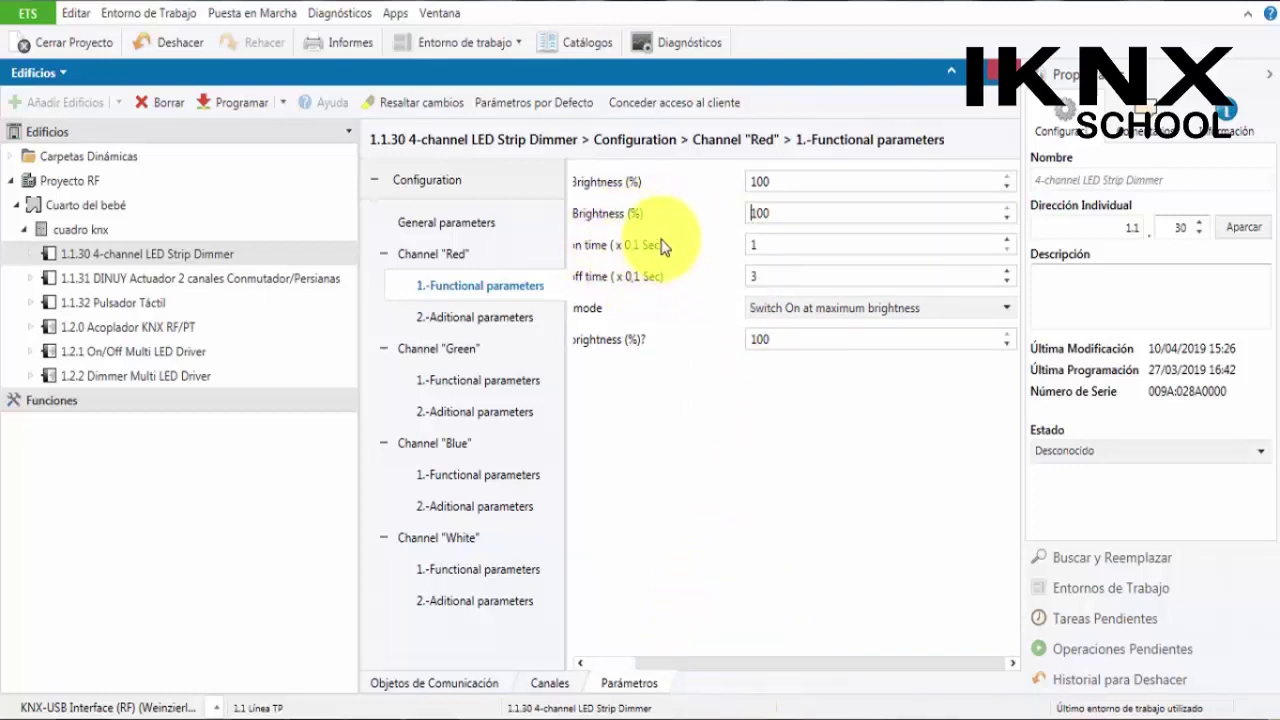
# Inspect the Soft Turn on and Soft Turn off times of the Red channel
pyautogui.click(767, 246)
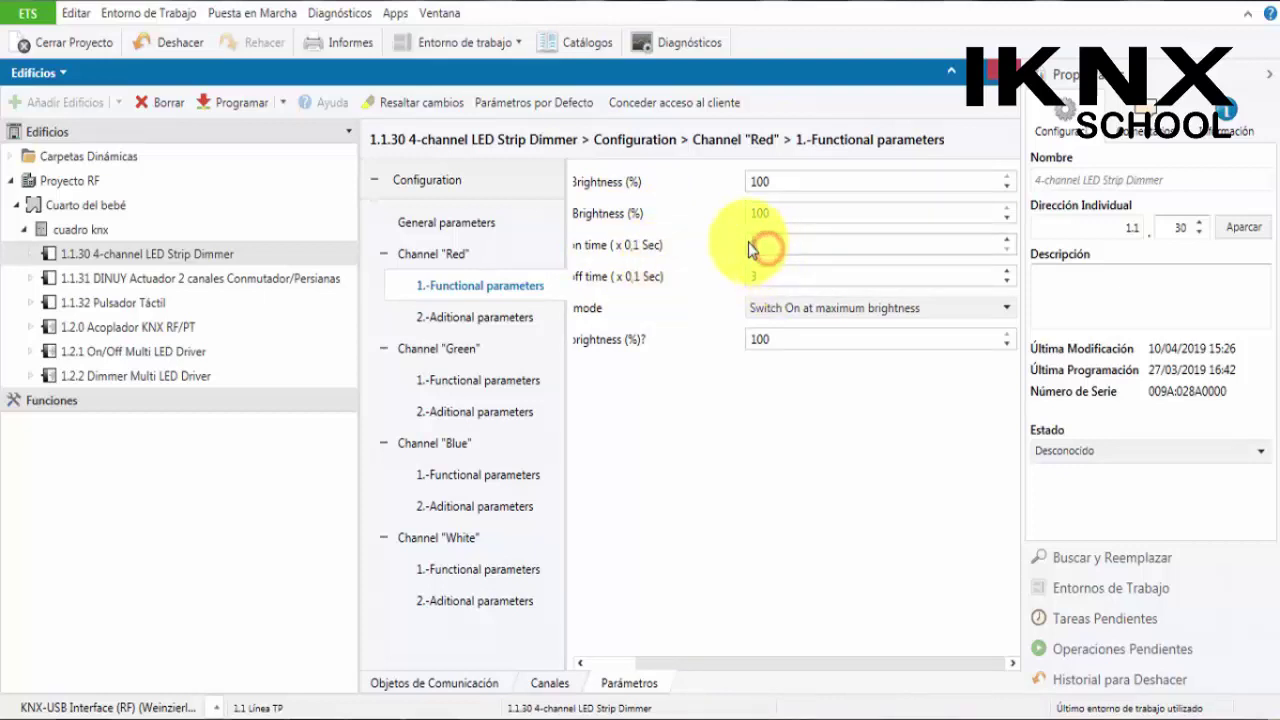
pyautogui.click(721, 269)
pyautogui.moveTo(787, 663); pyautogui.dragTo(714, 623)
pyautogui.click(835, 276)
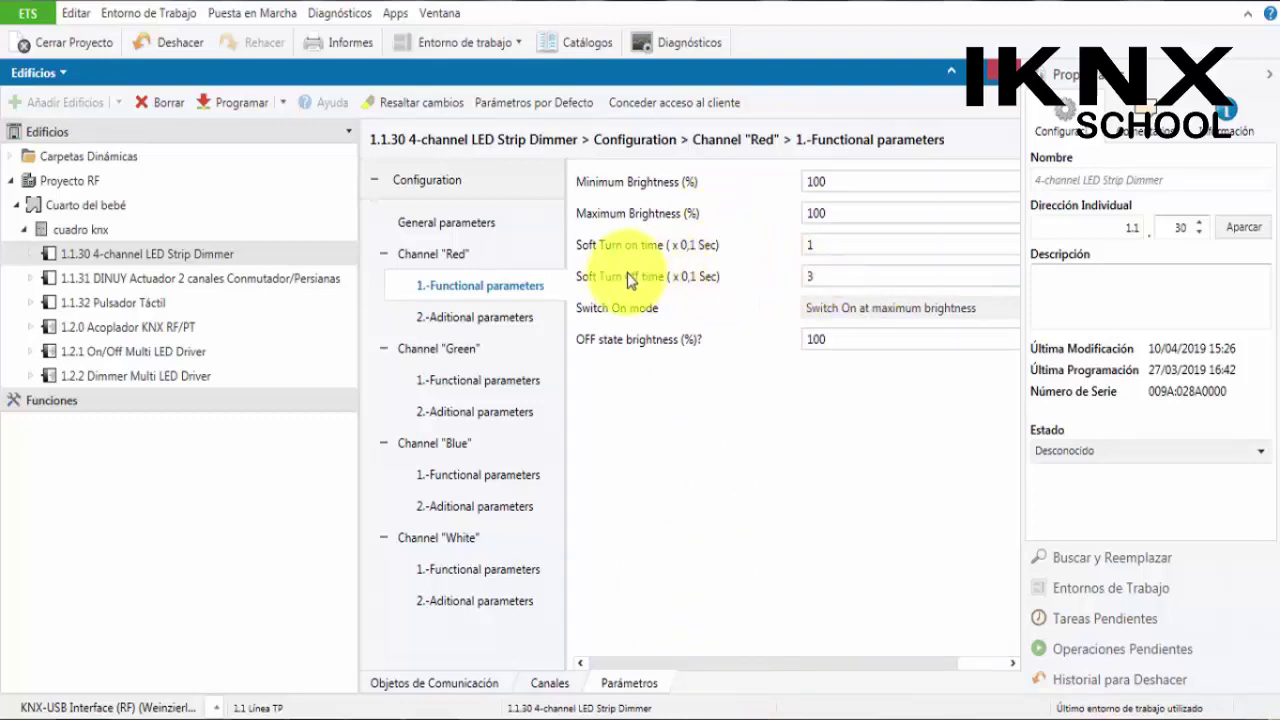
pyautogui.doubleClick(838, 277)
pyautogui.click(766, 506)
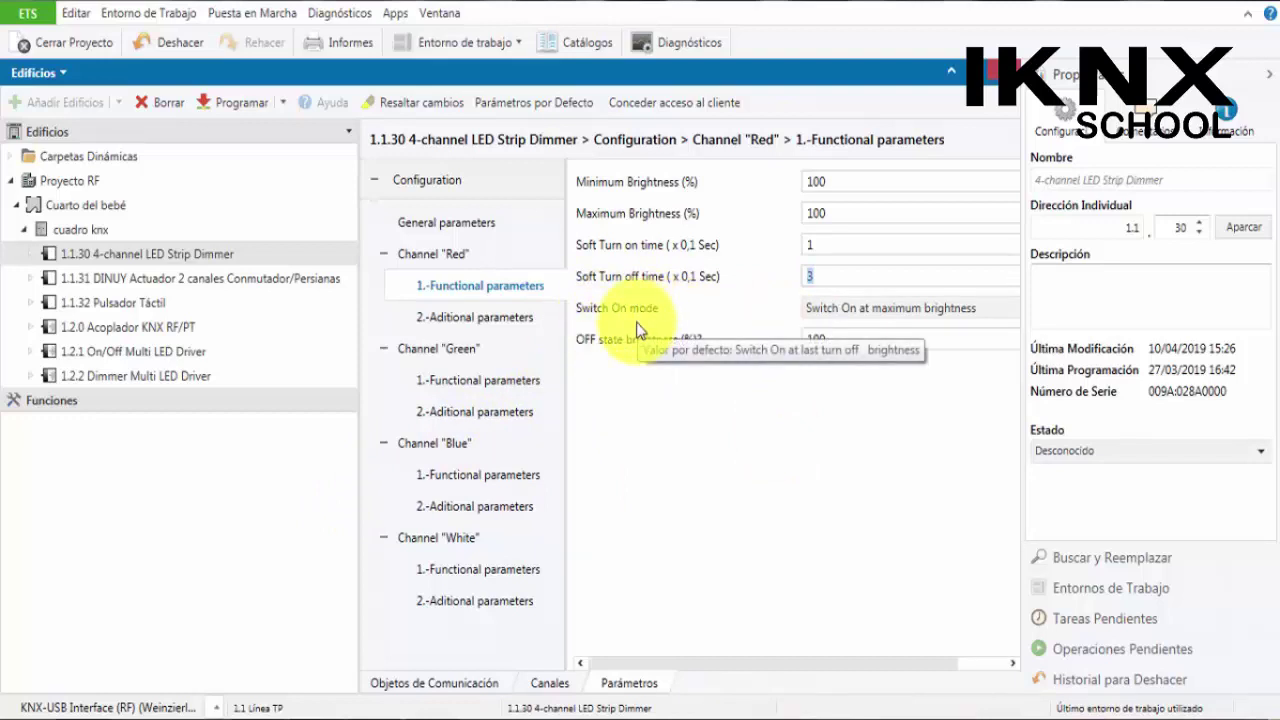
# Review the Red channel's Switch On mode options and its OFF state brightness
pyautogui.click(942, 307)
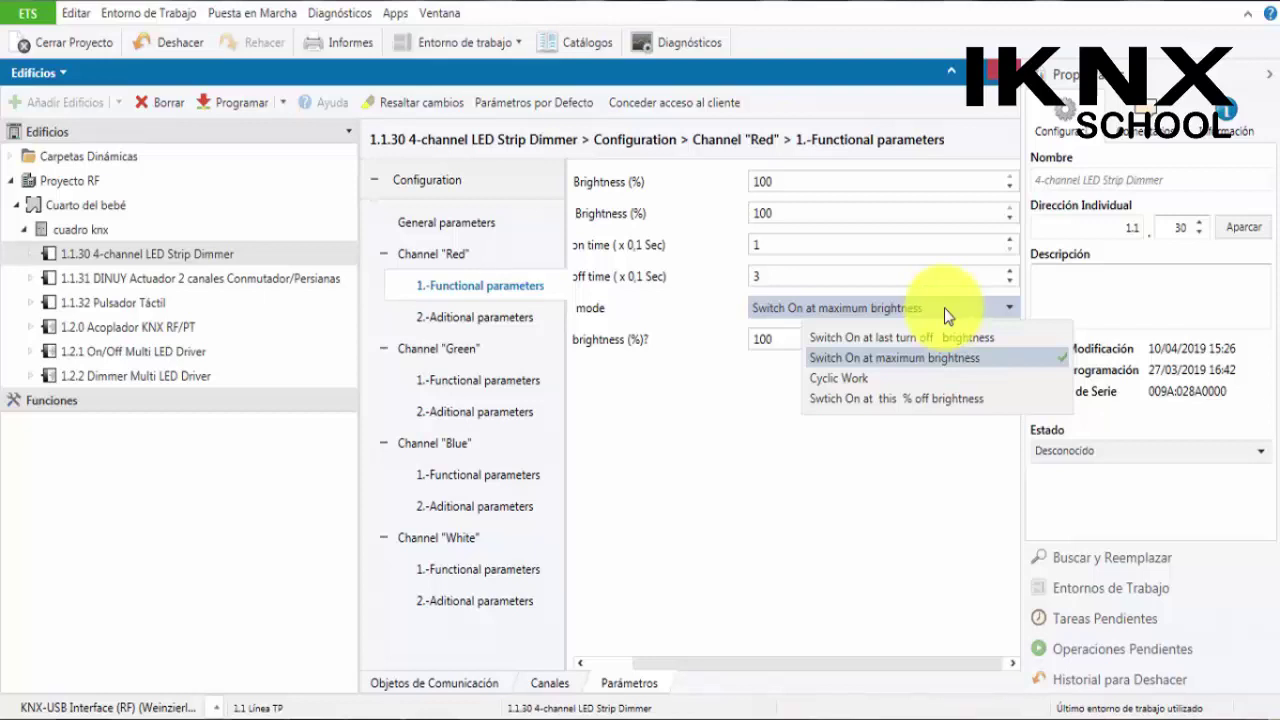
pyautogui.click(944, 308)
pyautogui.moveTo(757, 661); pyautogui.dragTo(657, 661)
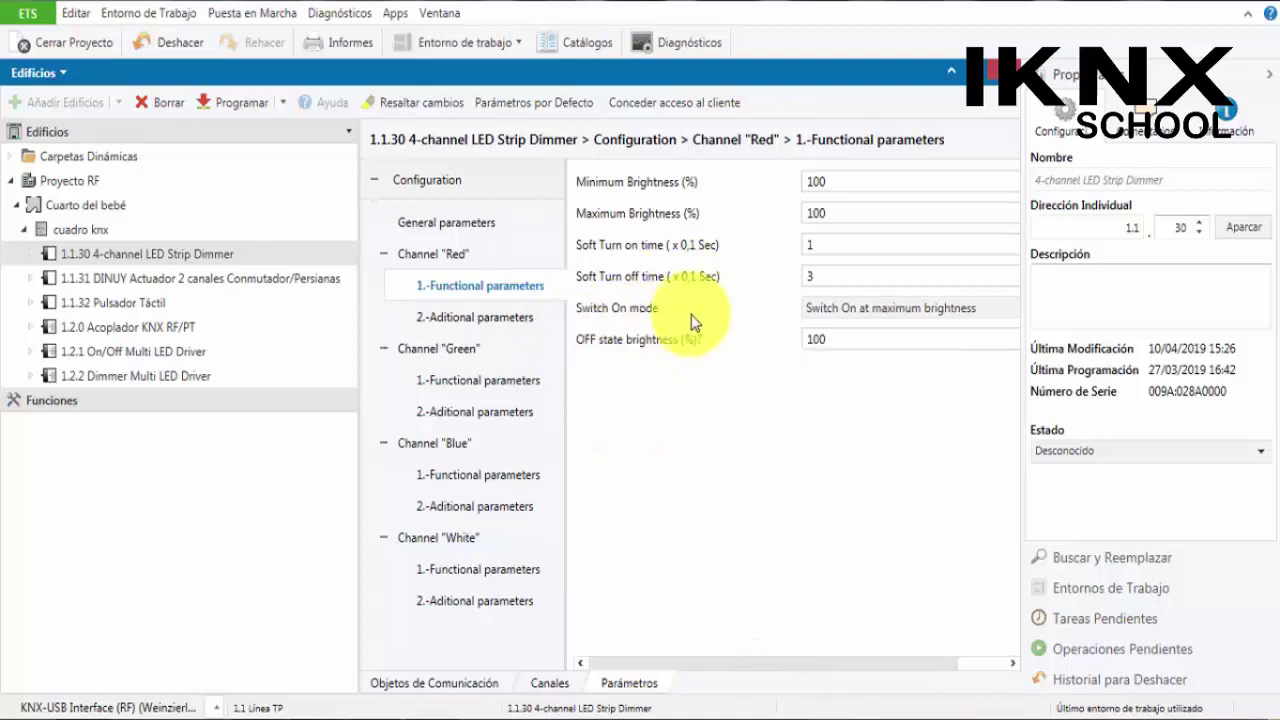
pyautogui.moveTo(772, 665); pyautogui.dragTo(868, 670)
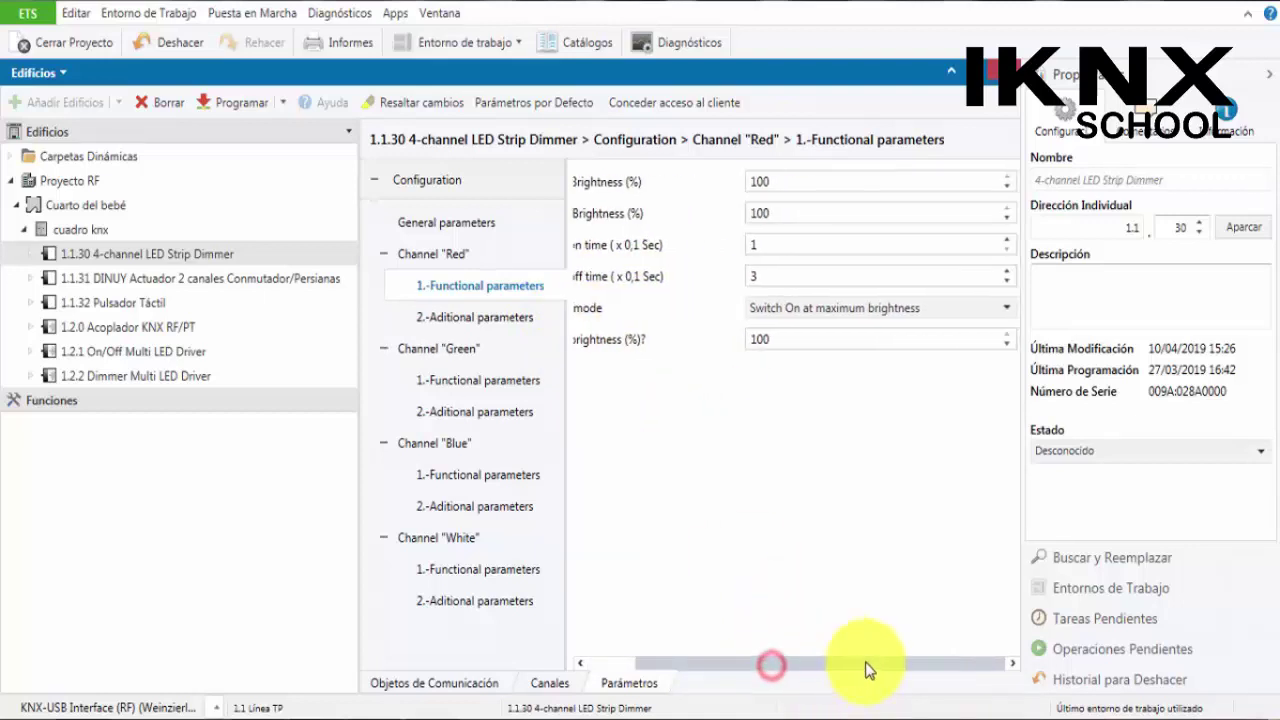
pyautogui.click(778, 338)
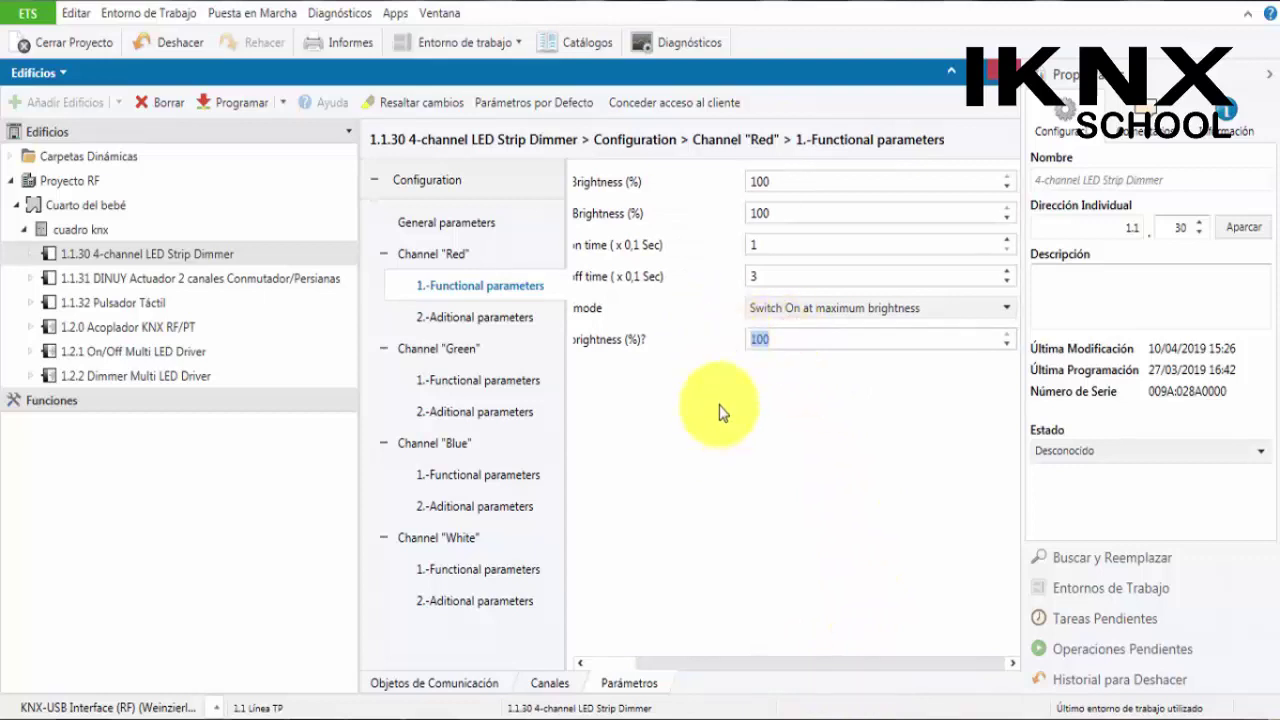
pyautogui.click(874, 506)
# Examine the Red channel's additional parameters, including the options for the number of scenes attended
pyautogui.moveTo(827, 661); pyautogui.dragTo(772, 661)
pyautogui.click(460, 316)
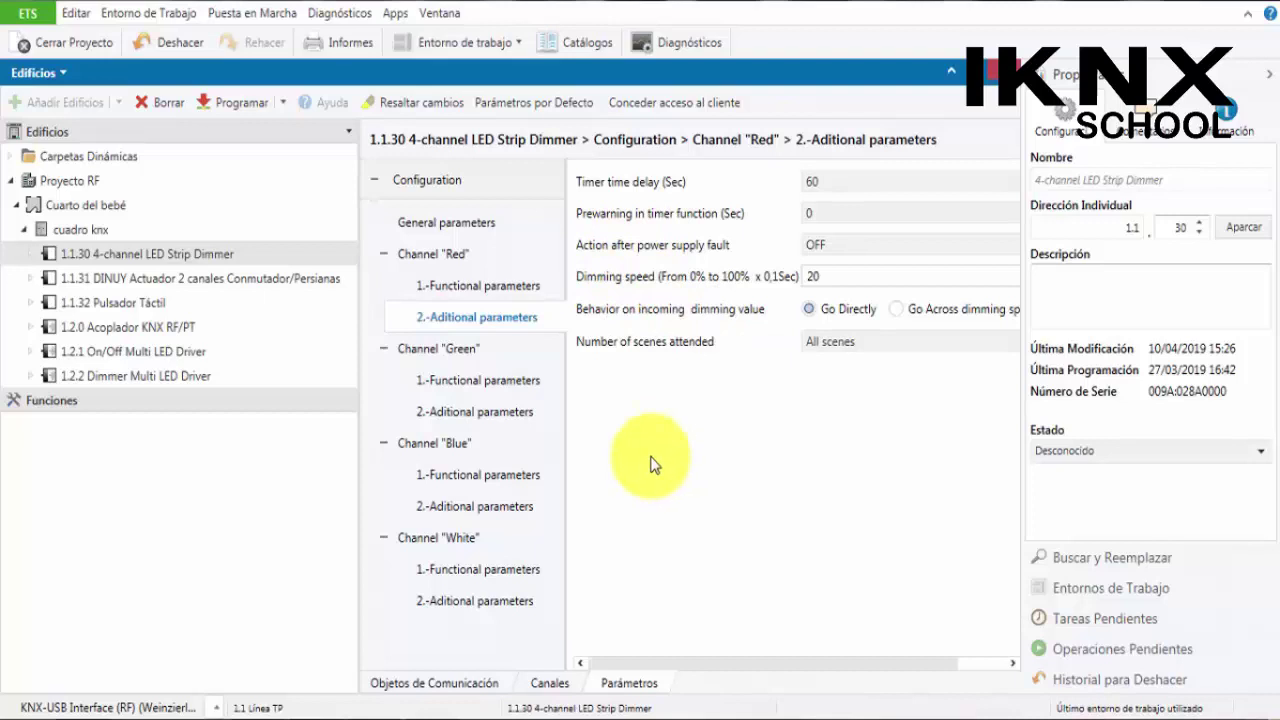
pyautogui.click(888, 345)
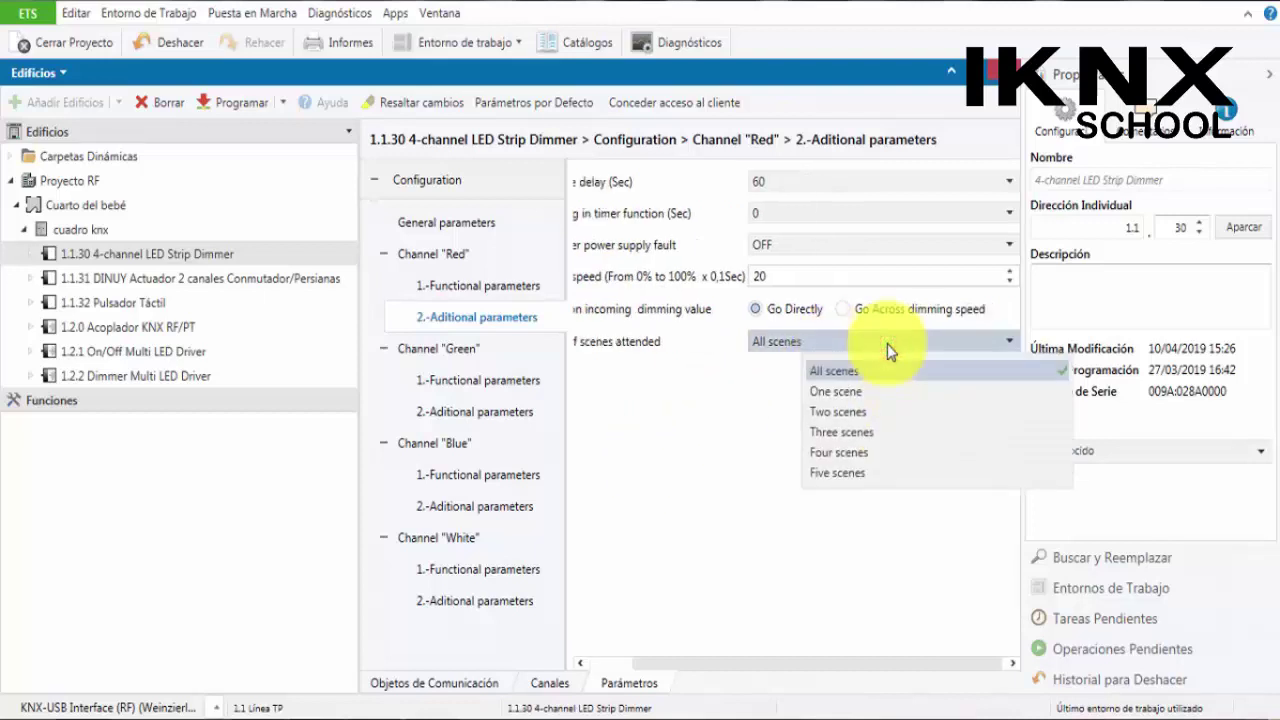
pyautogui.click(888, 345)
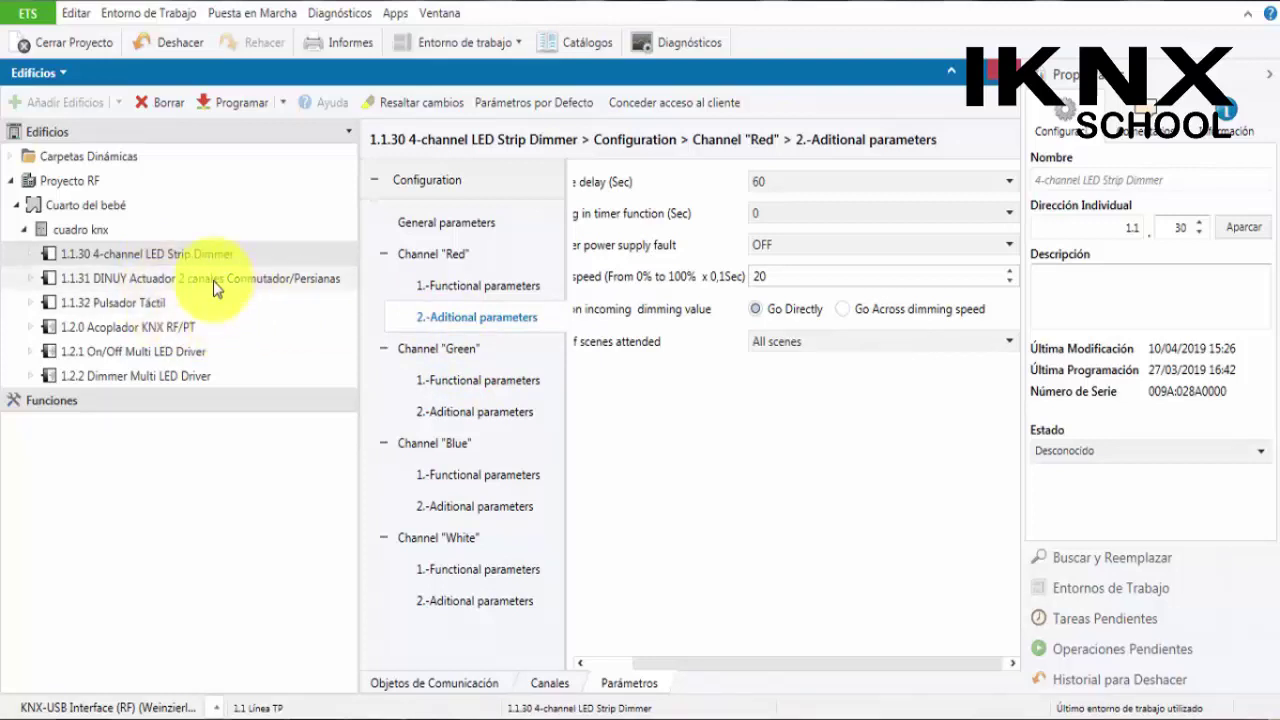
# Review the thermostat enabling options of device 1.1.31, the DINUY two-channel switching/blind actuator
pyautogui.click(183, 283)
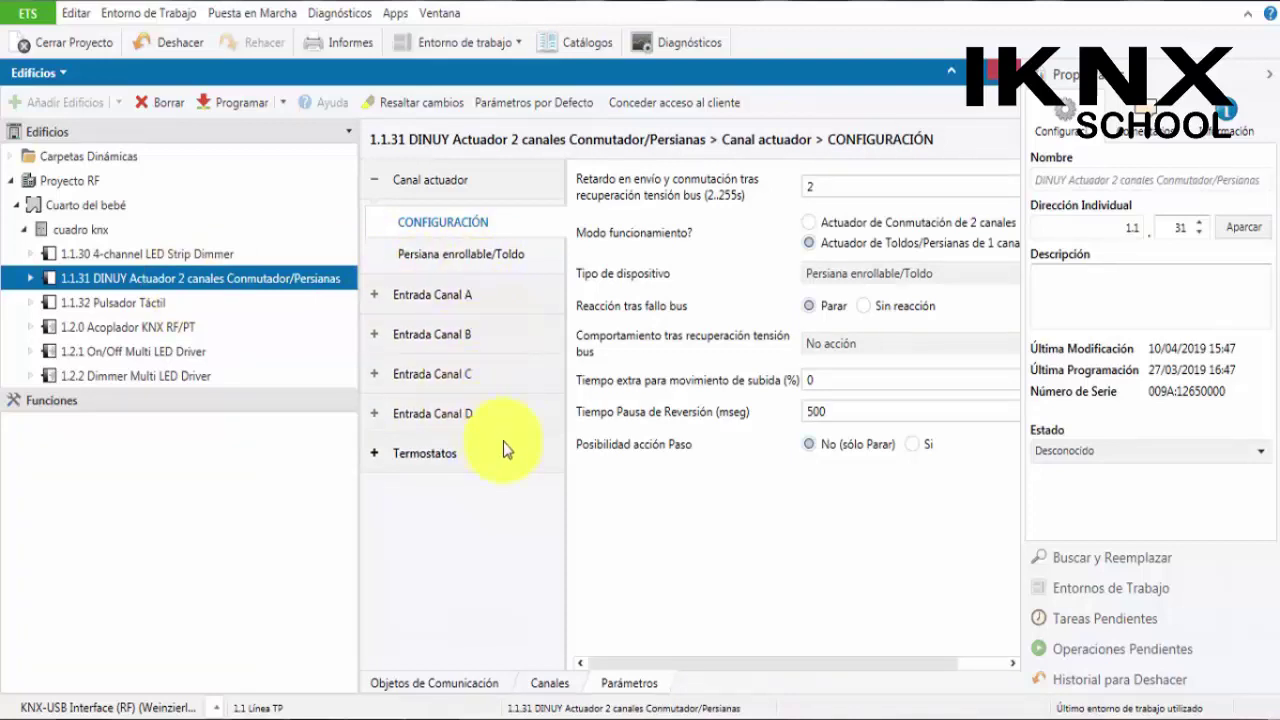
pyautogui.click(379, 446)
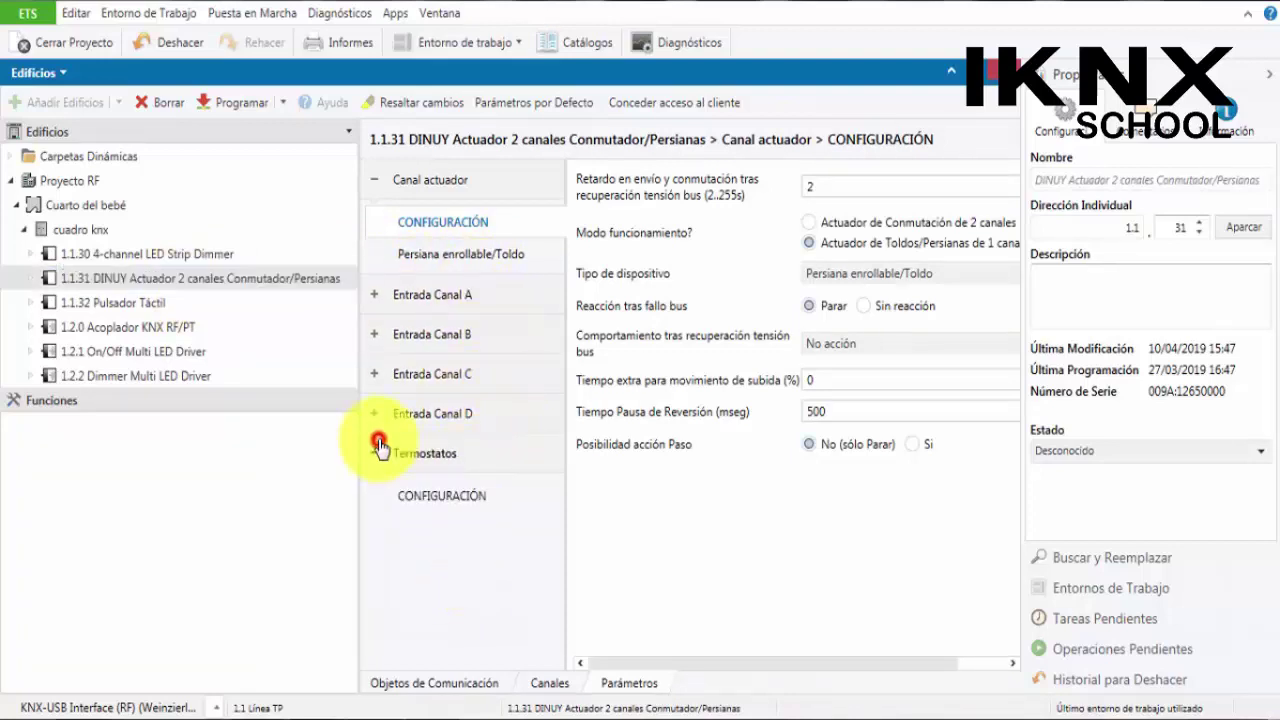
pyautogui.click(420, 496)
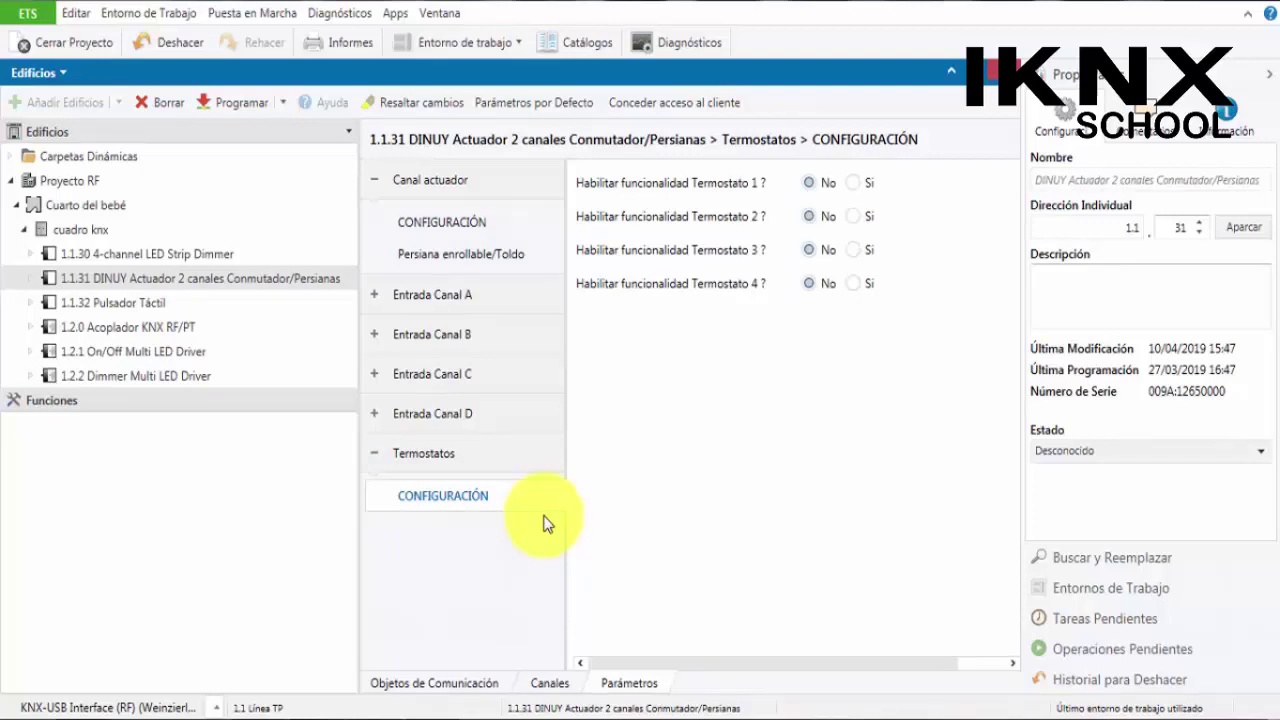
pyautogui.click(377, 458)
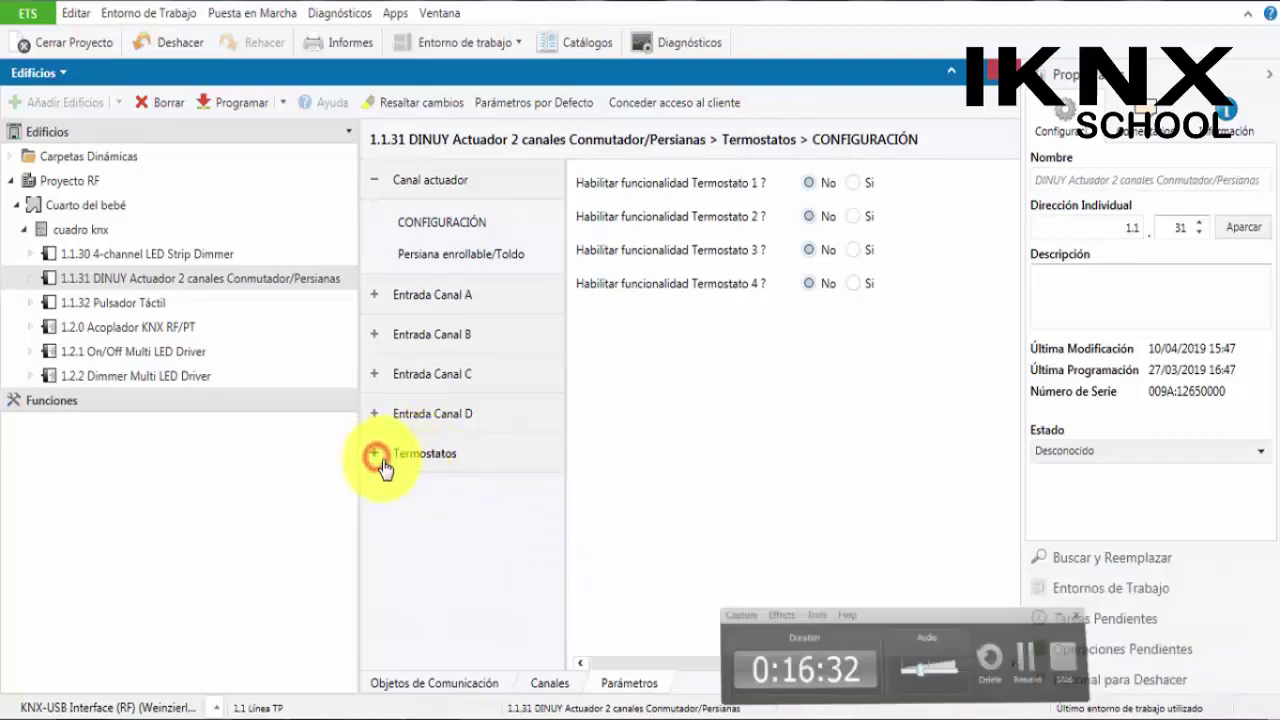
# Examine the general configuration of the actuator channel, including its Modo funcionamiento options
pyautogui.click(432, 228)
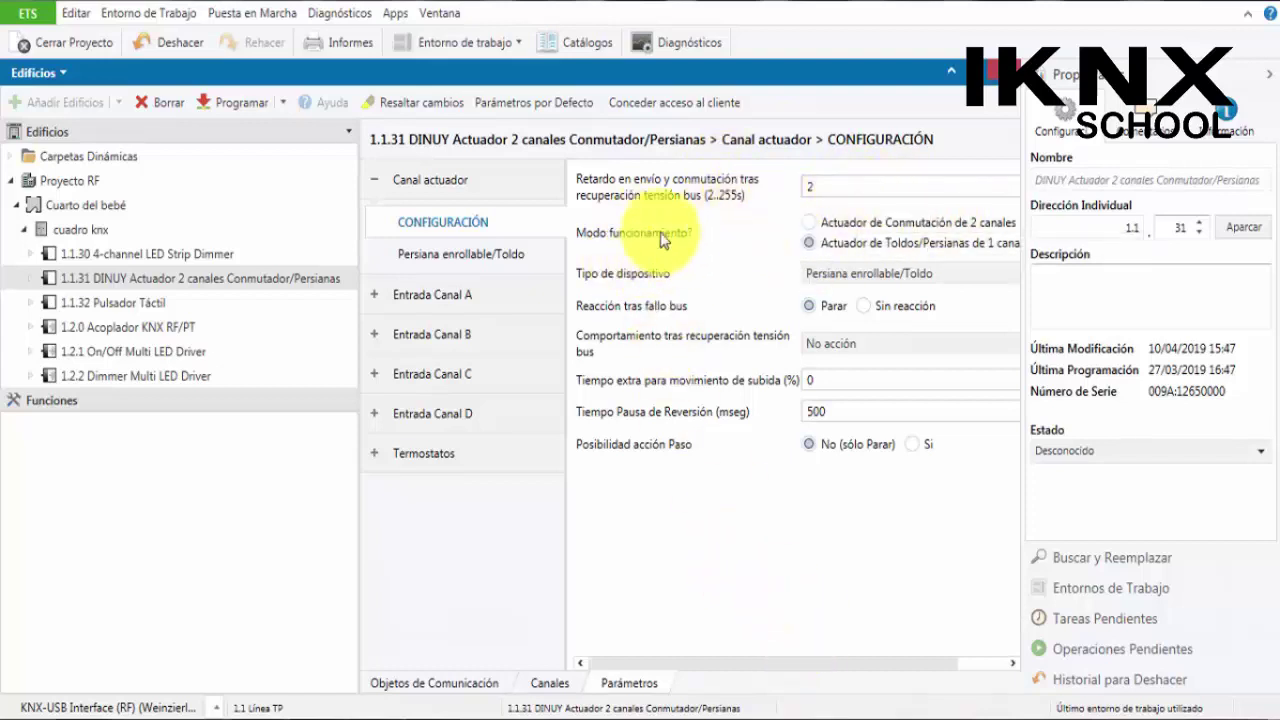
pyautogui.moveTo(748, 663); pyautogui.dragTo(826, 663)
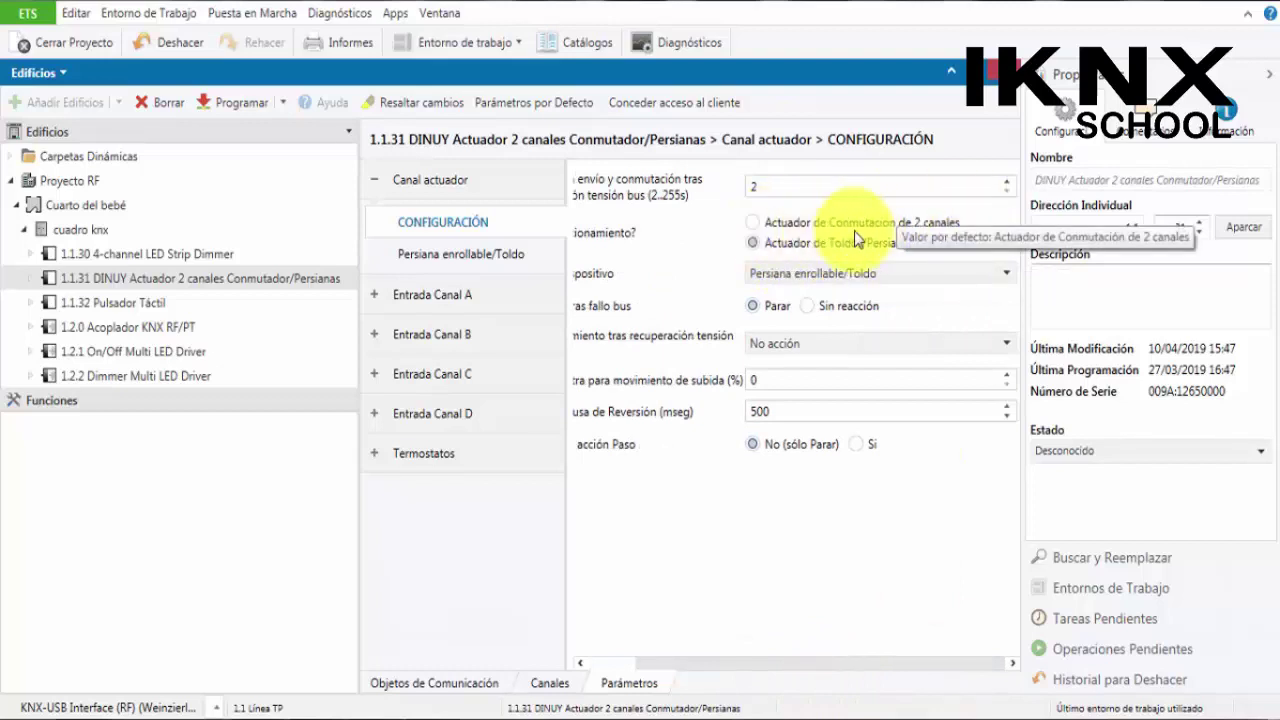
pyautogui.moveTo(749, 664); pyautogui.dragTo(675, 624)
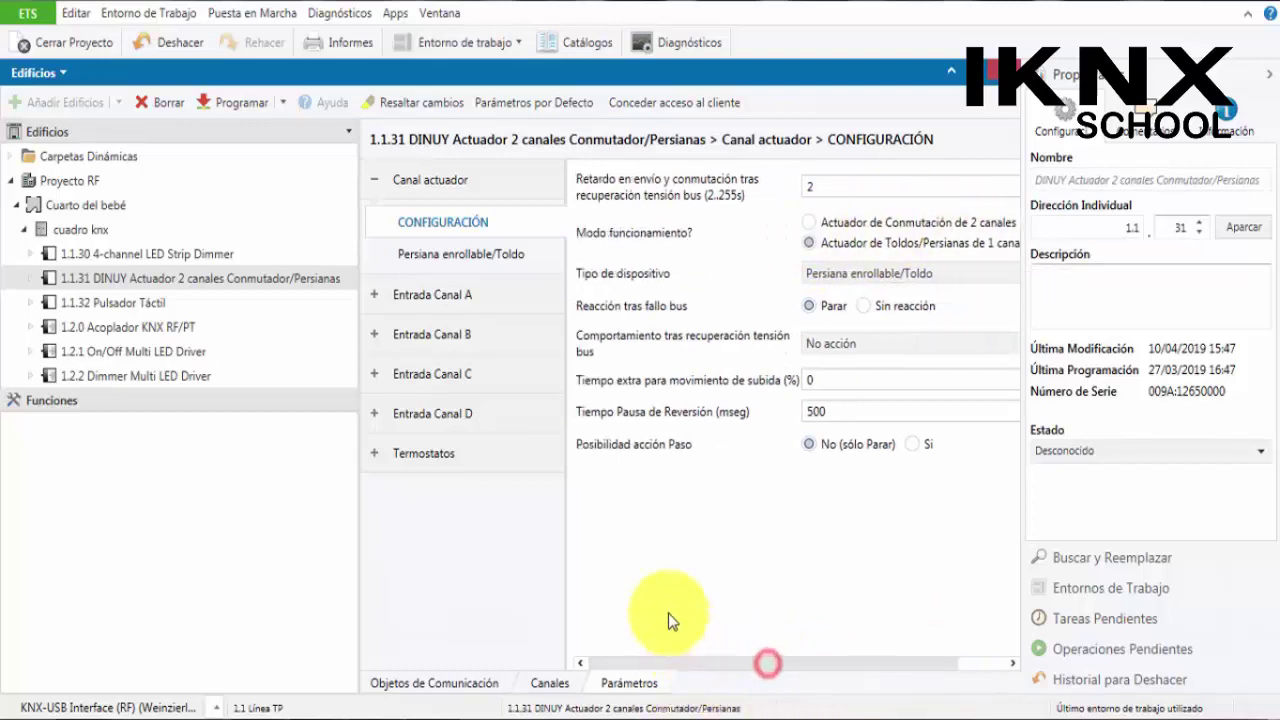
# Inspect the device types available under Tipo de dispositivo for the actuator channel
pyautogui.click(865, 273)
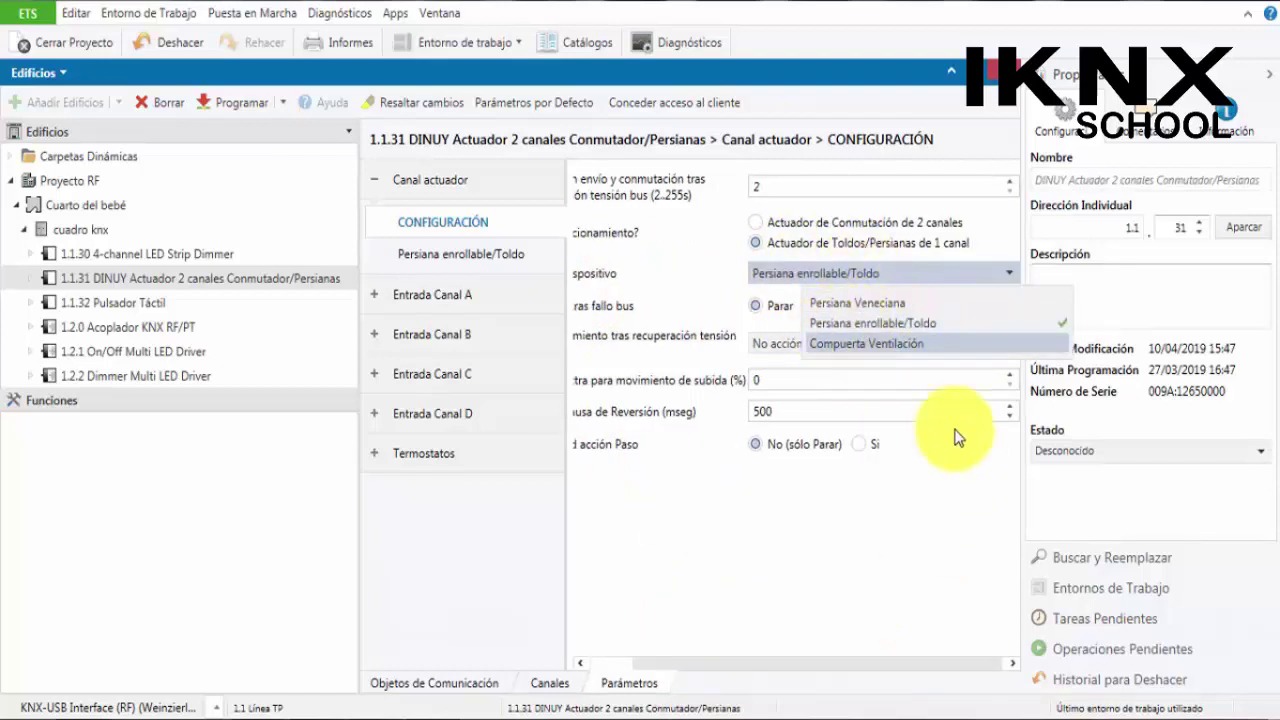
pyautogui.click(770, 278)
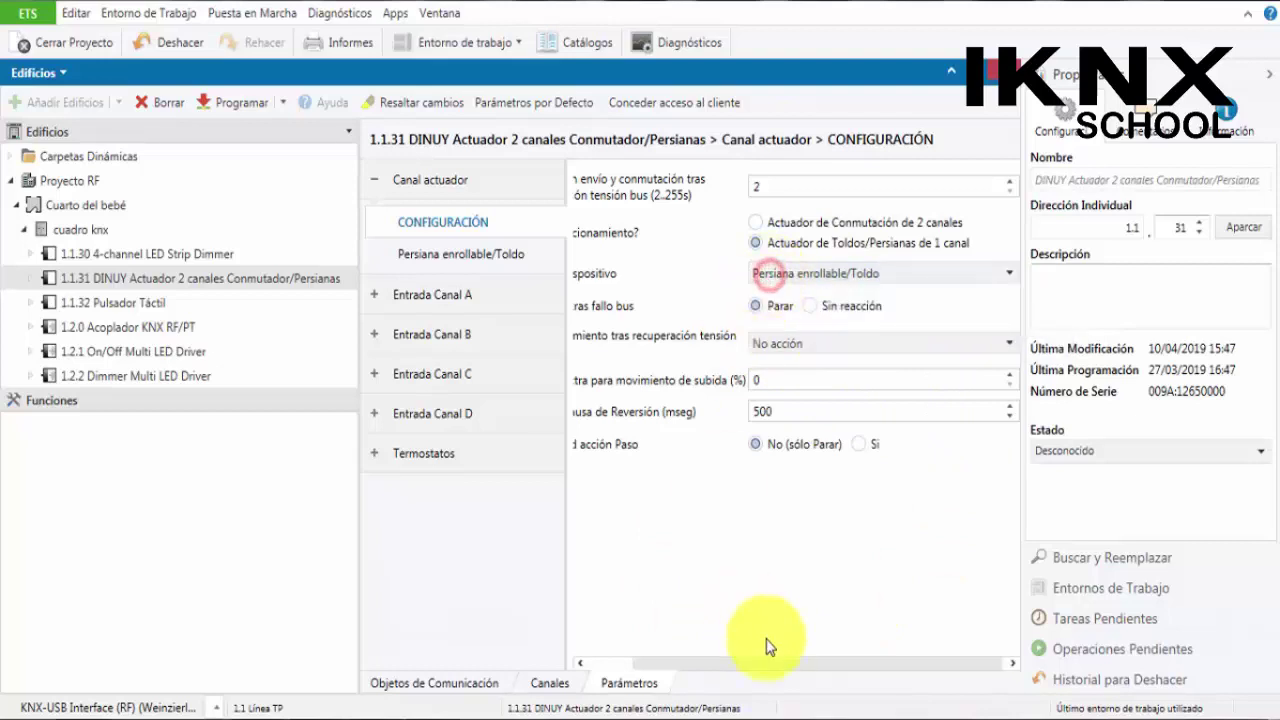
pyautogui.moveTo(766, 663); pyautogui.dragTo(722, 663)
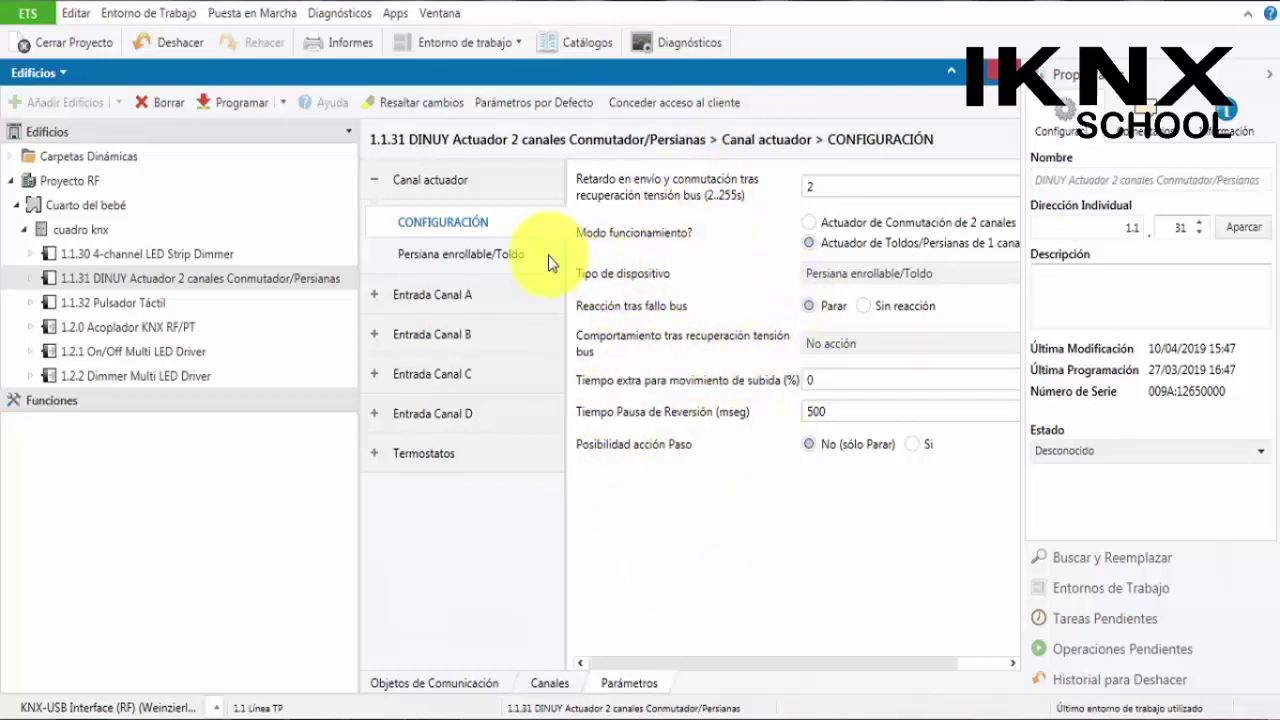
pyautogui.click(840, 273)
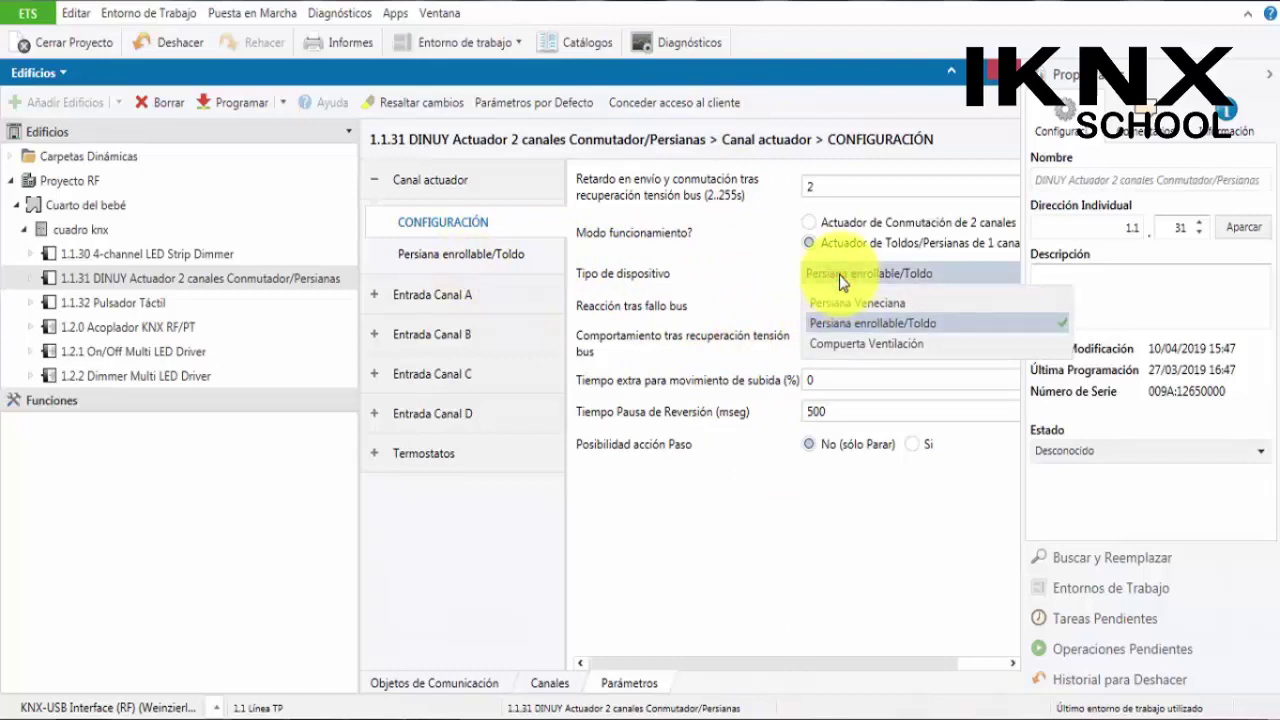
pyautogui.click(840, 280)
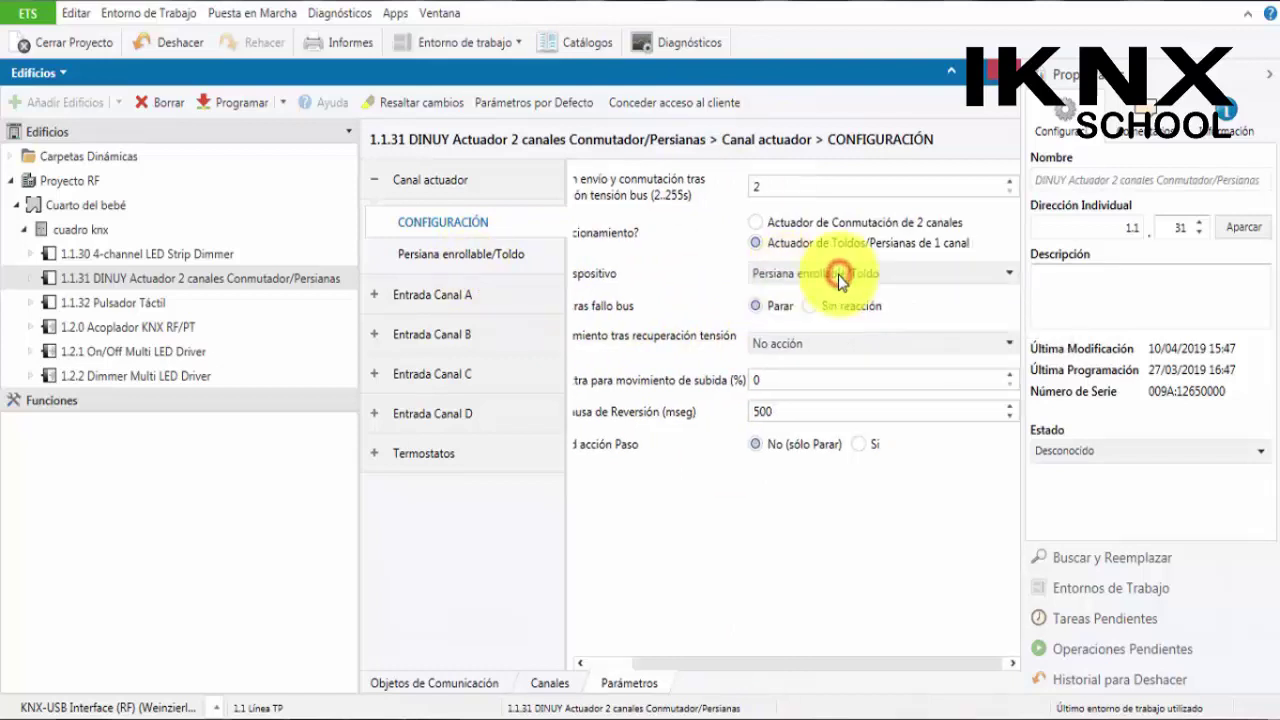
# Review the Persiana enrollable/Toldo parameters and the configuration of Entrada Canal A
pyautogui.click(463, 256)
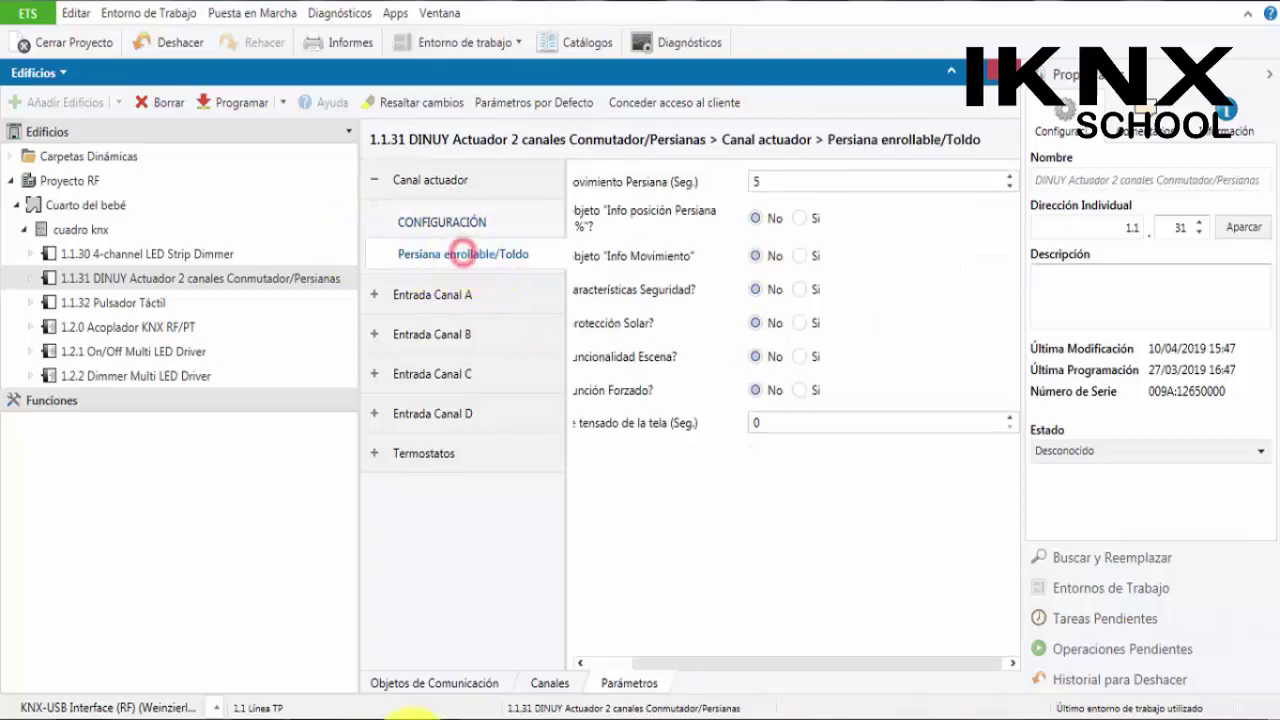
pyautogui.moveTo(713, 668); pyautogui.dragTo(607, 666)
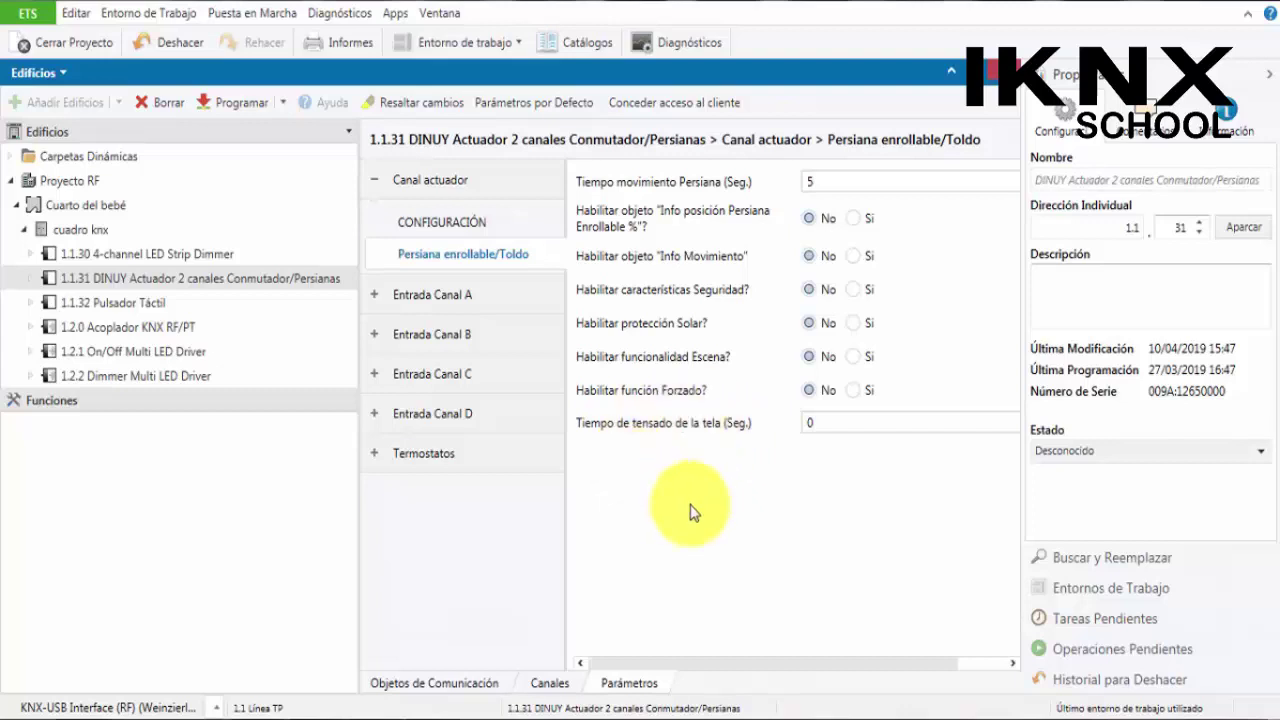
pyautogui.click(452, 300)
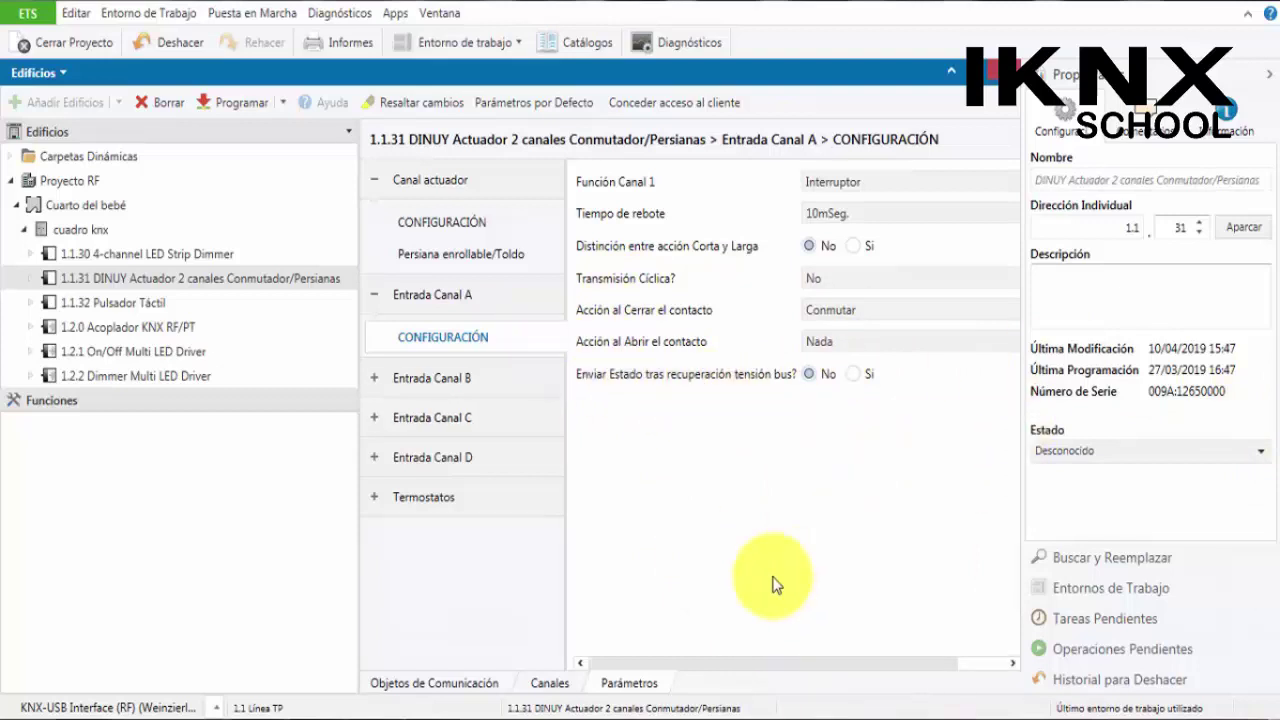
# Enable the Termostato 1 functionality in the actuator's thermostat configuration
pyautogui.click(423, 500)
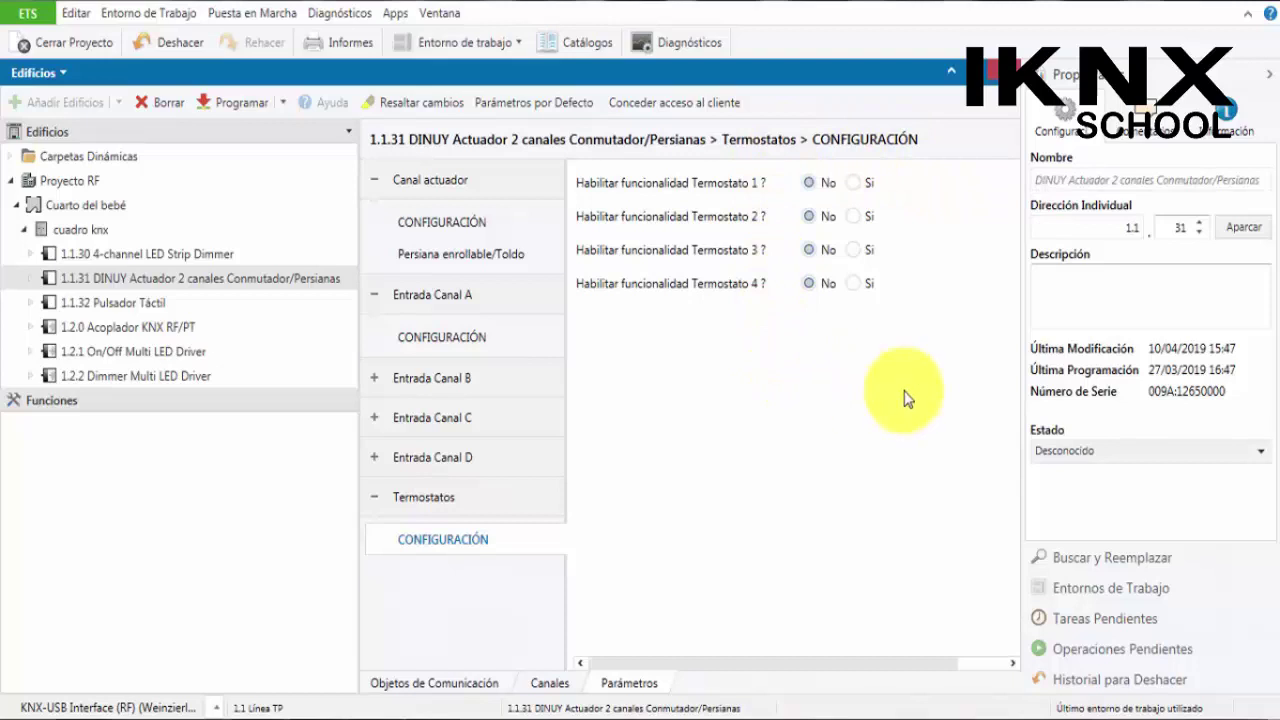
pyautogui.click(857, 183)
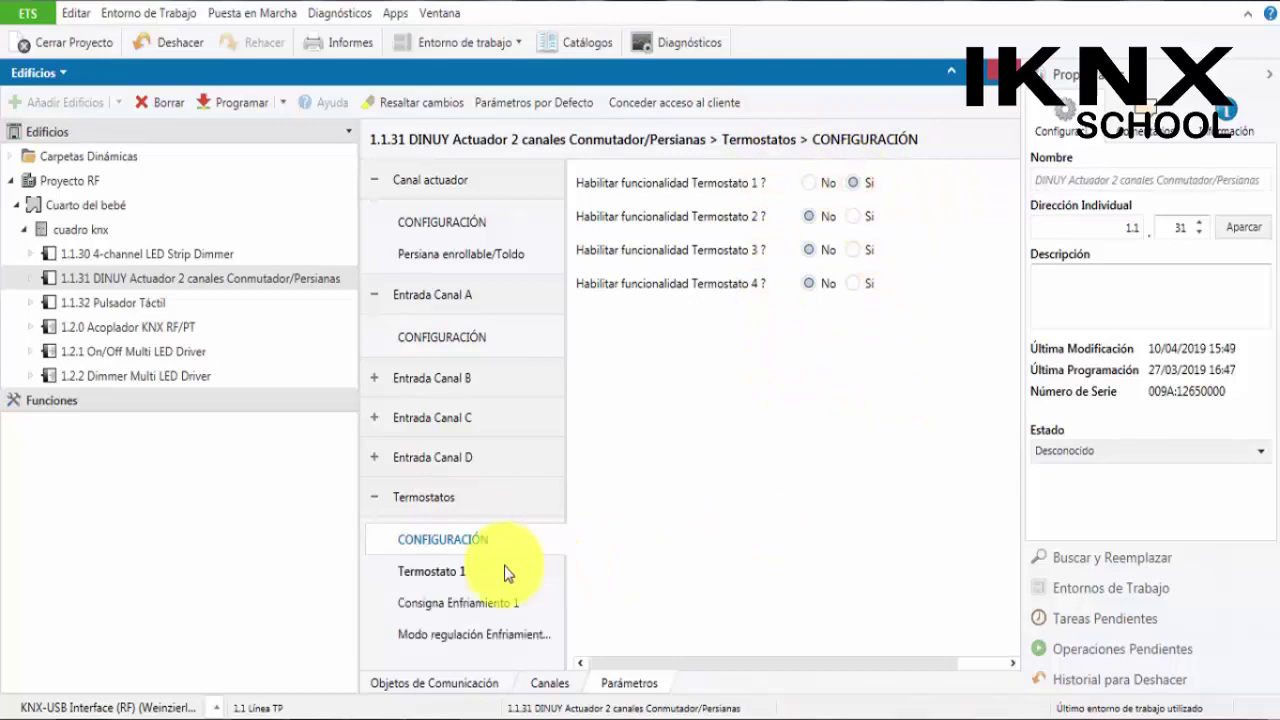
# Review the Termostato 1 parameters, including the available heating and cooling modes
pyautogui.click(532, 569)
pyautogui.click(890, 183)
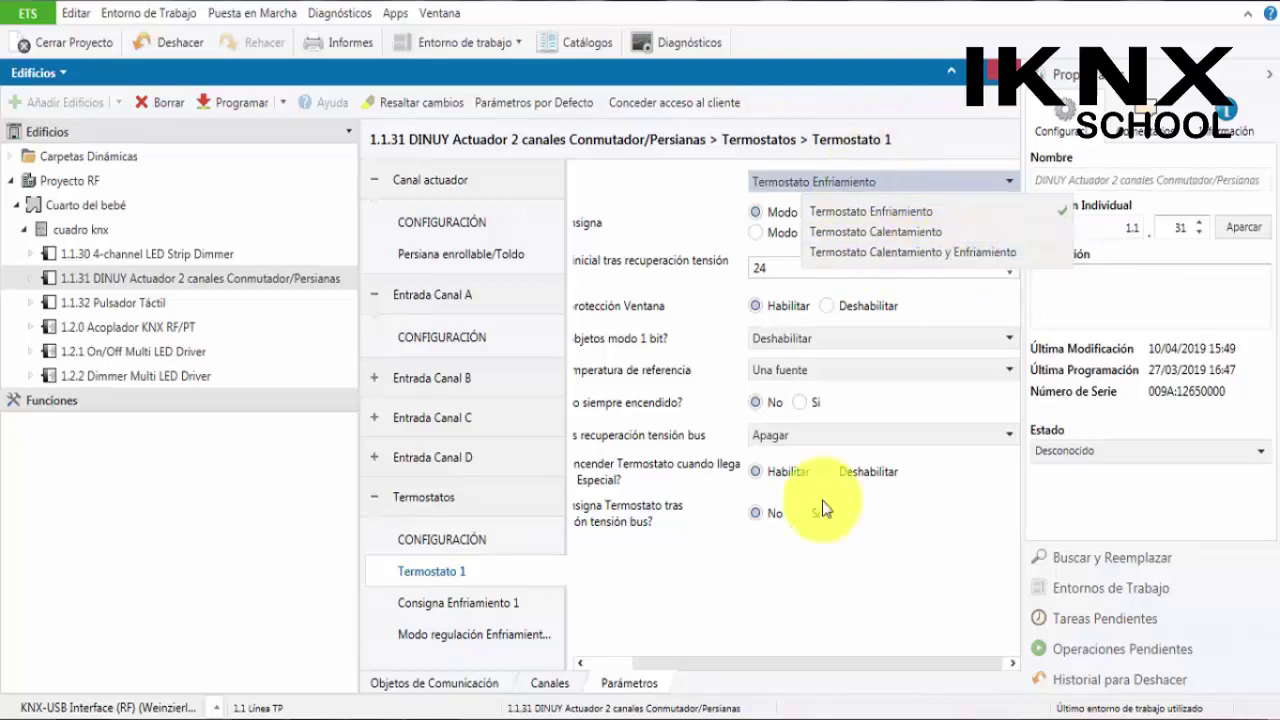
pyautogui.click(803, 663)
pyautogui.moveTo(803, 663); pyautogui.dragTo(714, 663)
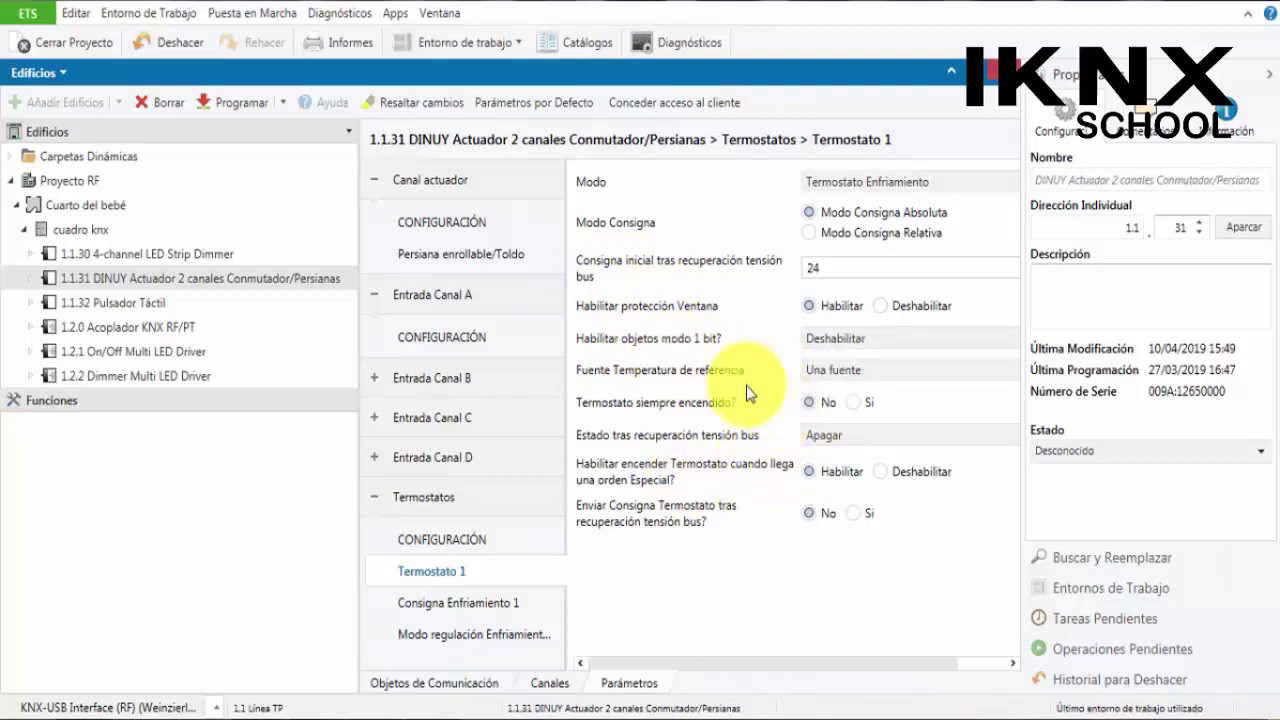
pyautogui.moveTo(734, 662); pyautogui.dragTo(660, 645)
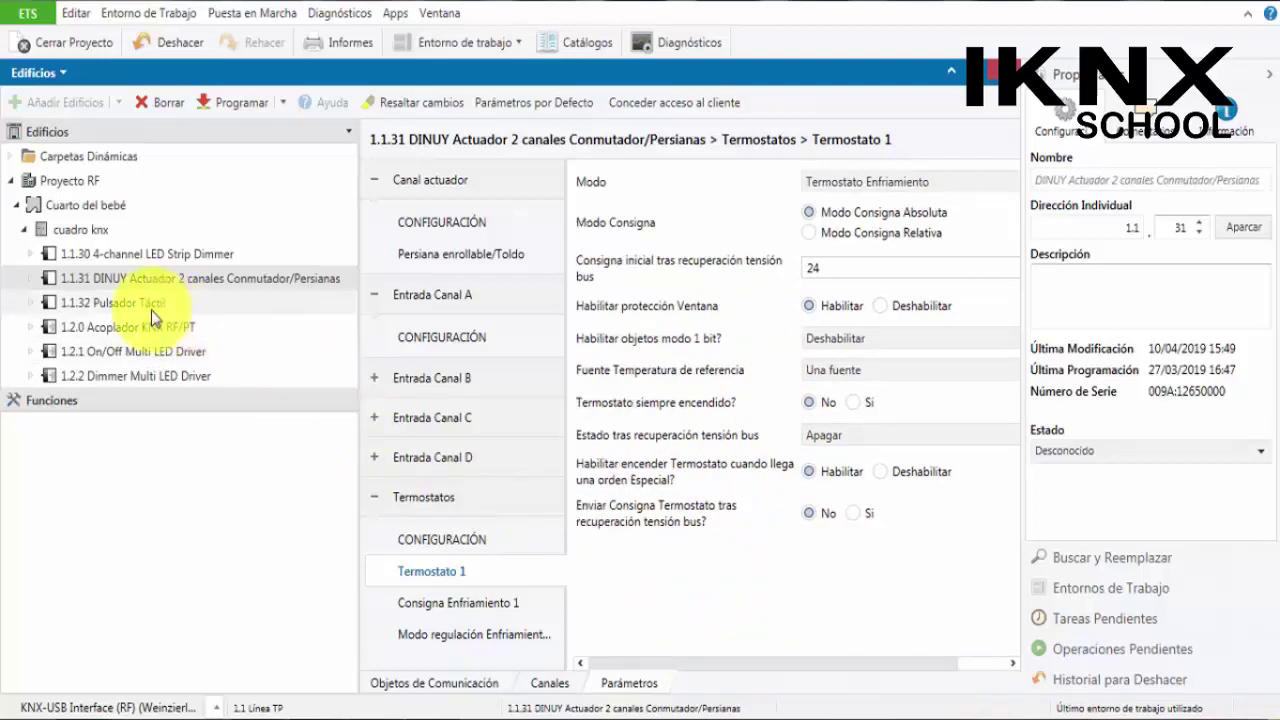
# Examine the product type options, with or without peripheral light, of device 1.1.32 Pulsador Táctil
pyautogui.click(151, 305)
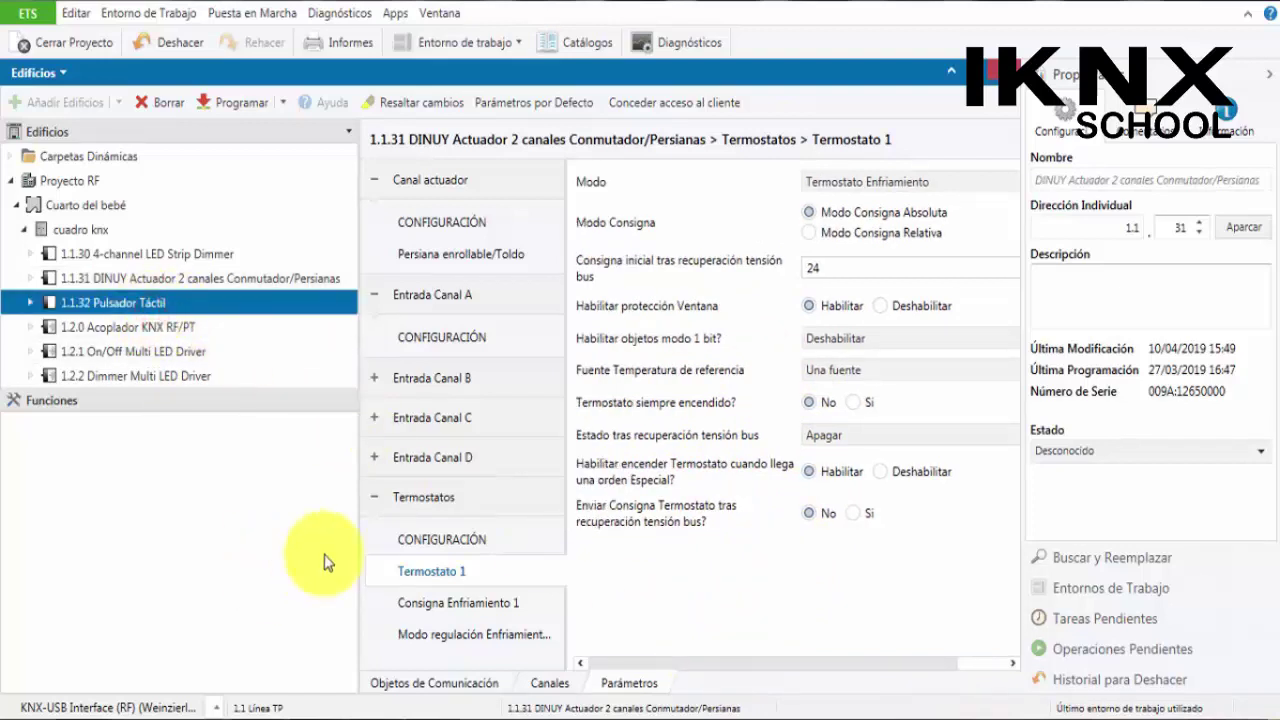
pyautogui.moveTo(686, 663)
pyautogui.mouseDown()
pyautogui.moveTo(749, 666)
pyautogui.moveTo(670, 662)
pyautogui.mouseUp()
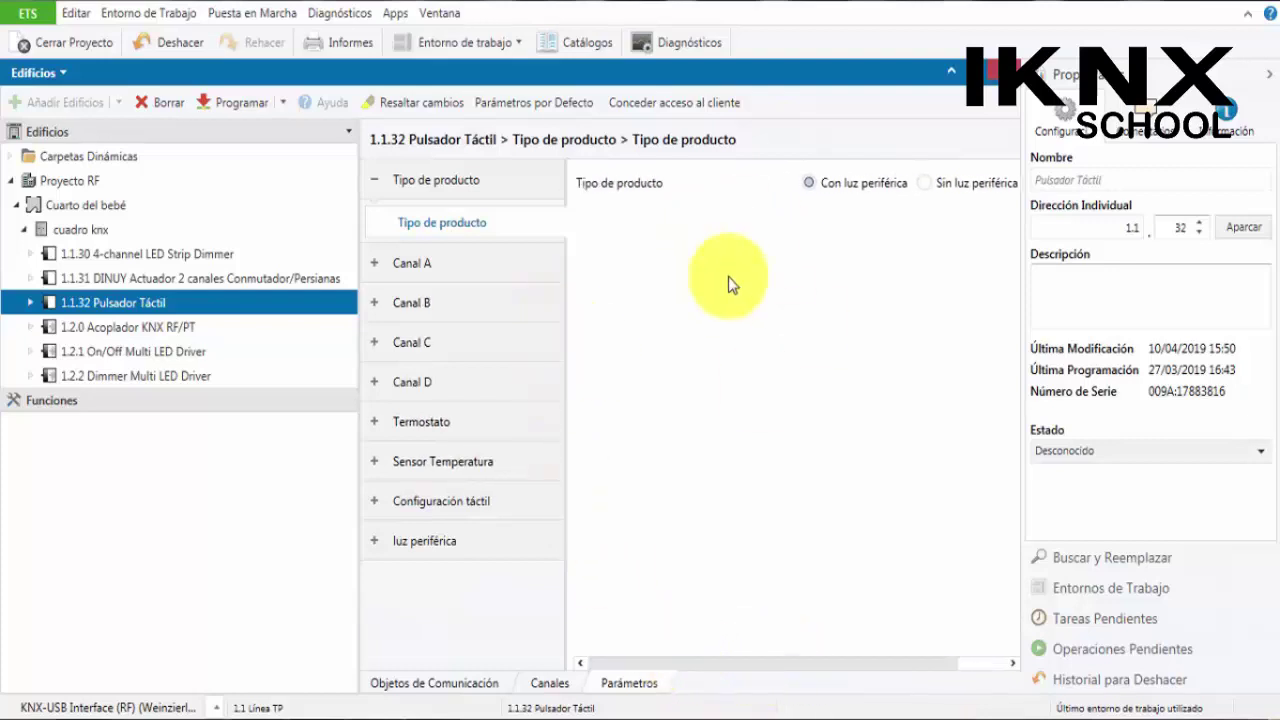
pyautogui.moveTo(763, 668); pyautogui.dragTo(828, 670)
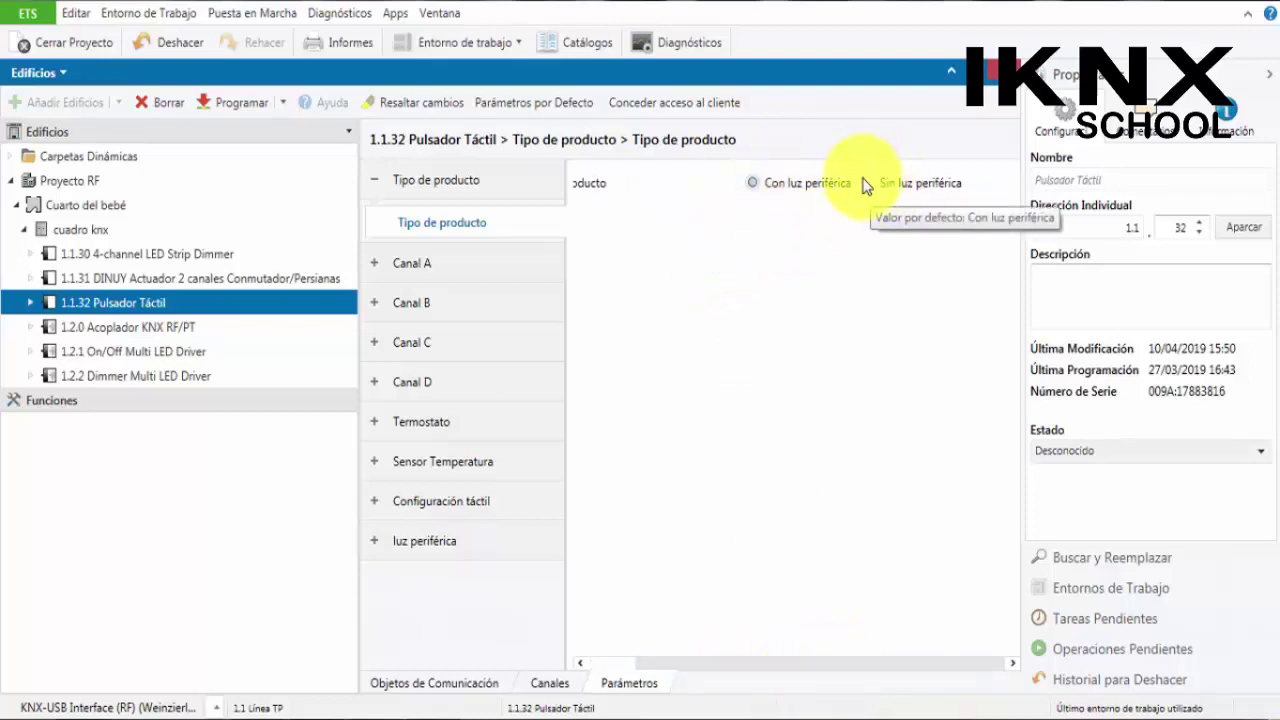
pyautogui.click(771, 667)
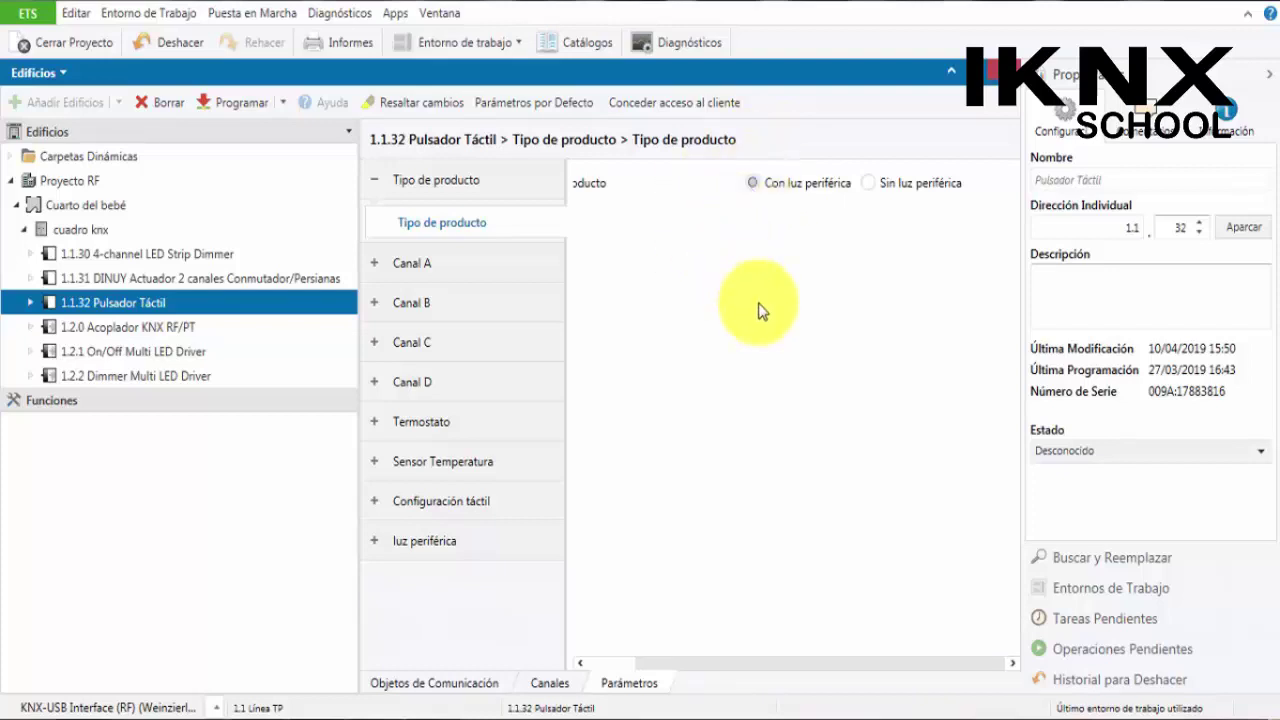
pyautogui.moveTo(809, 662); pyautogui.dragTo(687, 667)
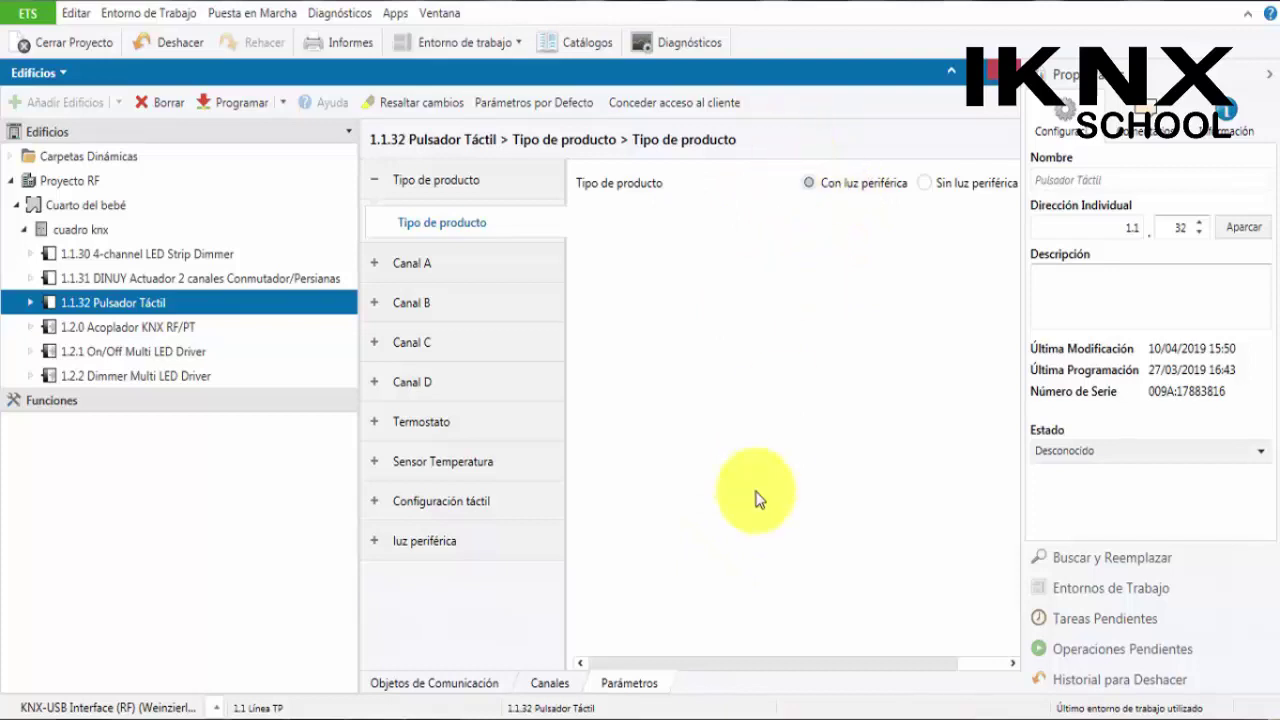
pyautogui.moveTo(702, 662); pyautogui.dragTo(757, 623)
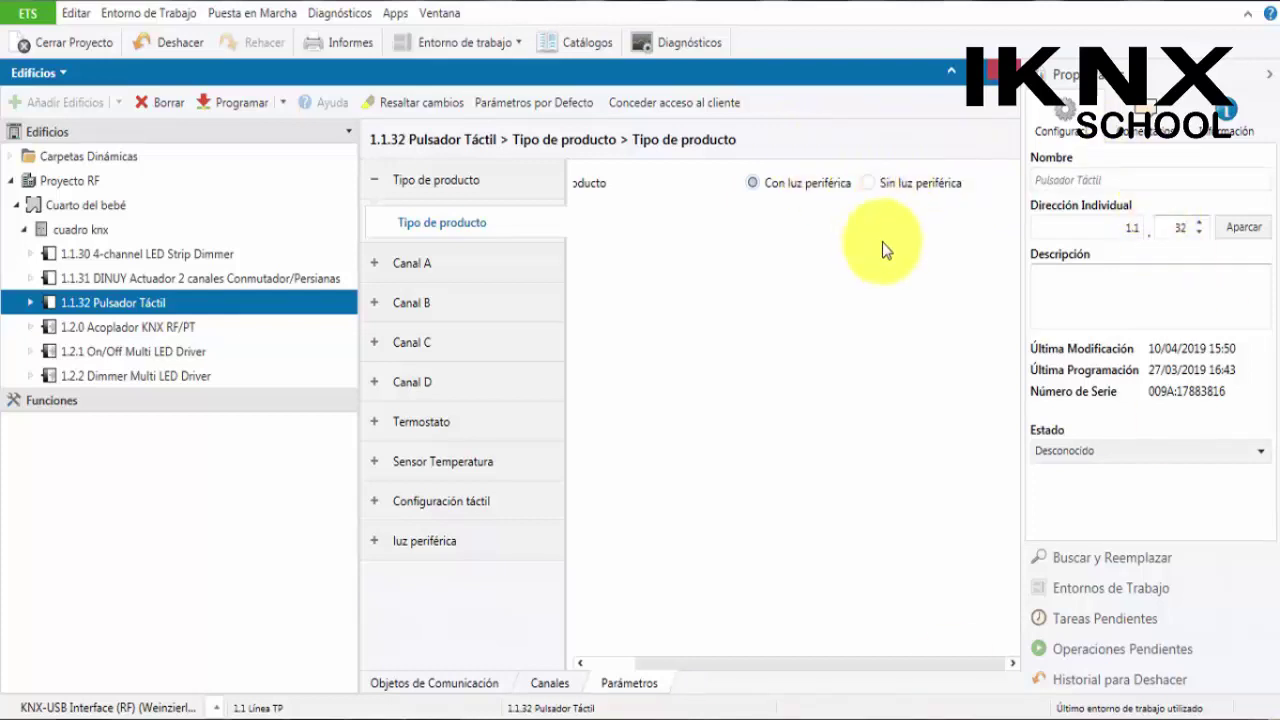
pyautogui.moveTo(771, 664); pyautogui.dragTo(660, 664)
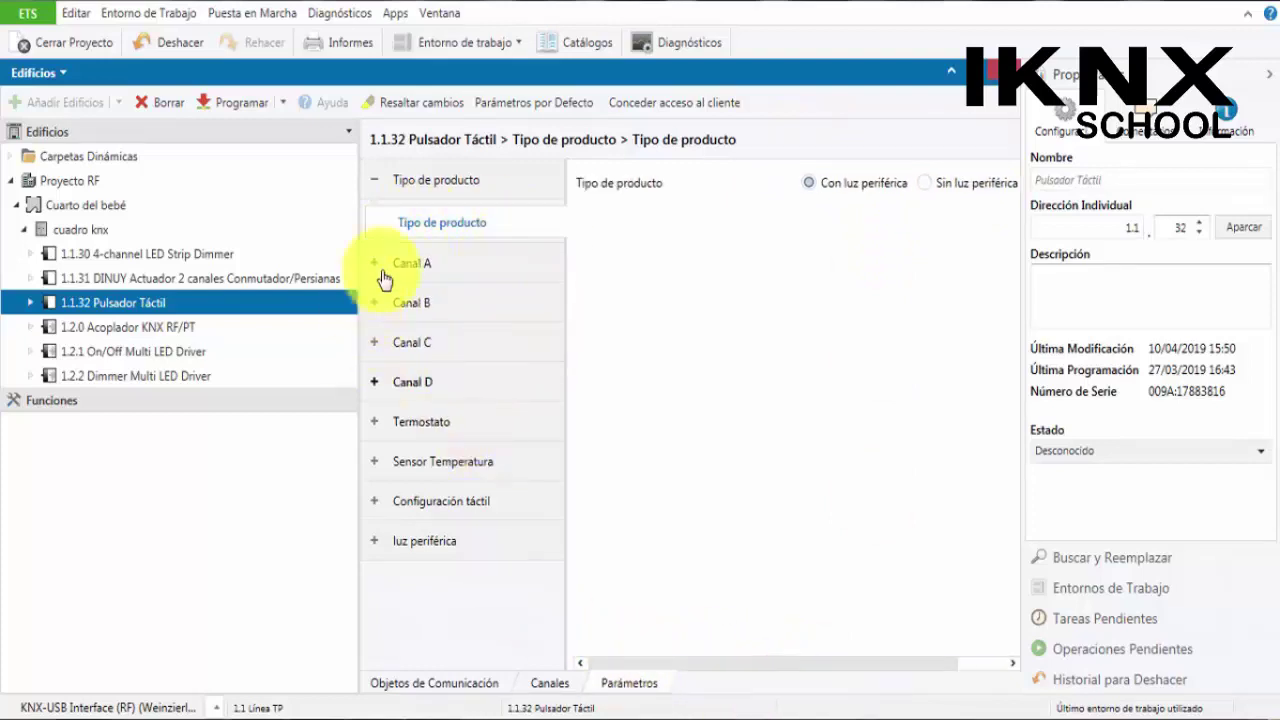
# Review the Canal A configuration of the Pulsador Táctil, including the functions that can be assigned to the channel
pyautogui.click(416, 268)
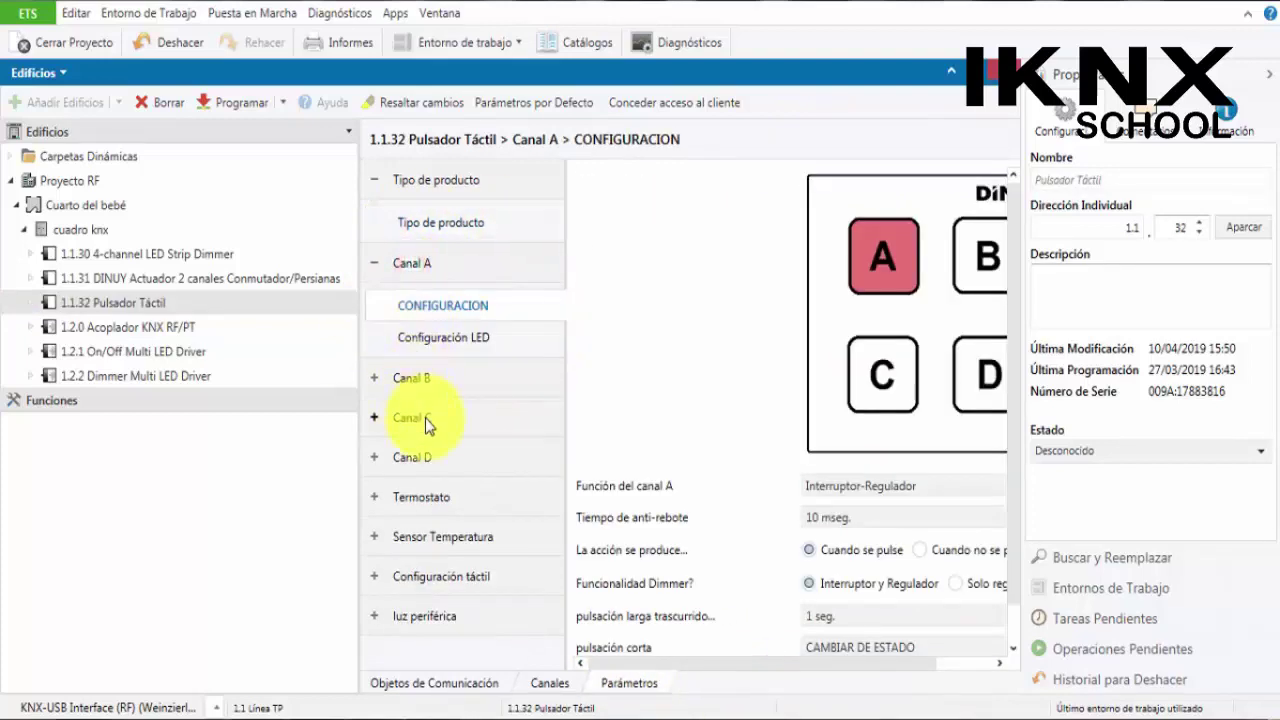
pyautogui.moveTo(702, 661); pyautogui.dragTo(676, 668)
pyautogui.scroll(-1, 729, 557)
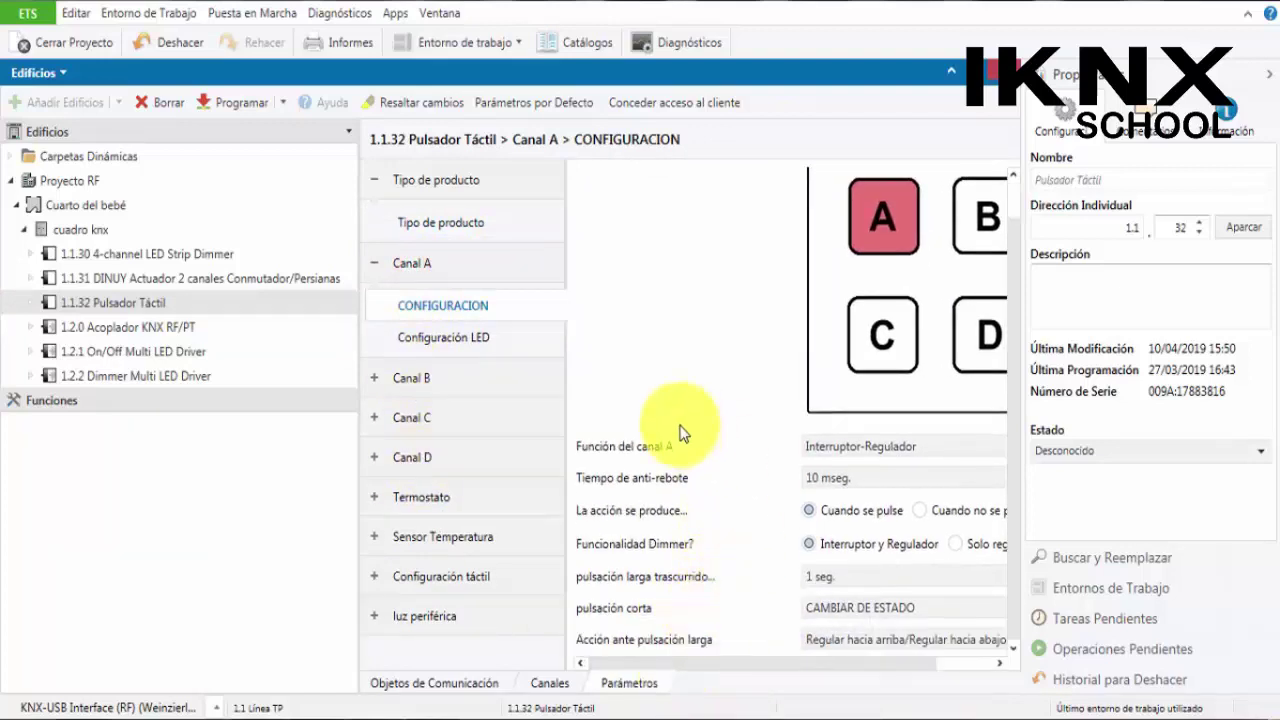
pyautogui.click(842, 455)
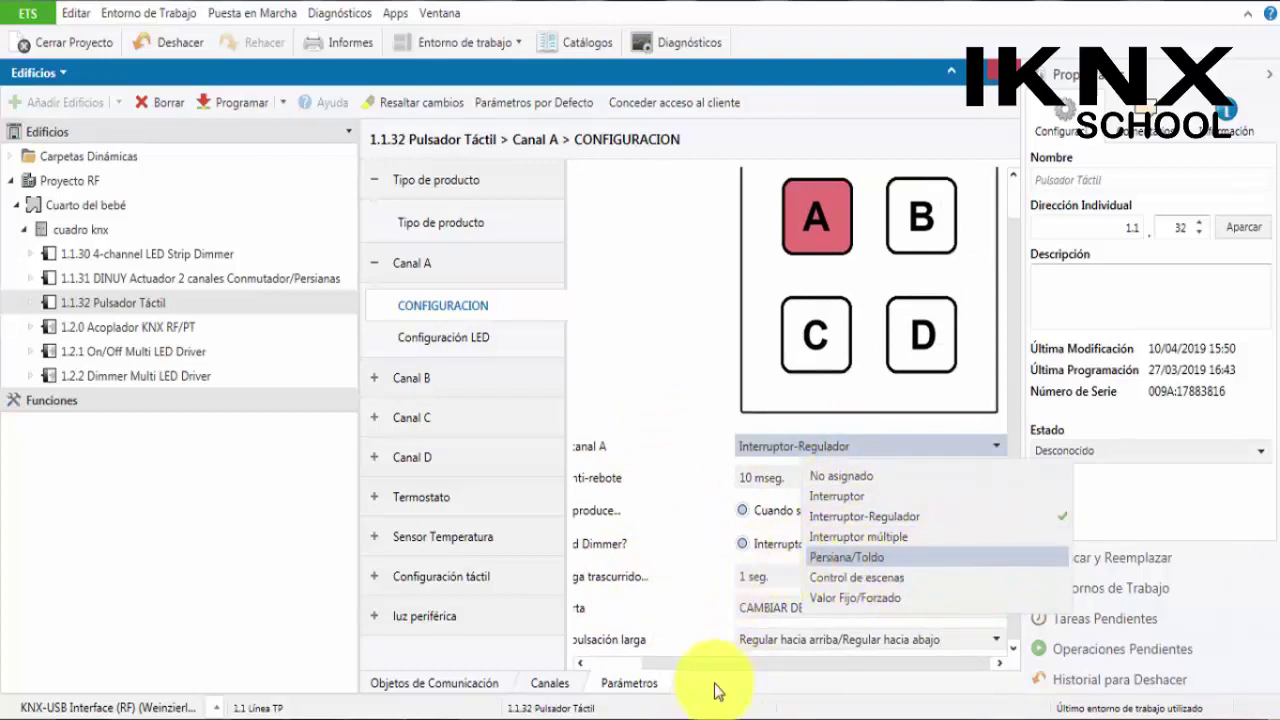
pyautogui.click(675, 336)
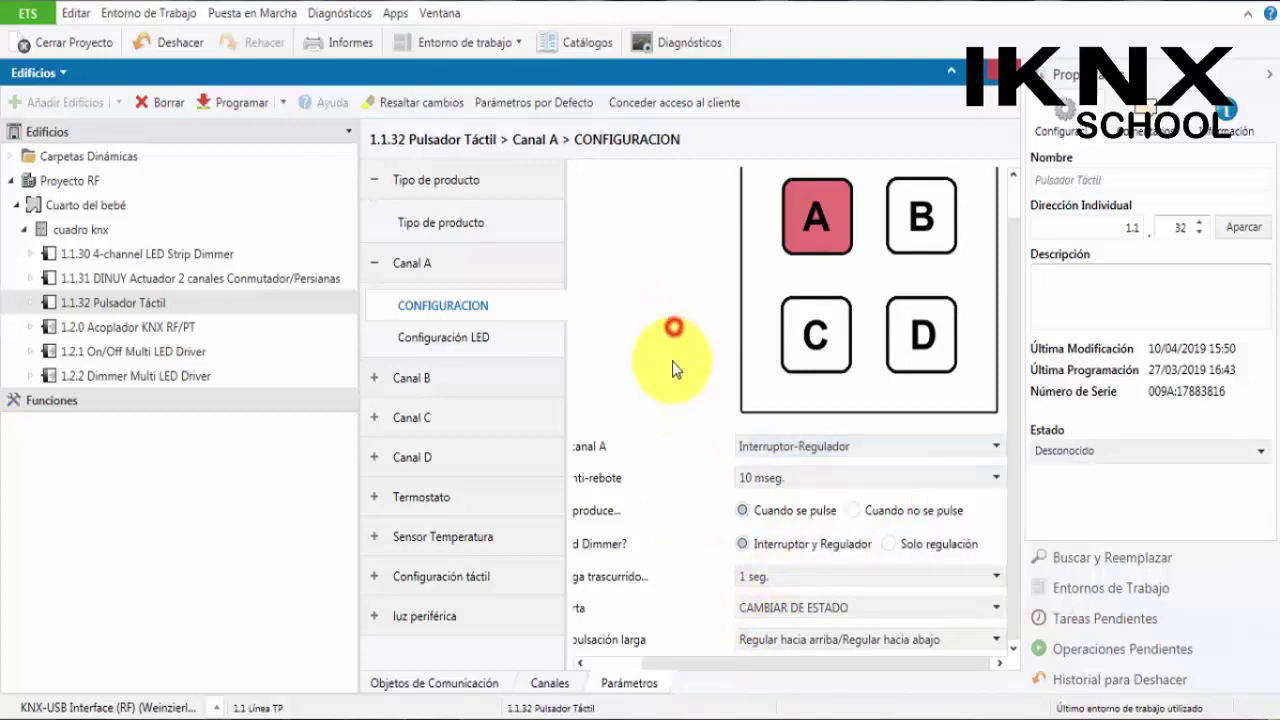
pyautogui.click(781, 665)
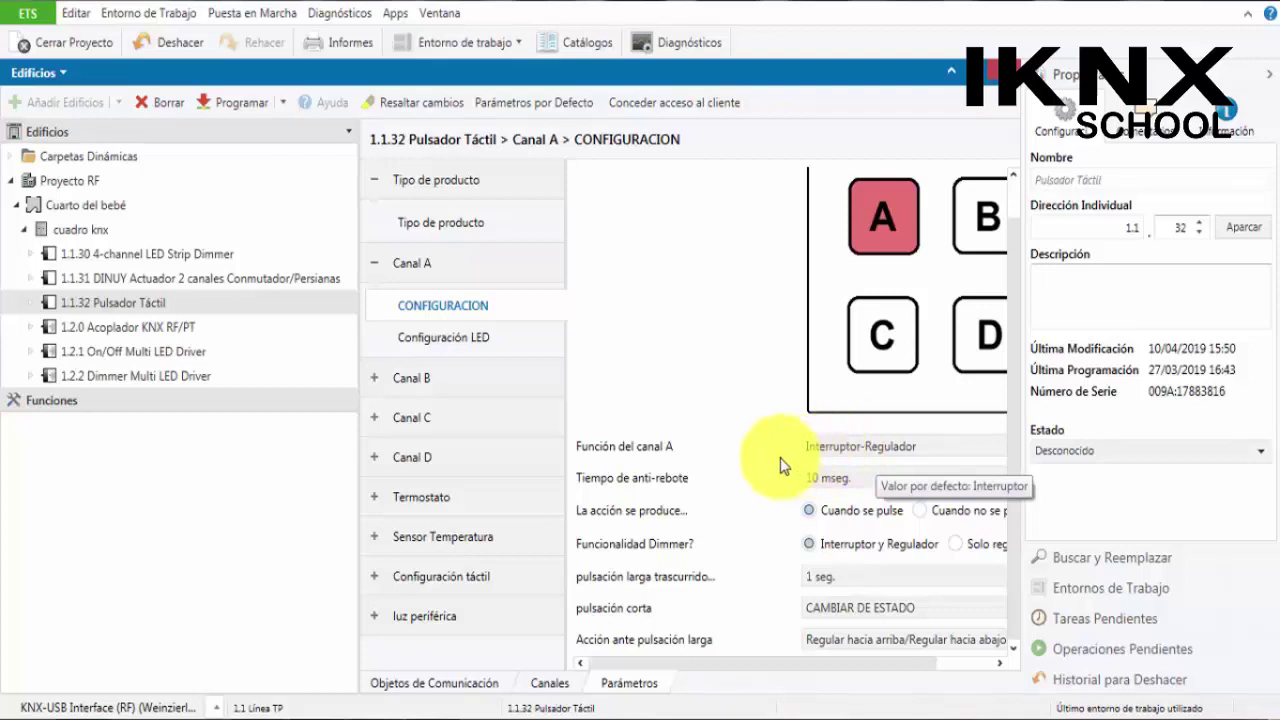
pyautogui.click(862, 447)
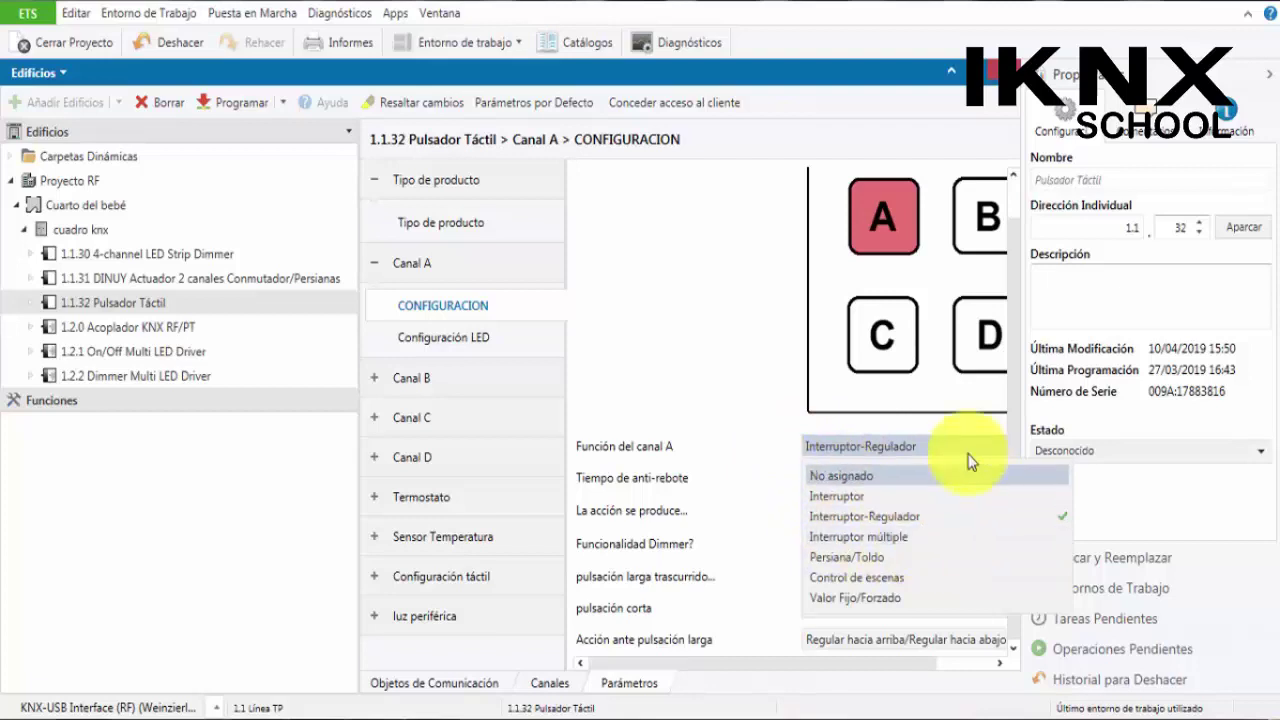
pyautogui.click(872, 447)
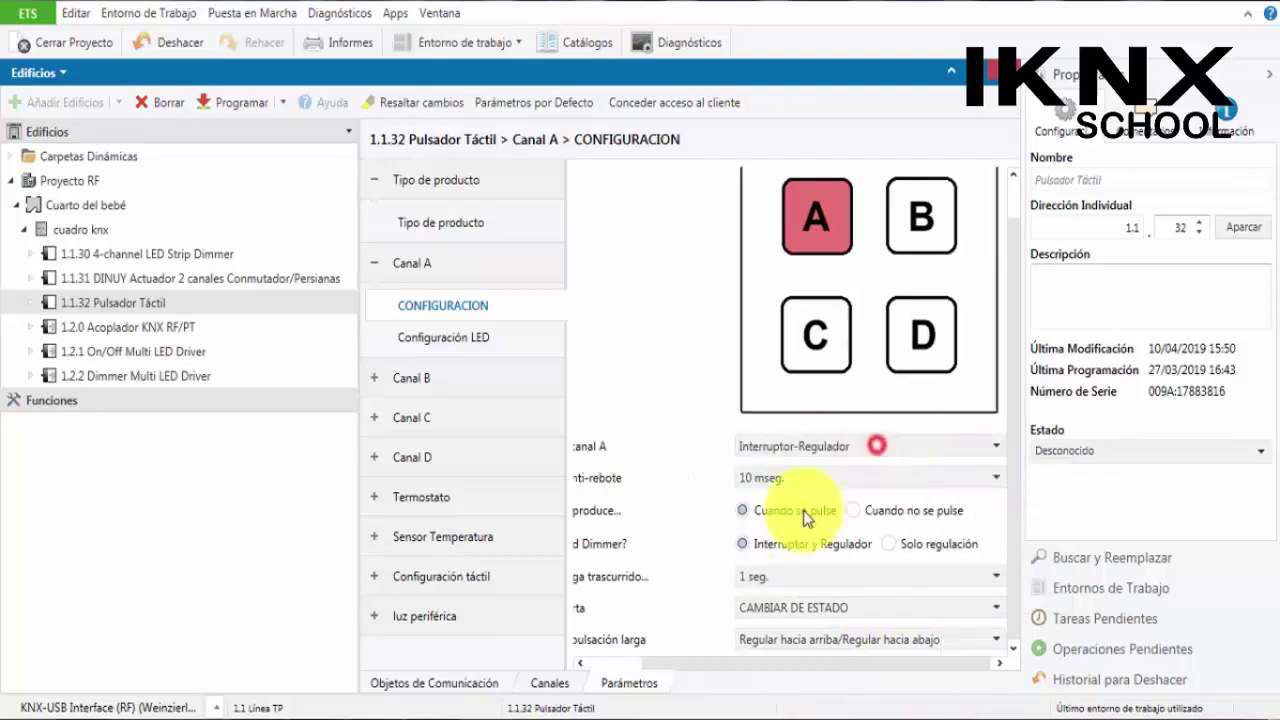
pyautogui.moveTo(773, 664); pyautogui.dragTo(757, 663)
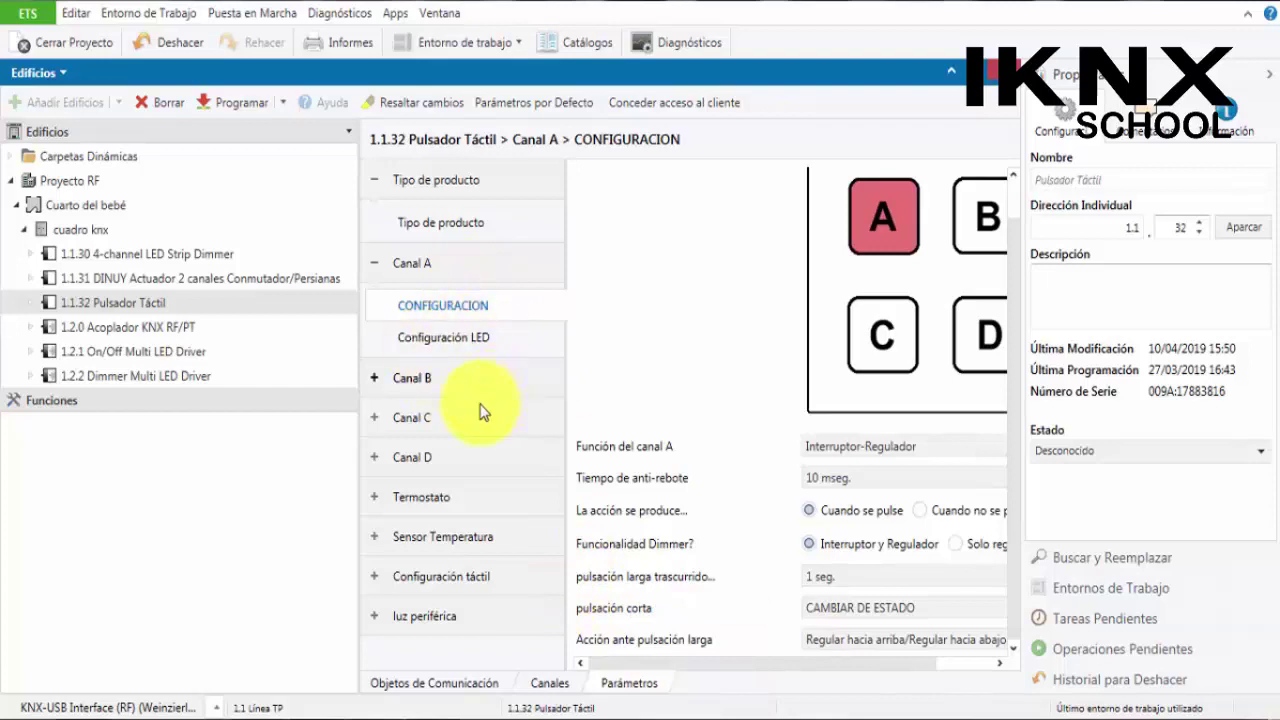
# Review the Canal A LED configuration, covering indicator control, brightness, red, green and blue percentages, and LED behaviour for the on and off states
pyautogui.click(443, 336)
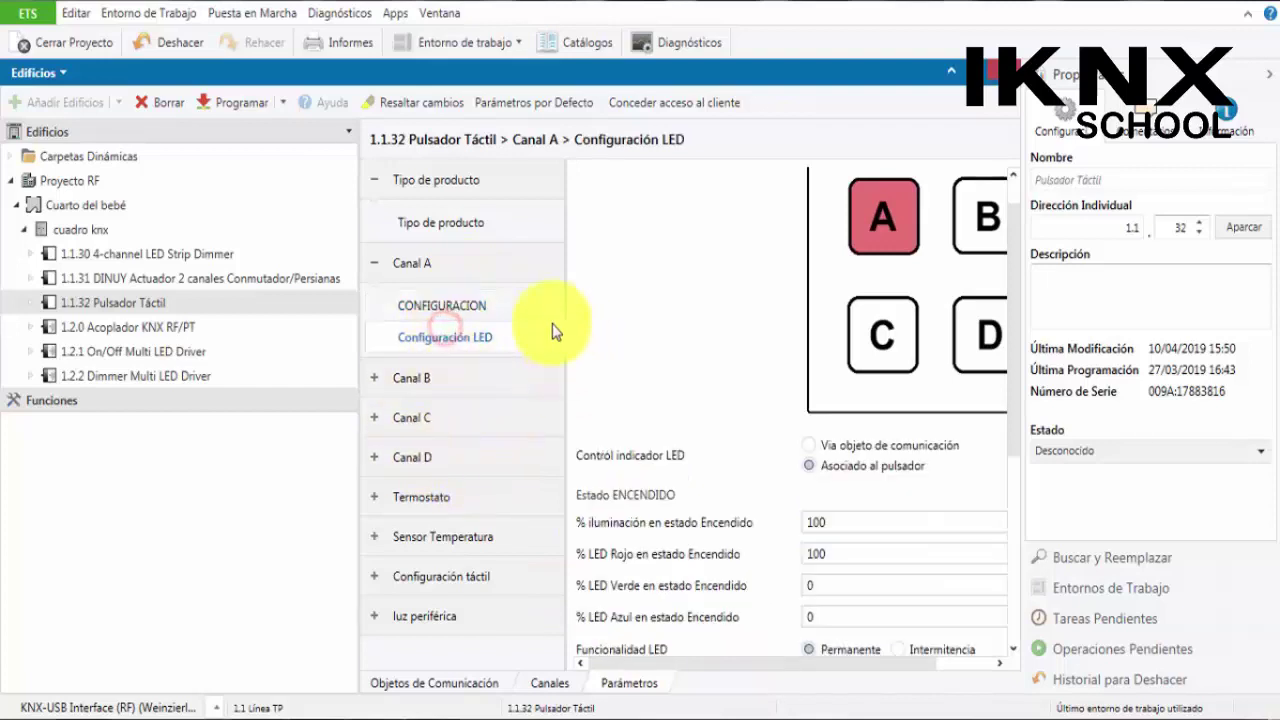
pyautogui.scroll(-2, 727, 580)
pyautogui.scroll(-1, 725, 590)
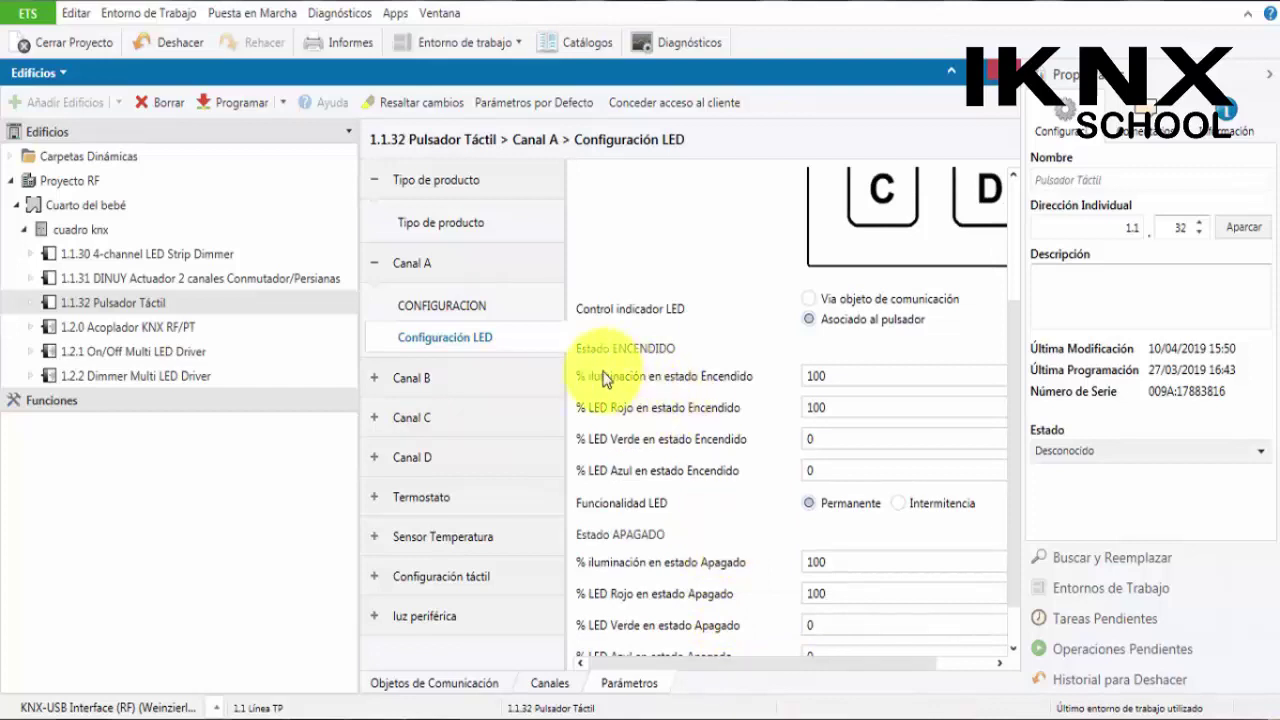
pyautogui.moveTo(579, 378)
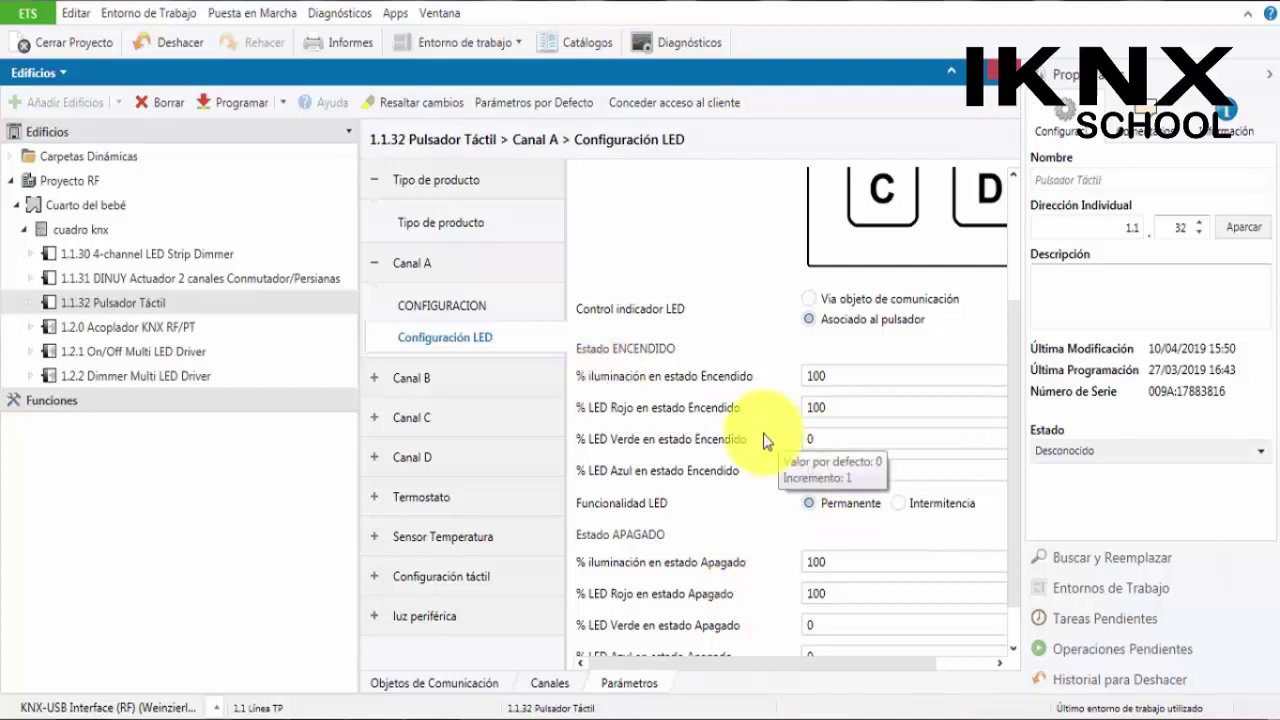
pyautogui.moveTo(697, 663); pyautogui.dragTo(866, 665)
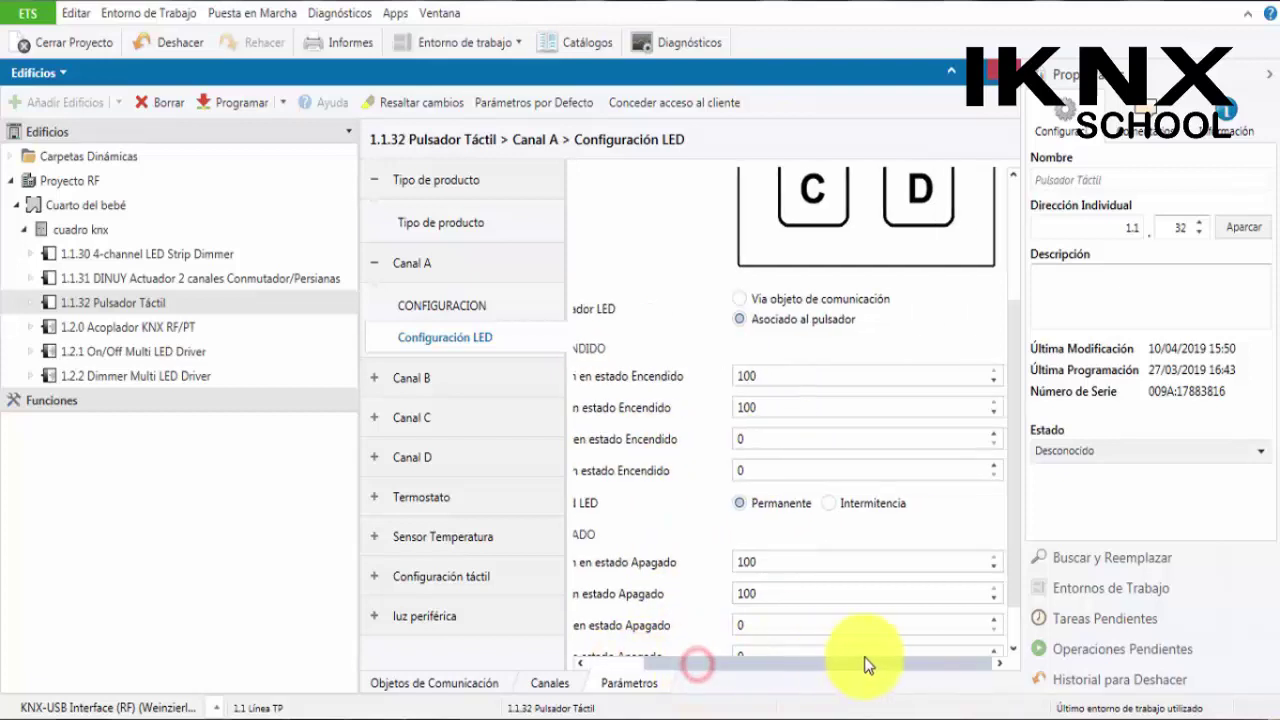
pyautogui.moveTo(682, 662); pyautogui.dragTo(622, 662)
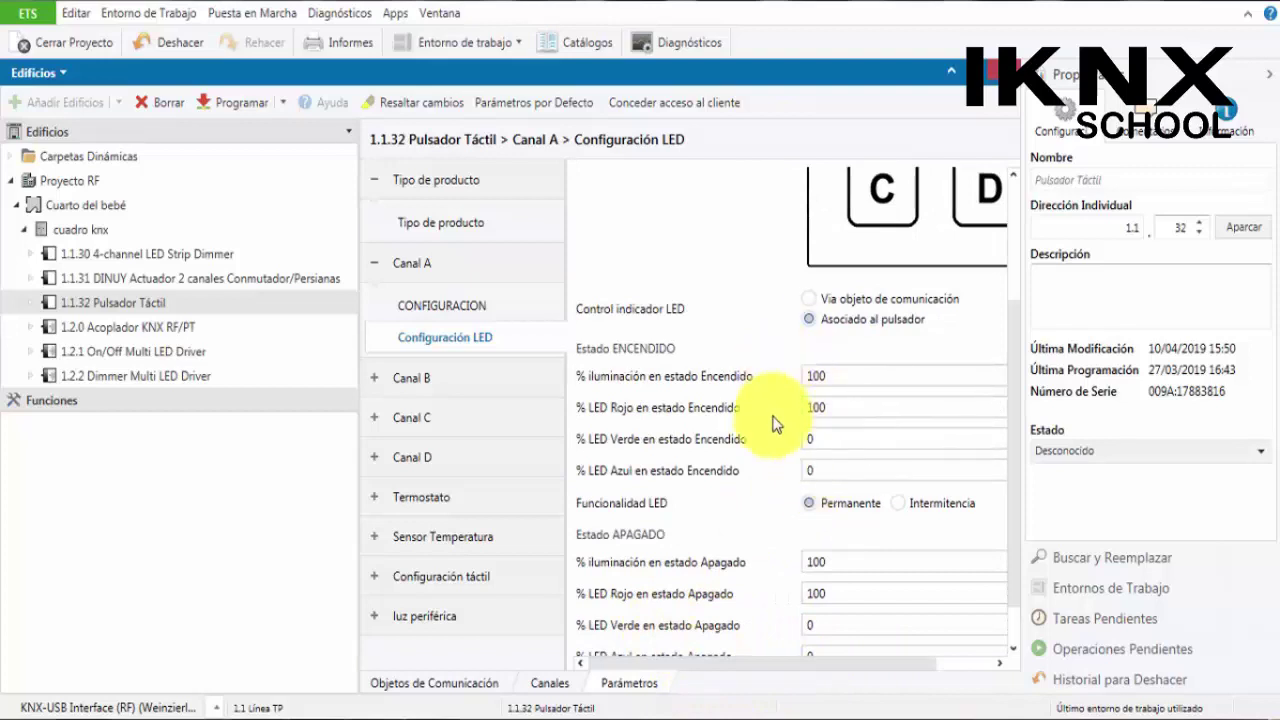
pyautogui.scroll(-1, 771, 385)
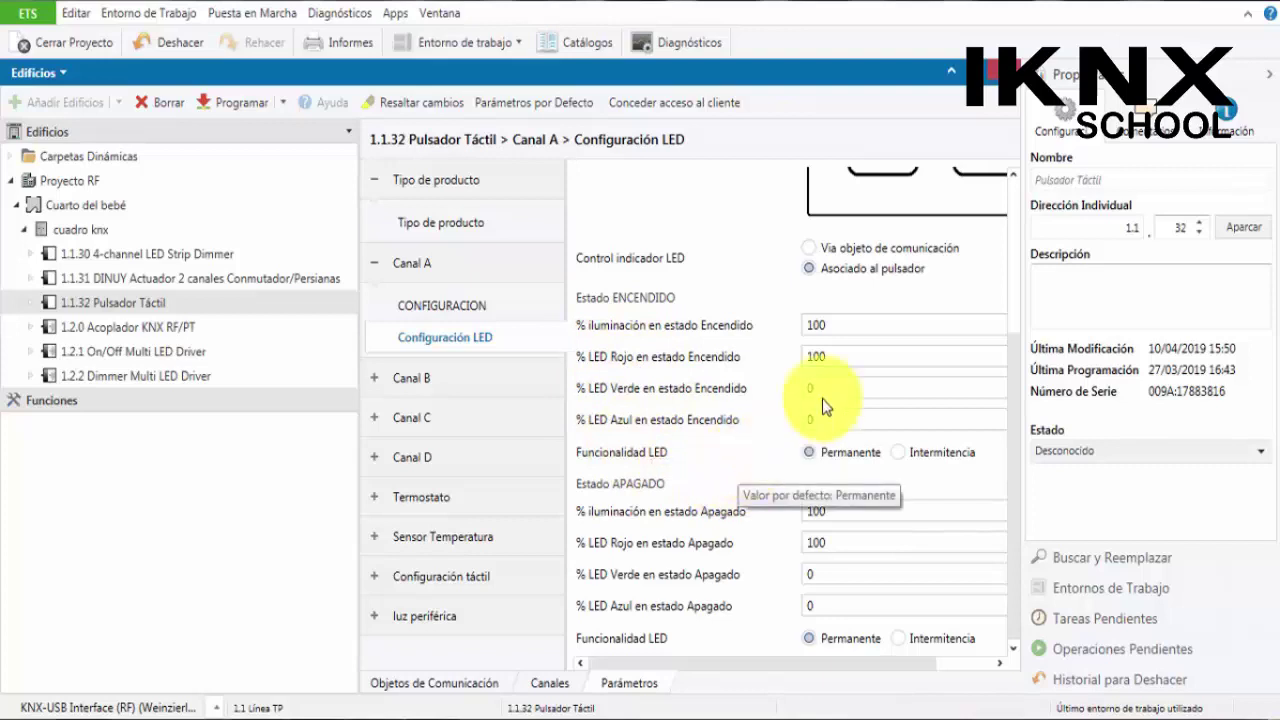
pyautogui.doubleClick(845, 358)
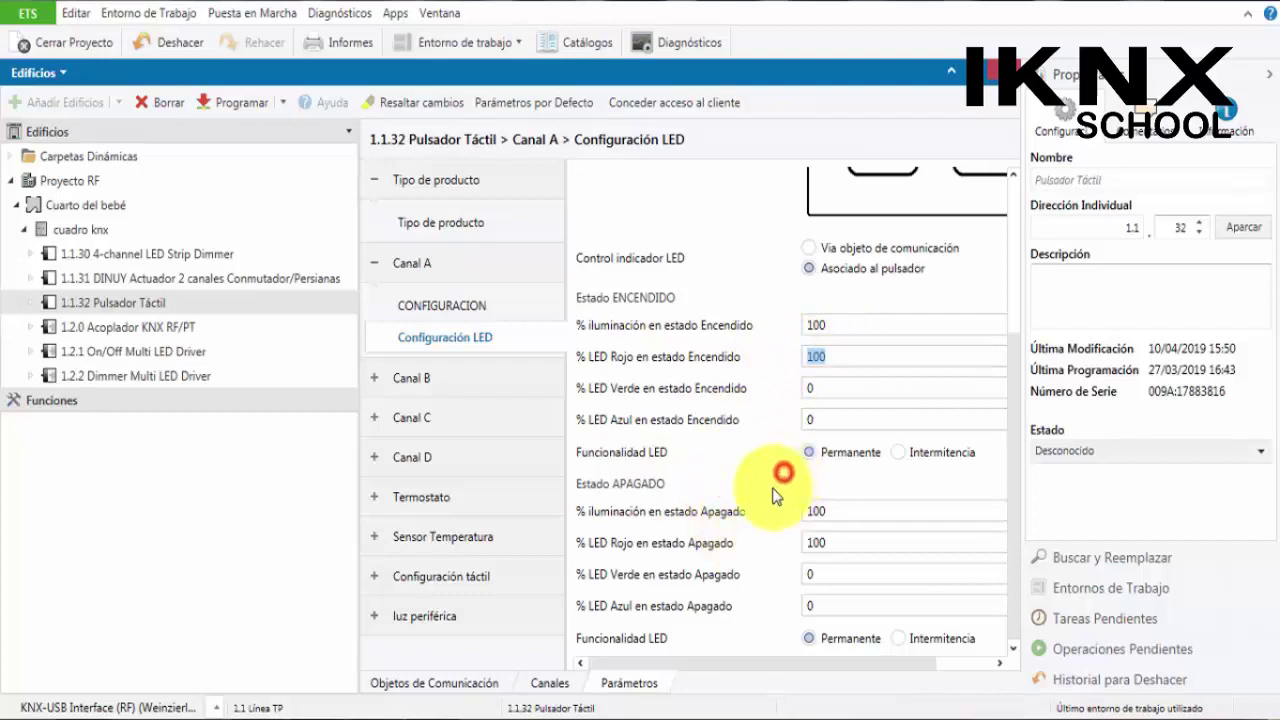
pyautogui.click(783, 338)
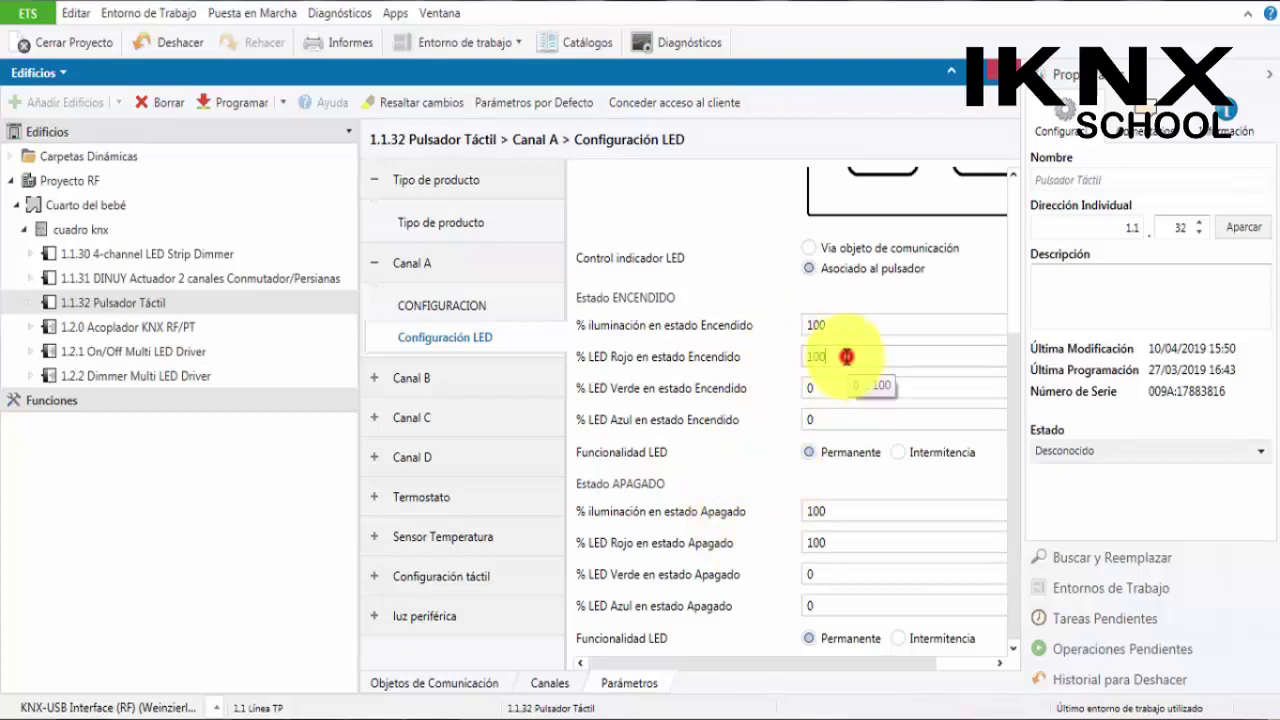
pyautogui.click(838, 357)
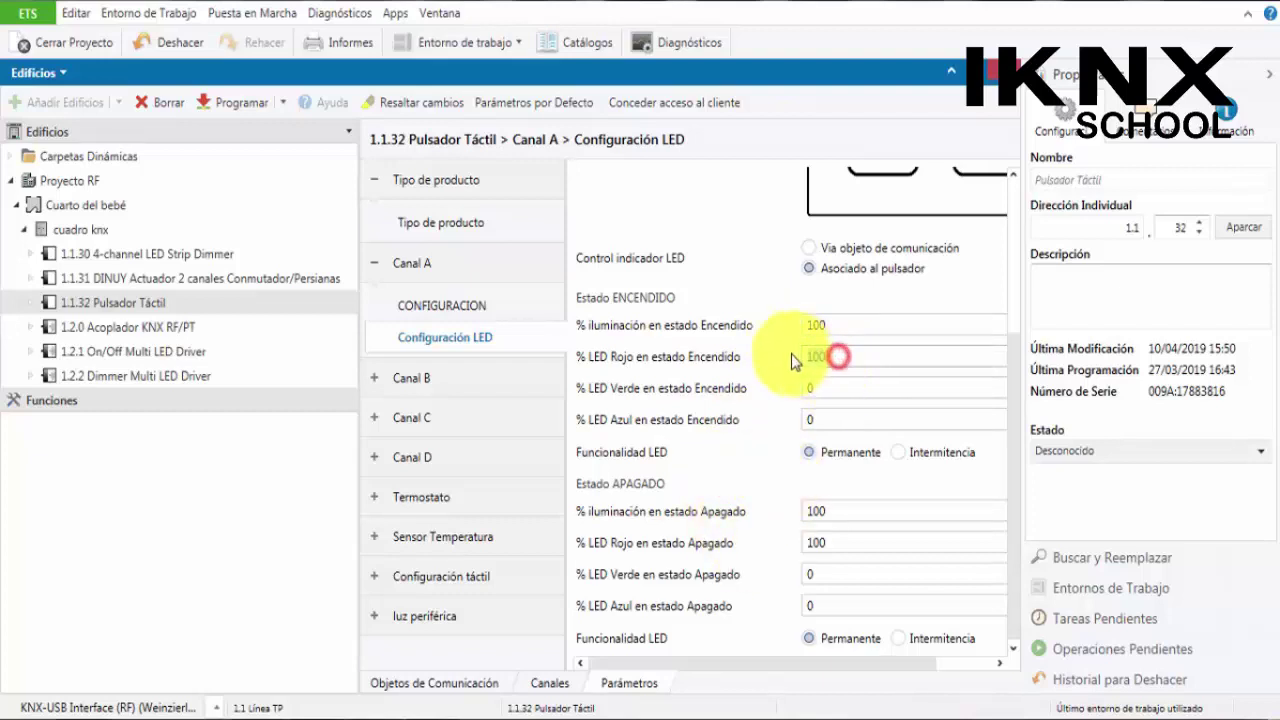
pyautogui.click(851, 421)
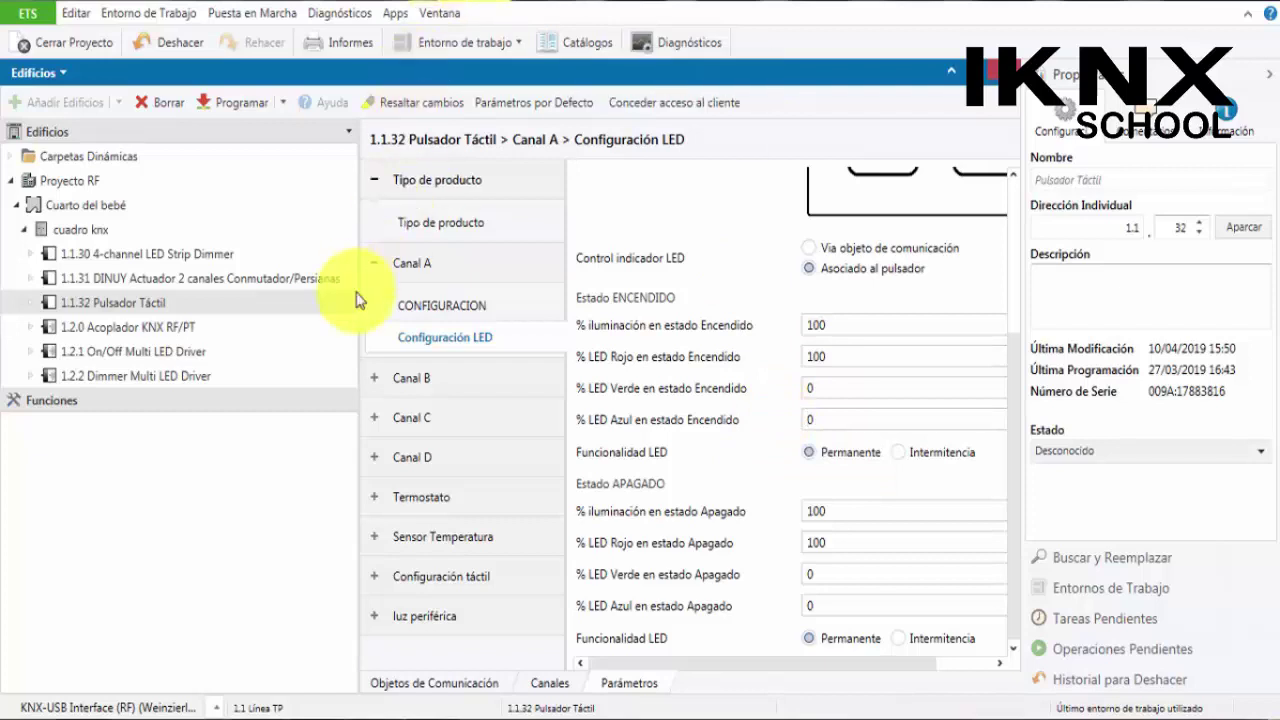
# Review the Pulsador Táctil's thermostat parameters, including the mode options, the cooling setpoint values and the cooling regulation mode
pyautogui.click(437, 503)
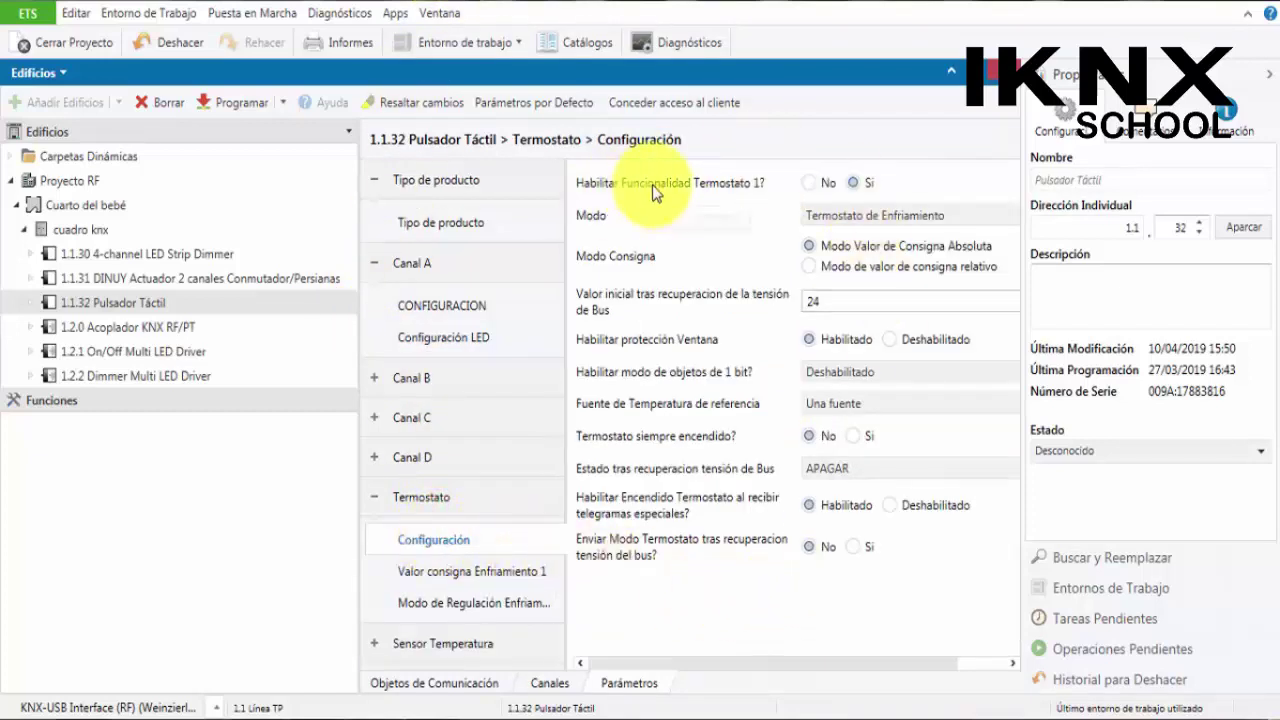
pyautogui.click(914, 214)
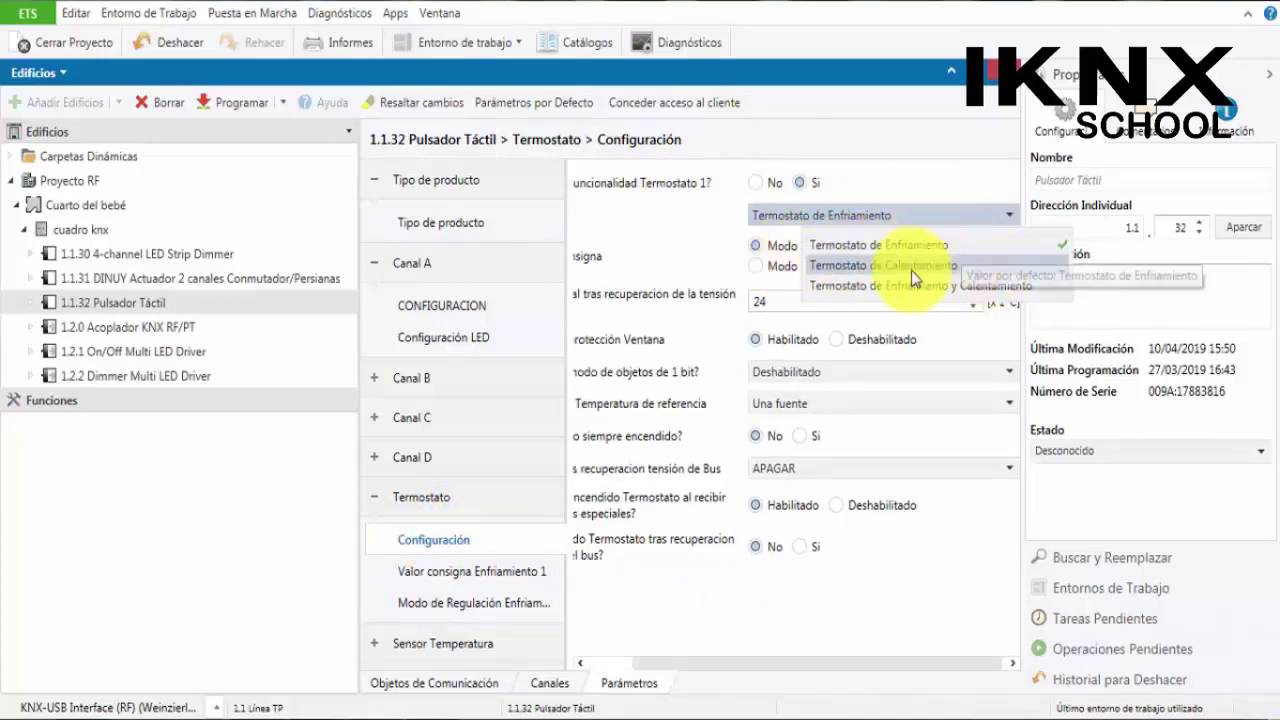
pyautogui.click(860, 215)
pyautogui.moveTo(794, 663); pyautogui.dragTo(709, 663)
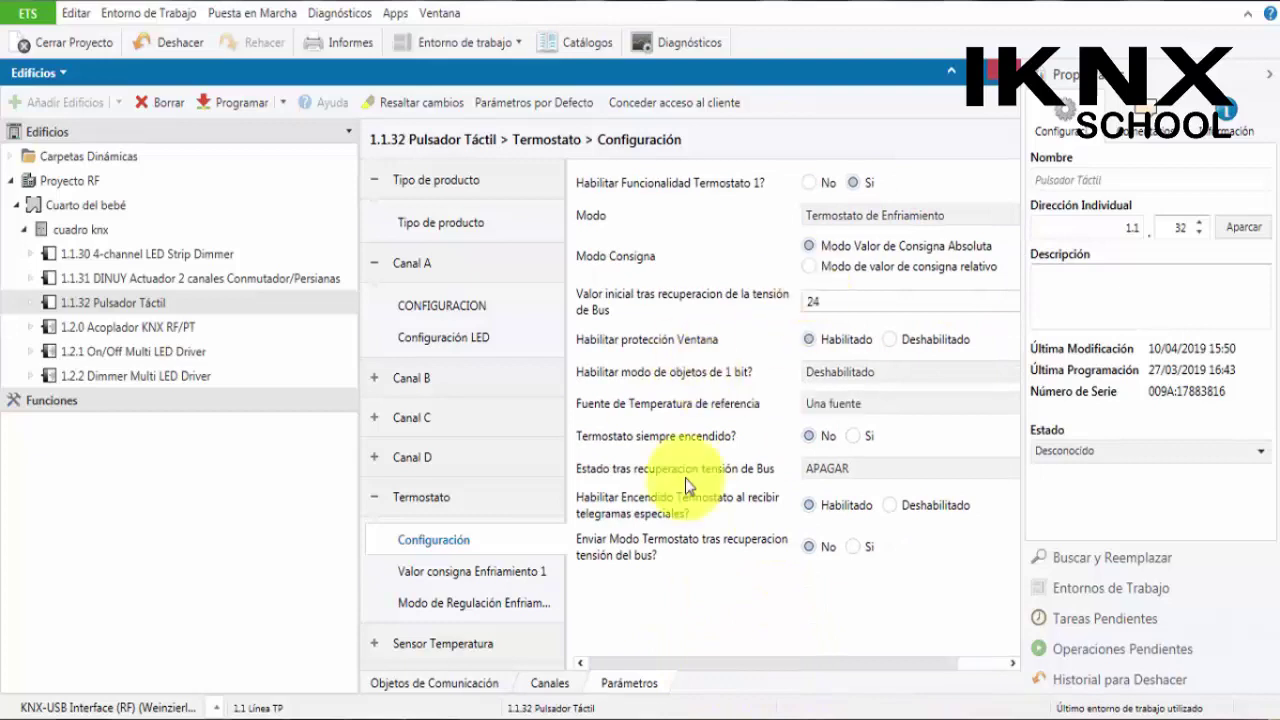
pyautogui.click(482, 571)
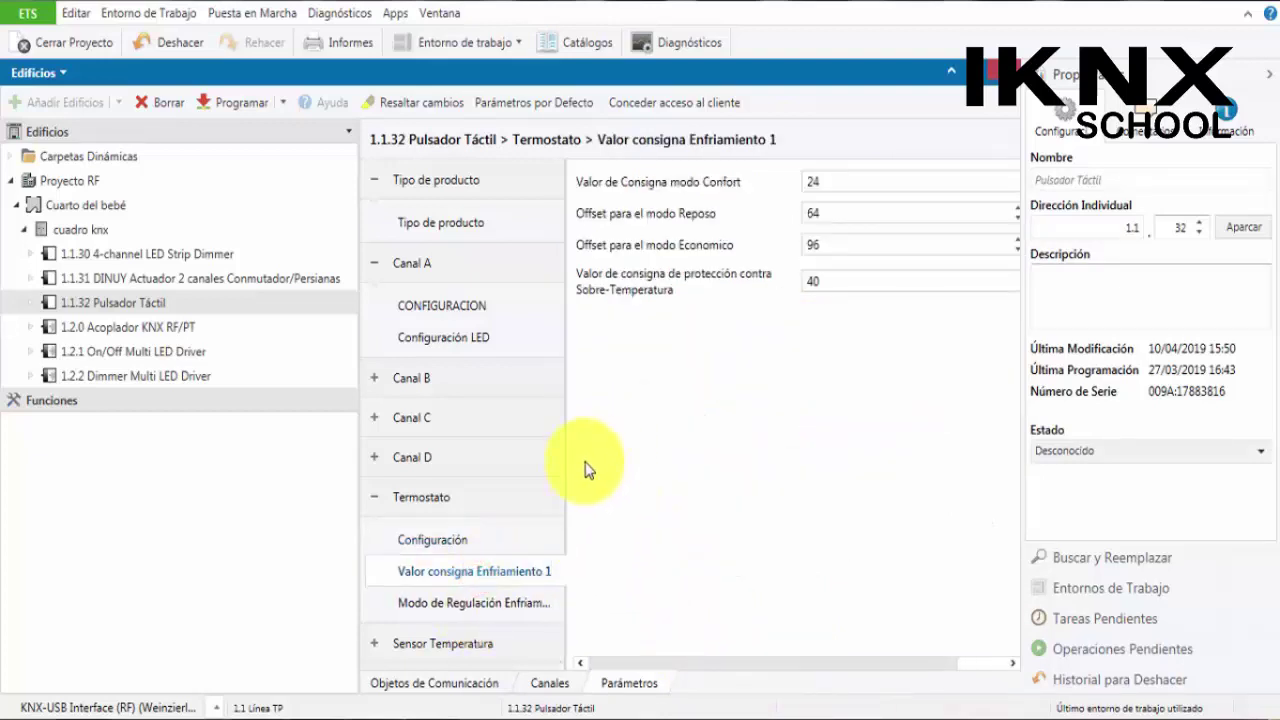
pyautogui.click(465, 606)
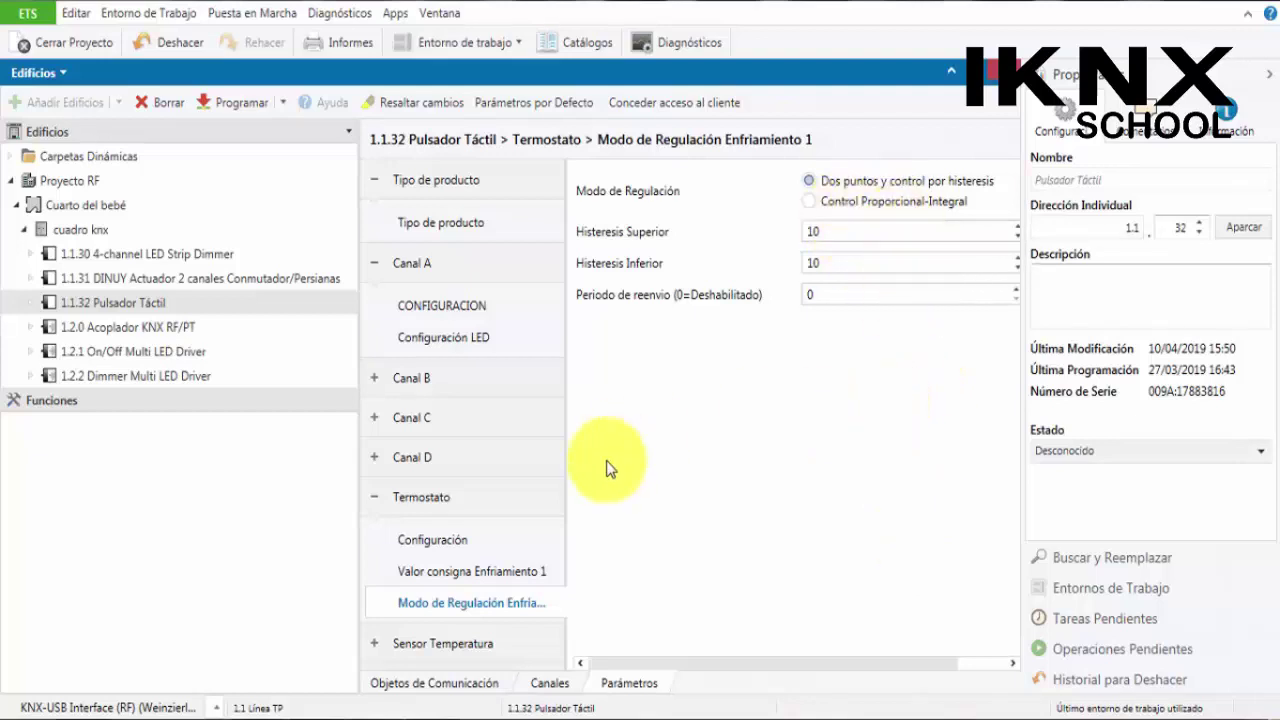
# Review the Pulsador Táctil's temperature sensor, touch sensitivity and peripheral light configurations
pyautogui.moveTo(557, 523); pyautogui.dragTo(549, 637)
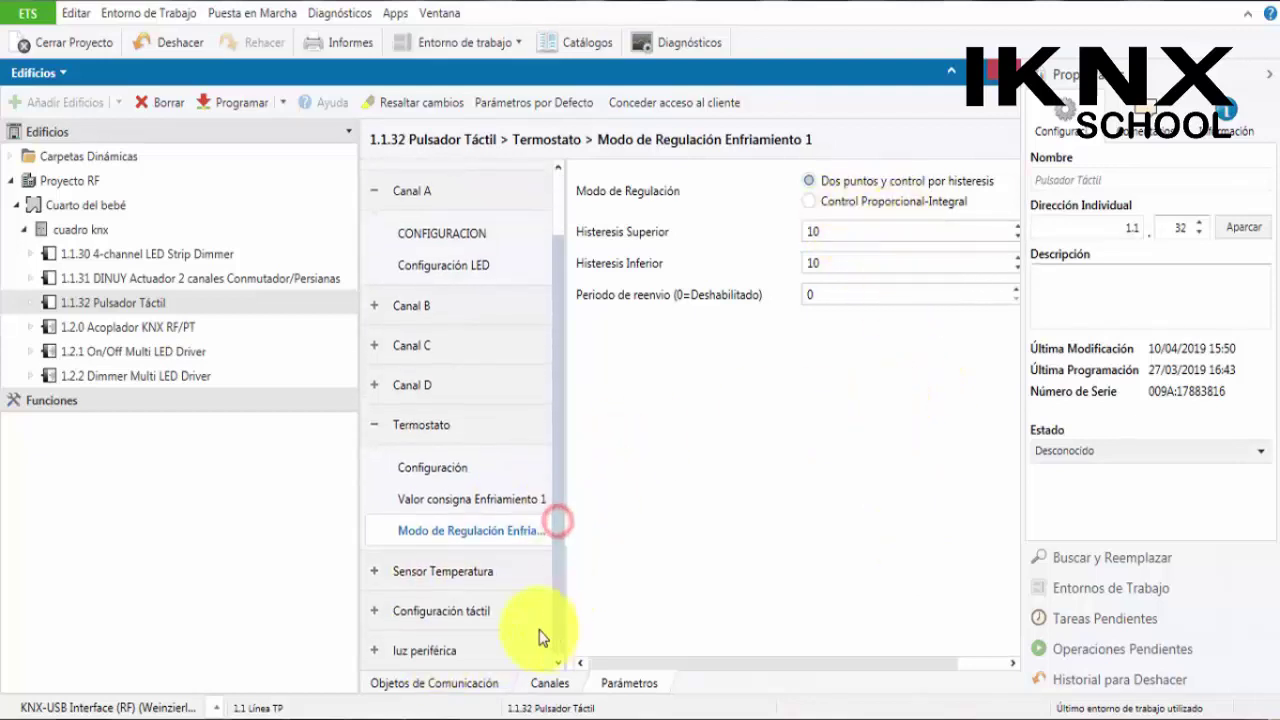
pyautogui.click(455, 572)
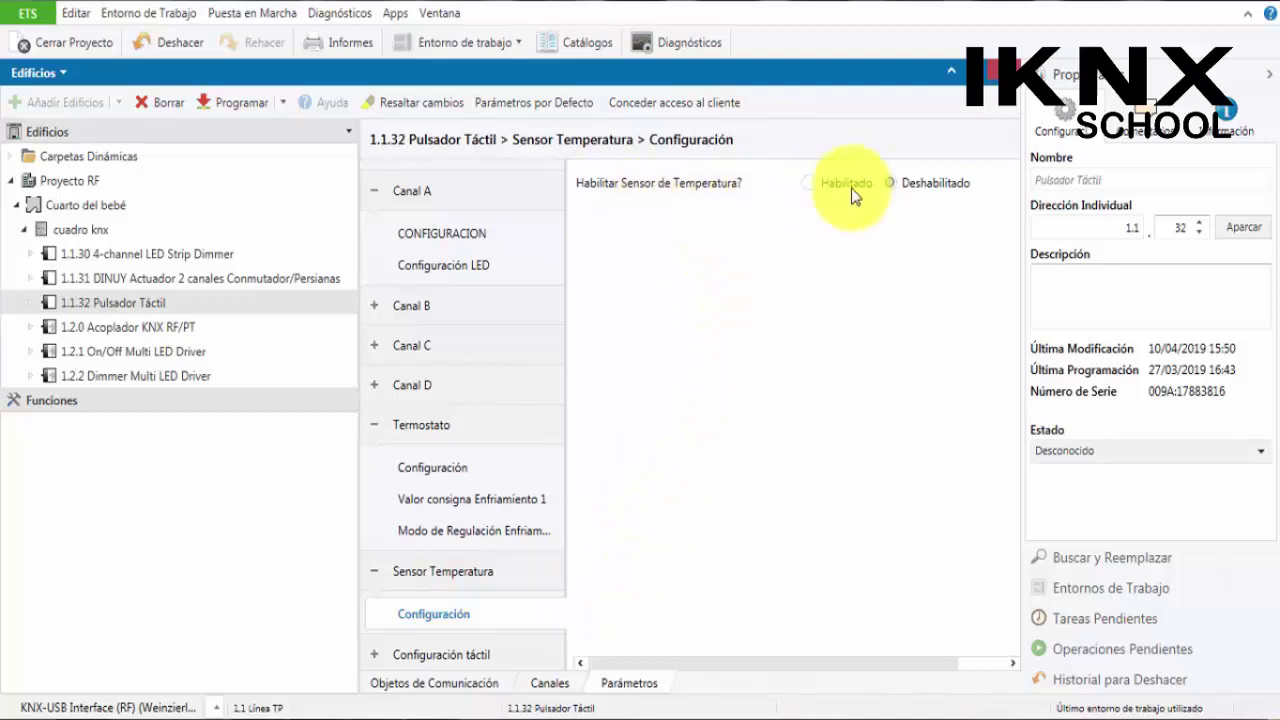
pyautogui.moveTo(556, 538); pyautogui.dragTo(550, 623)
pyautogui.click(489, 610)
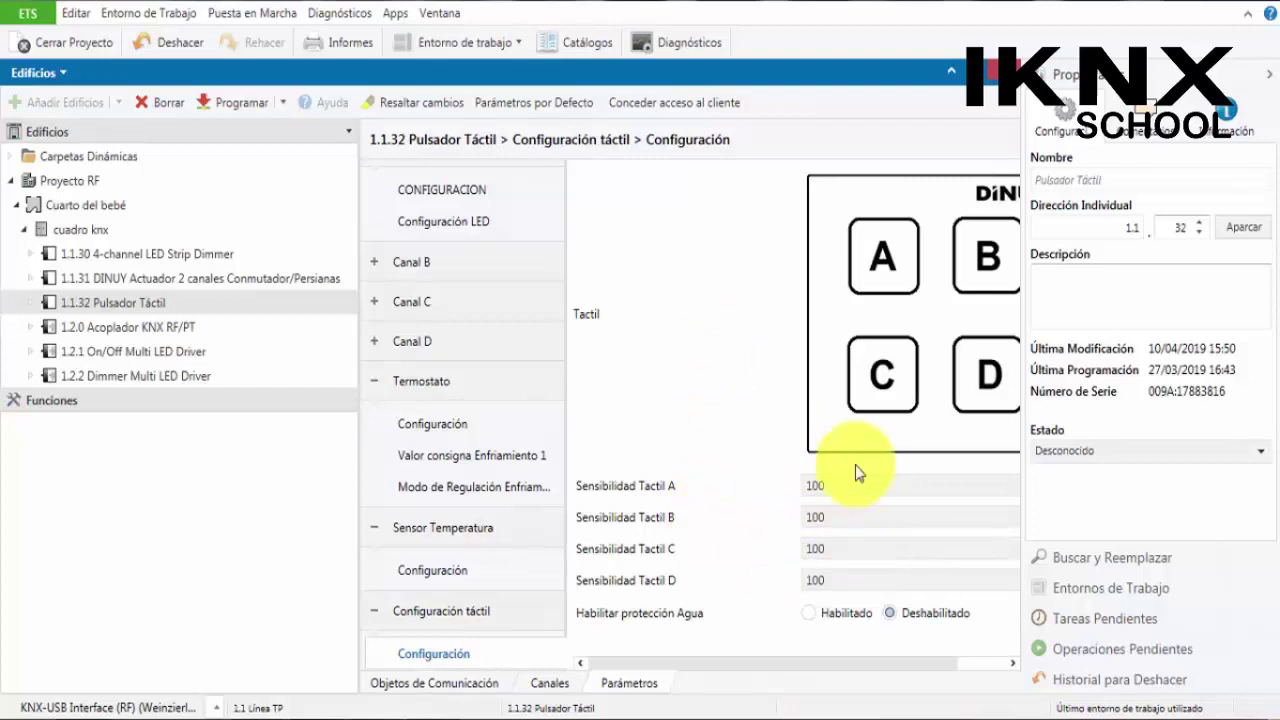
pyautogui.moveTo(560, 502); pyautogui.dragTo(555, 630)
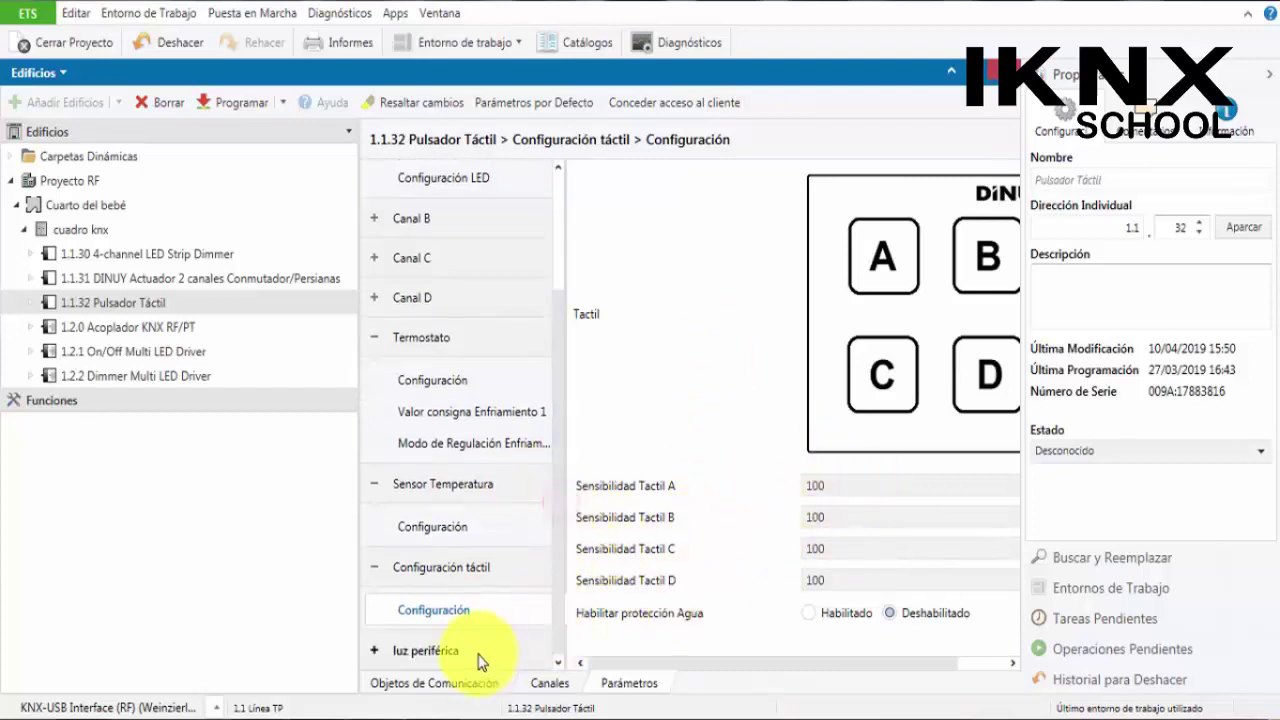
pyautogui.click(478, 652)
pyautogui.moveTo(551, 560); pyautogui.dragTo(555, 604)
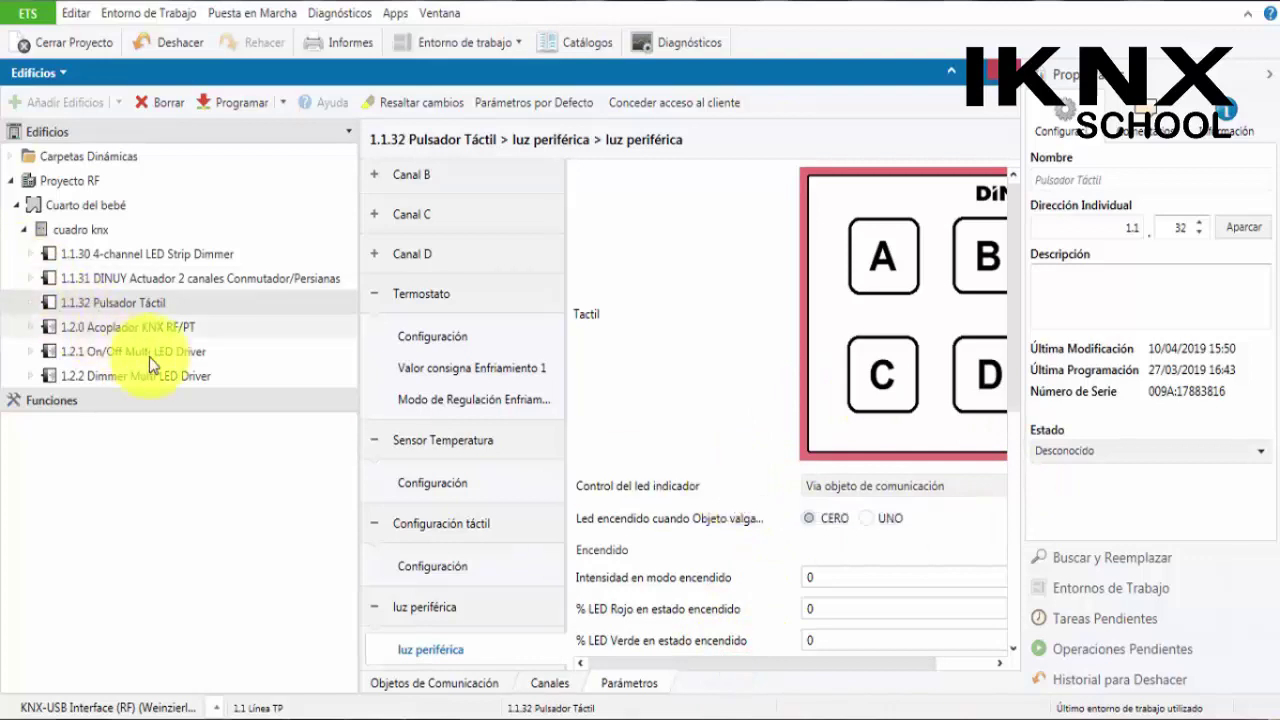
# Examine the description and connection diagram of device 1.2.0 Acoplador KNX RF/PT
pyautogui.click(162, 330)
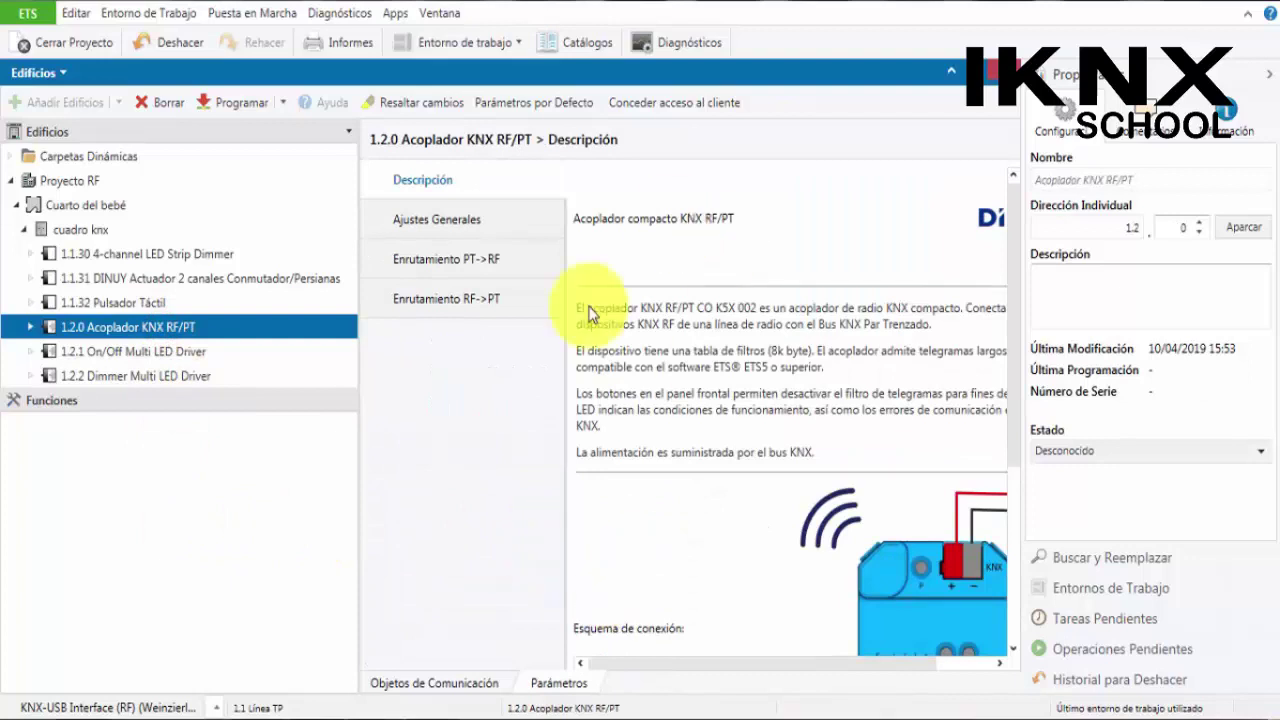
pyautogui.moveTo(645, 664); pyautogui.dragTo(715, 668)
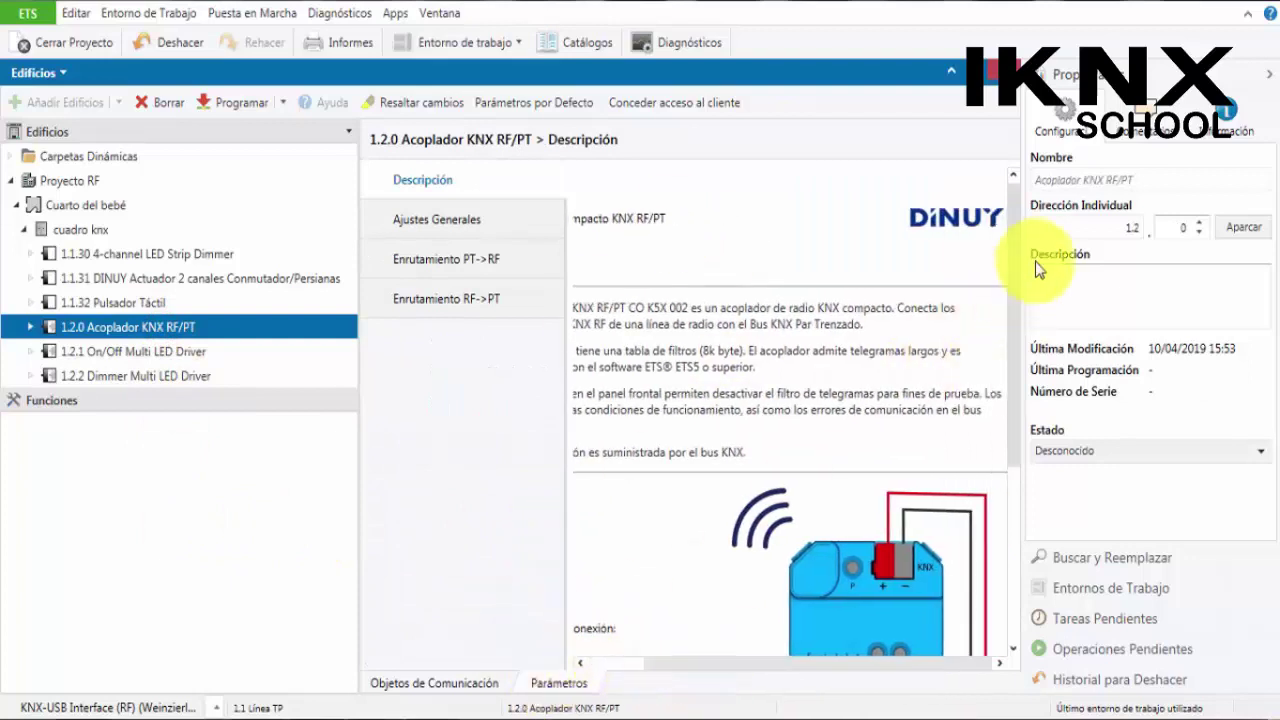
pyautogui.moveTo(1010, 262); pyautogui.dragTo(1014, 335)
pyautogui.moveTo(776, 662); pyautogui.dragTo(757, 666)
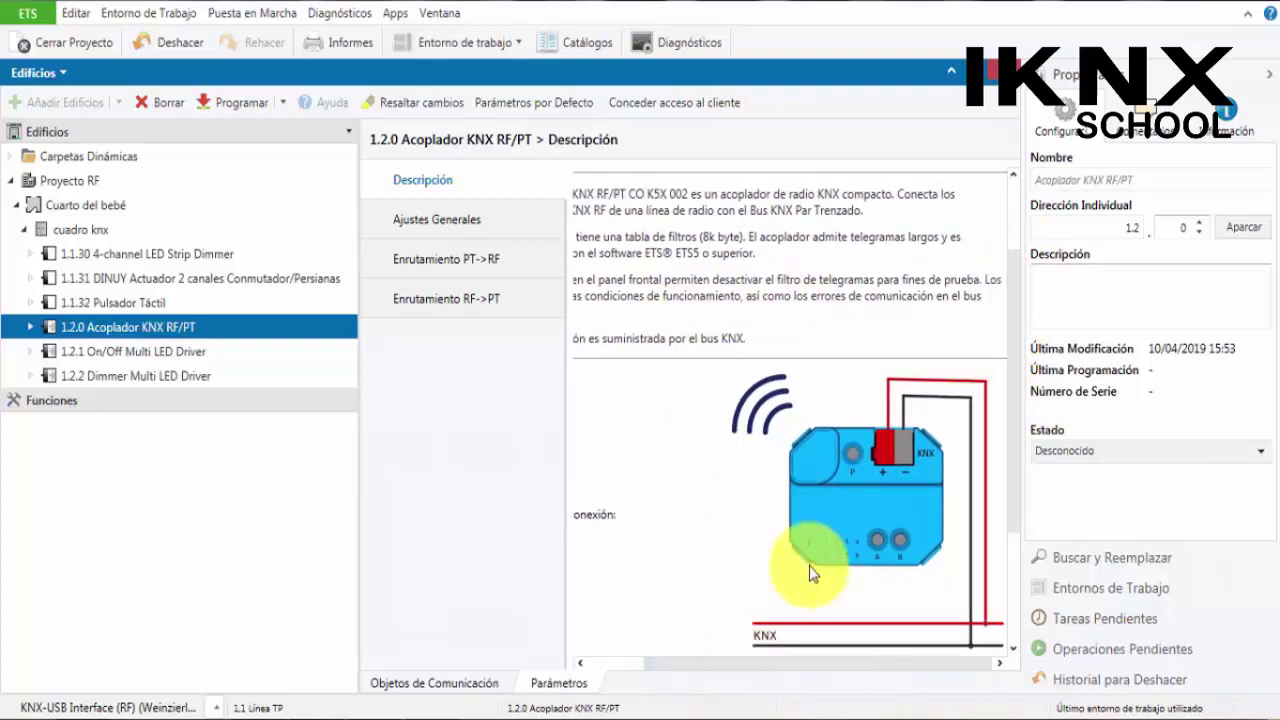
pyautogui.moveTo(1011, 345); pyautogui.dragTo(1014, 372)
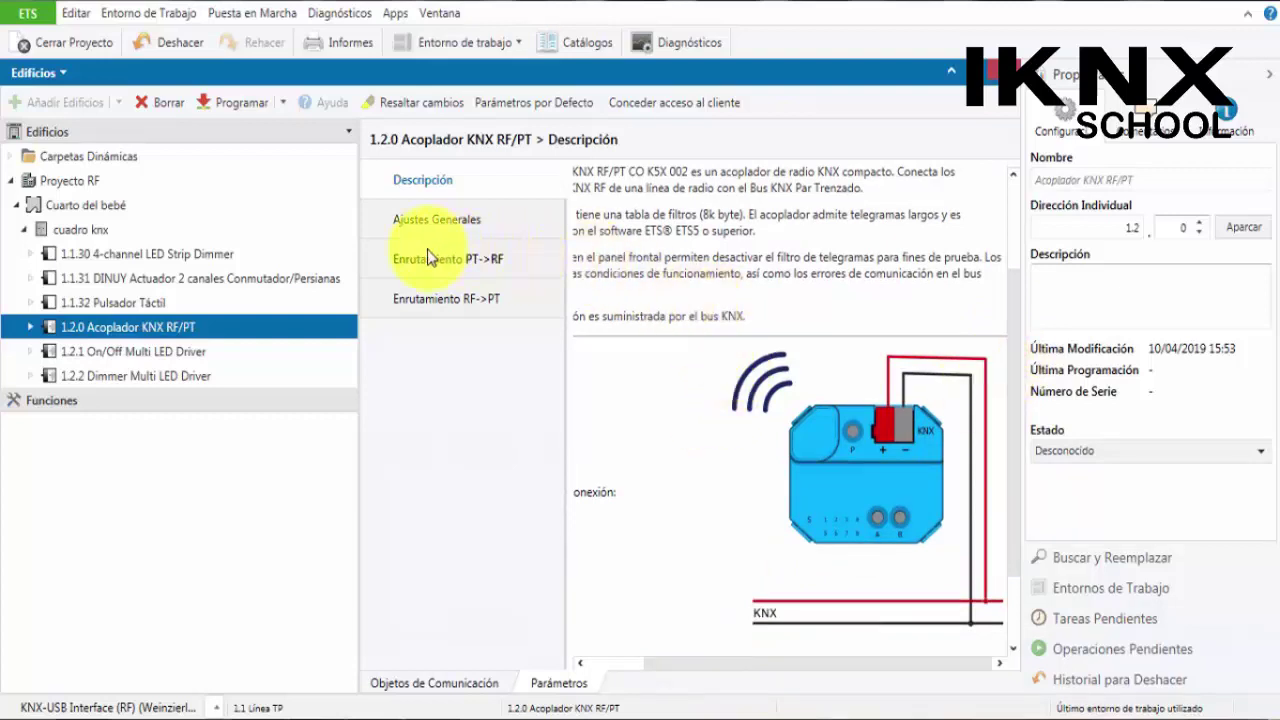
pyautogui.click(424, 218)
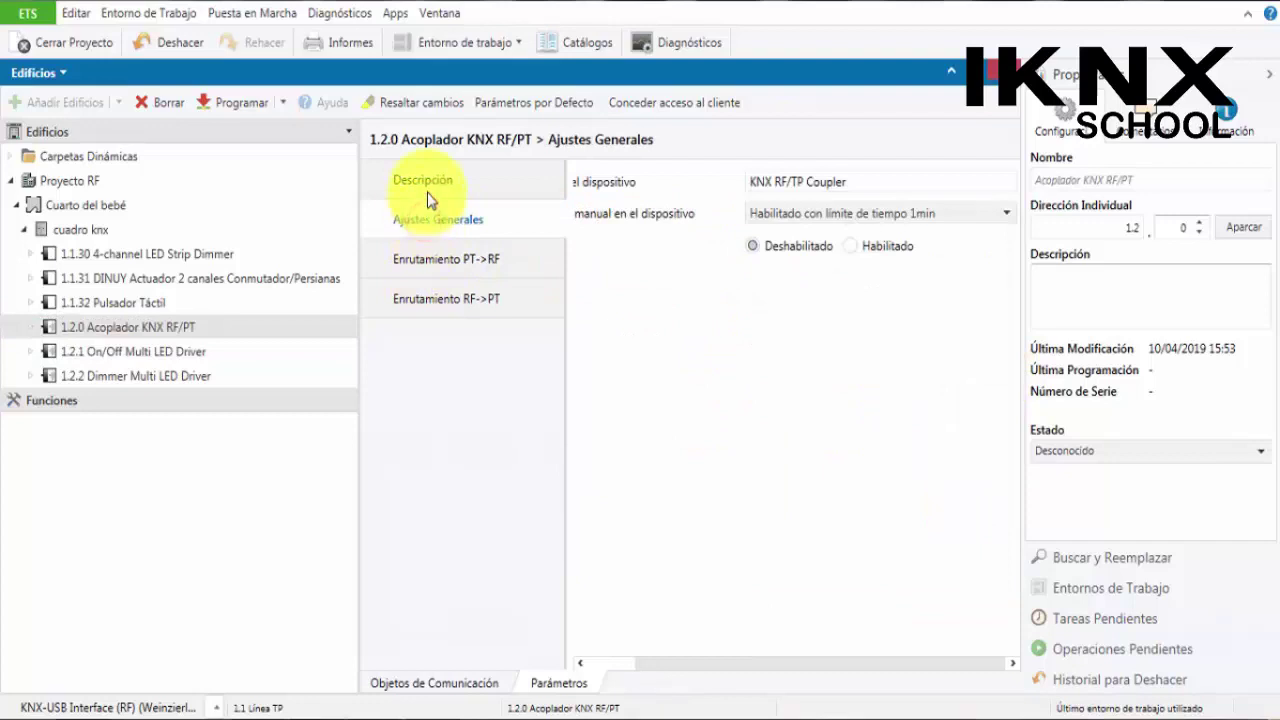
pyautogui.click(426, 180)
pyautogui.moveTo(730, 662); pyautogui.dragTo(688, 625)
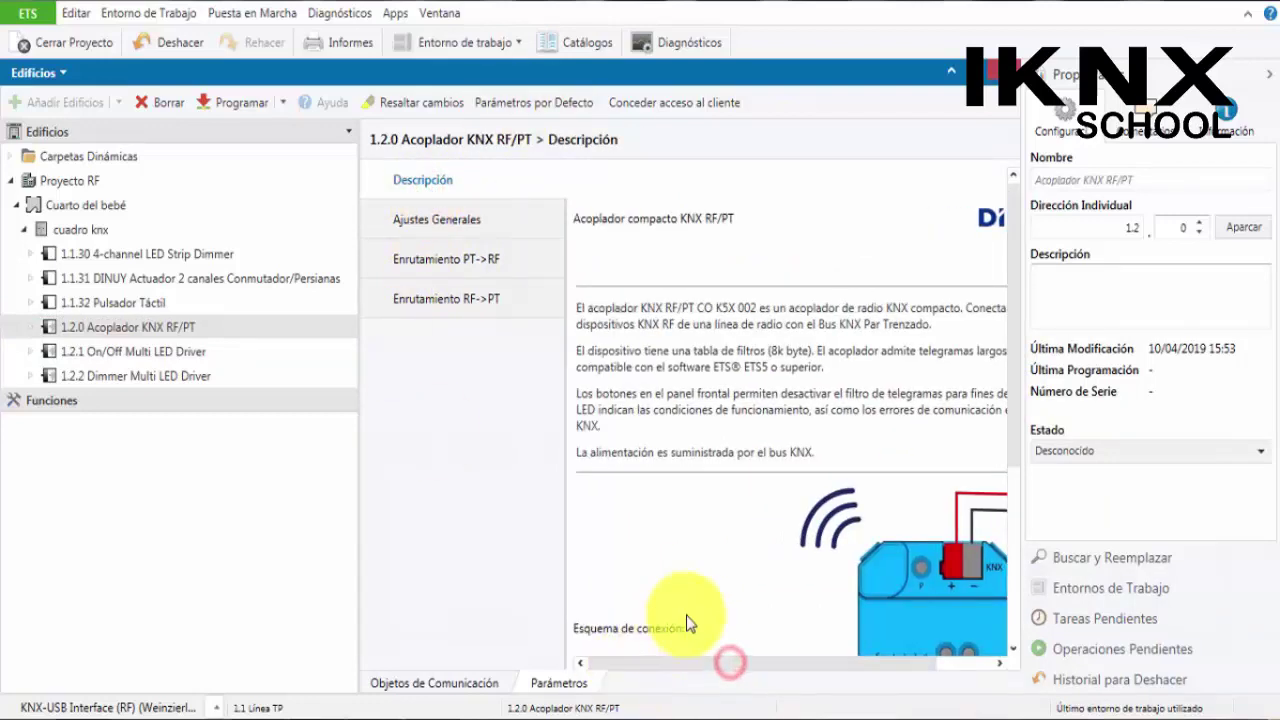
pyautogui.moveTo(1013, 330); pyautogui.dragTo(1008, 436)
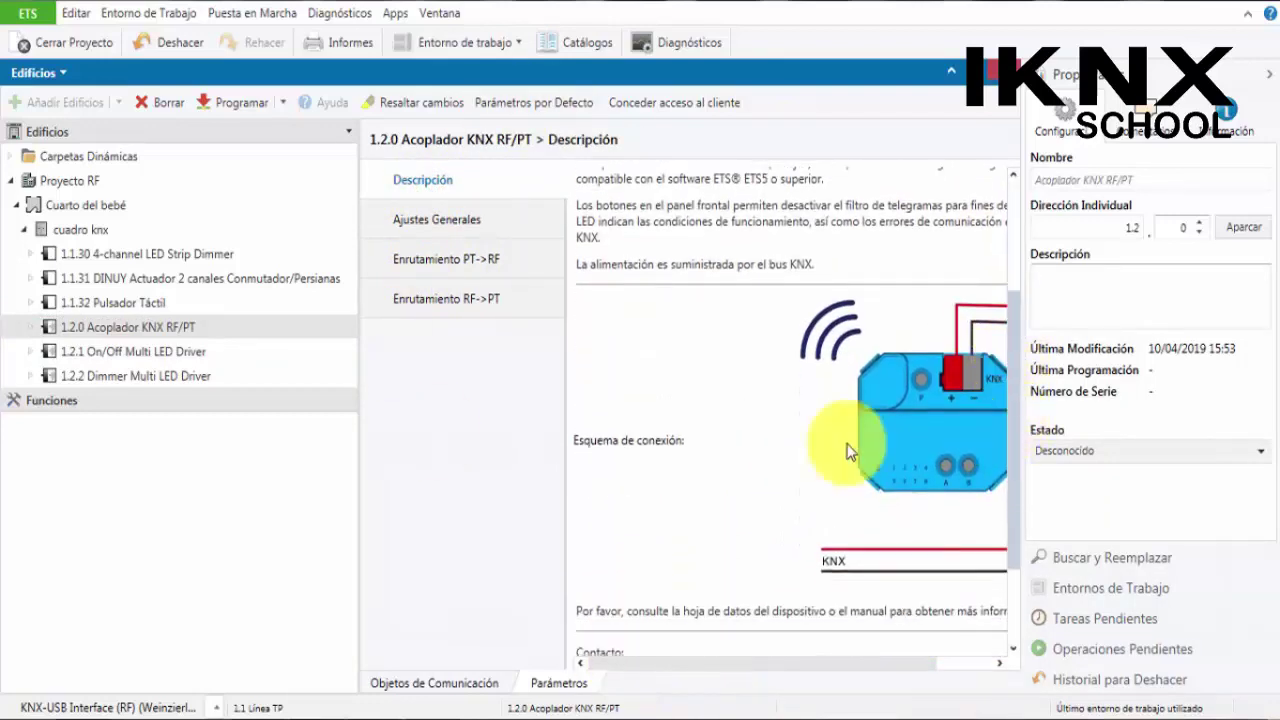
pyautogui.moveTo(757, 668); pyautogui.dragTo(882, 668)
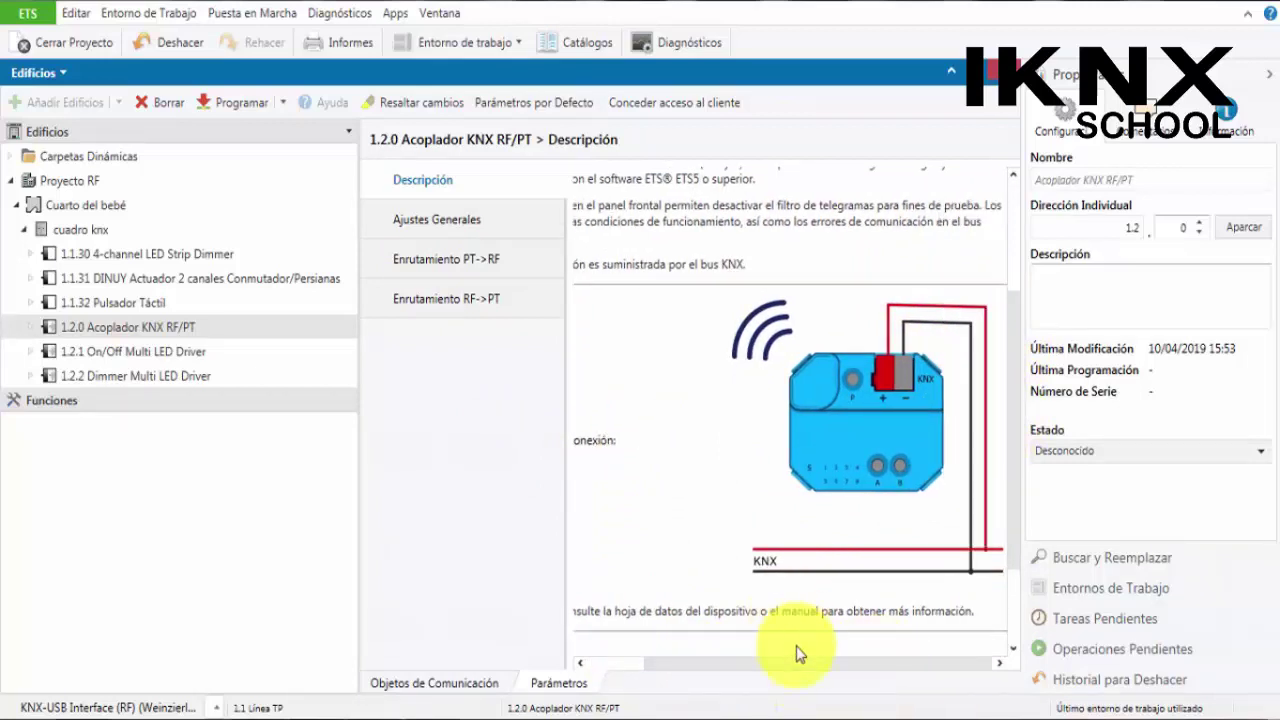
# Review the coupler's general settings, including the manual operation time limit options, and its PT->RF and RF->PT routing parameters
pyautogui.click(455, 222)
pyautogui.moveTo(736, 662); pyautogui.dragTo(600, 662)
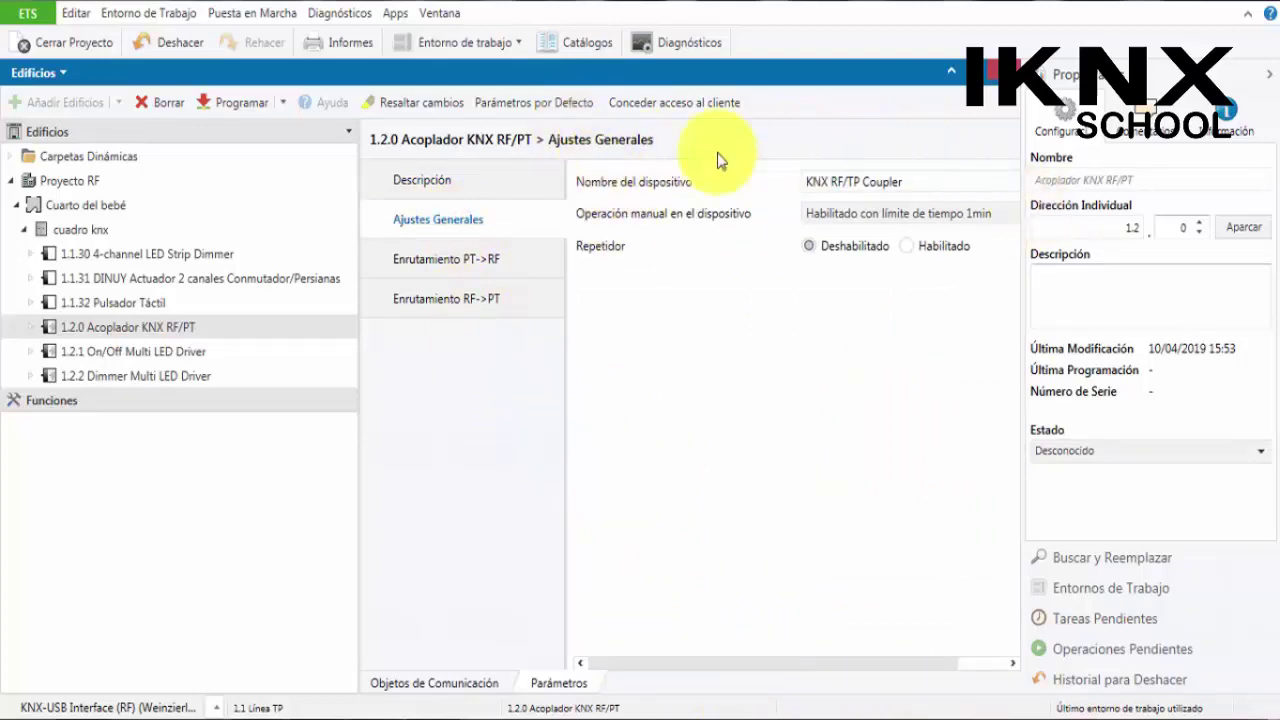
pyautogui.click(865, 215)
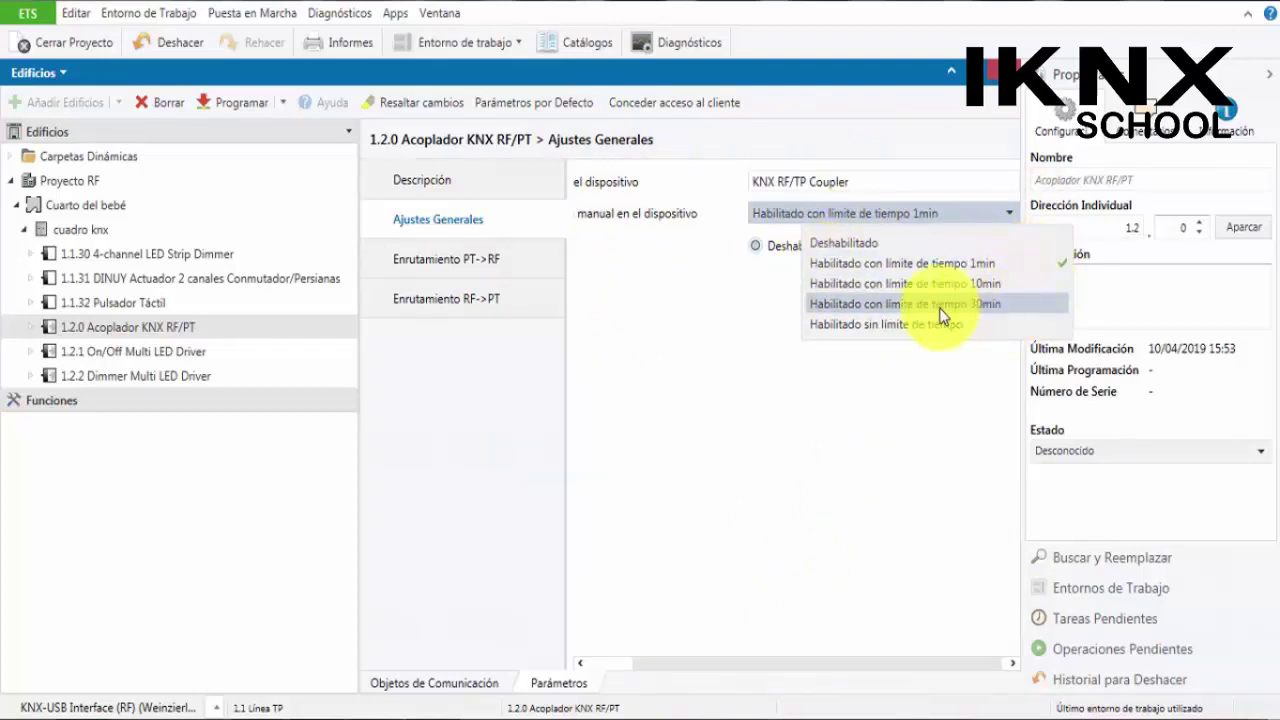
pyautogui.click(634, 553)
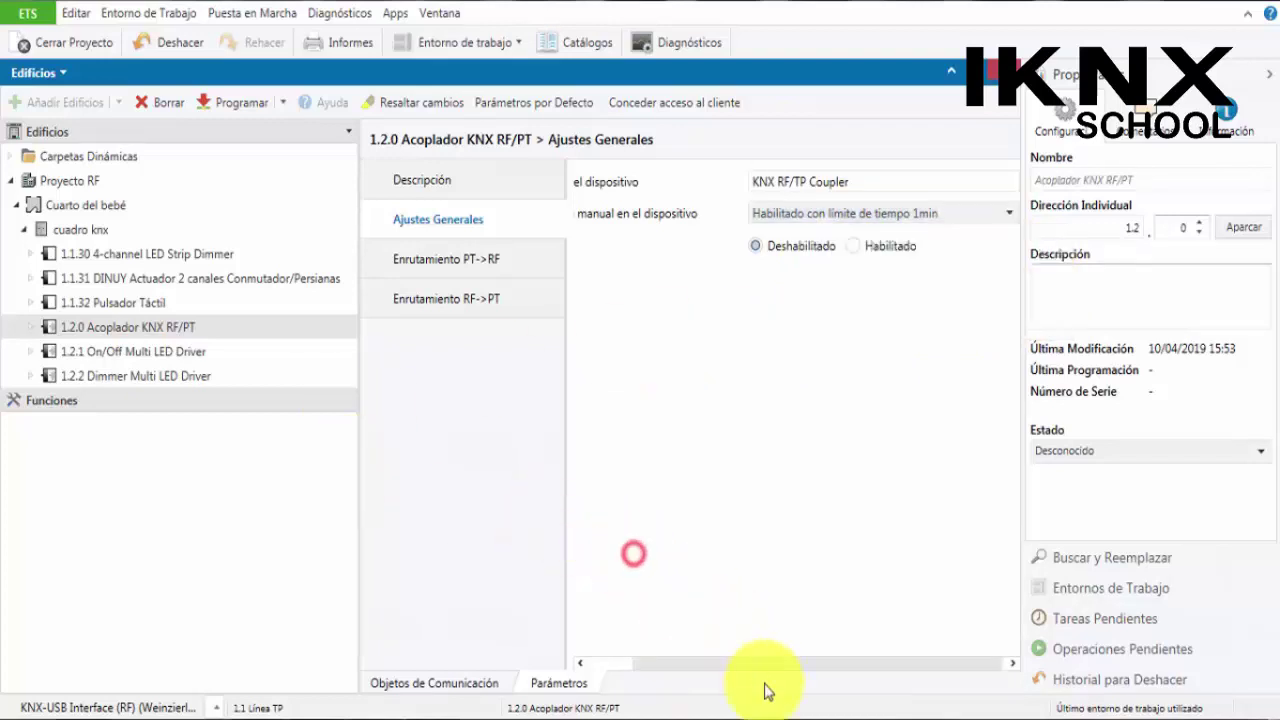
pyautogui.moveTo(760, 666); pyautogui.dragTo(658, 655)
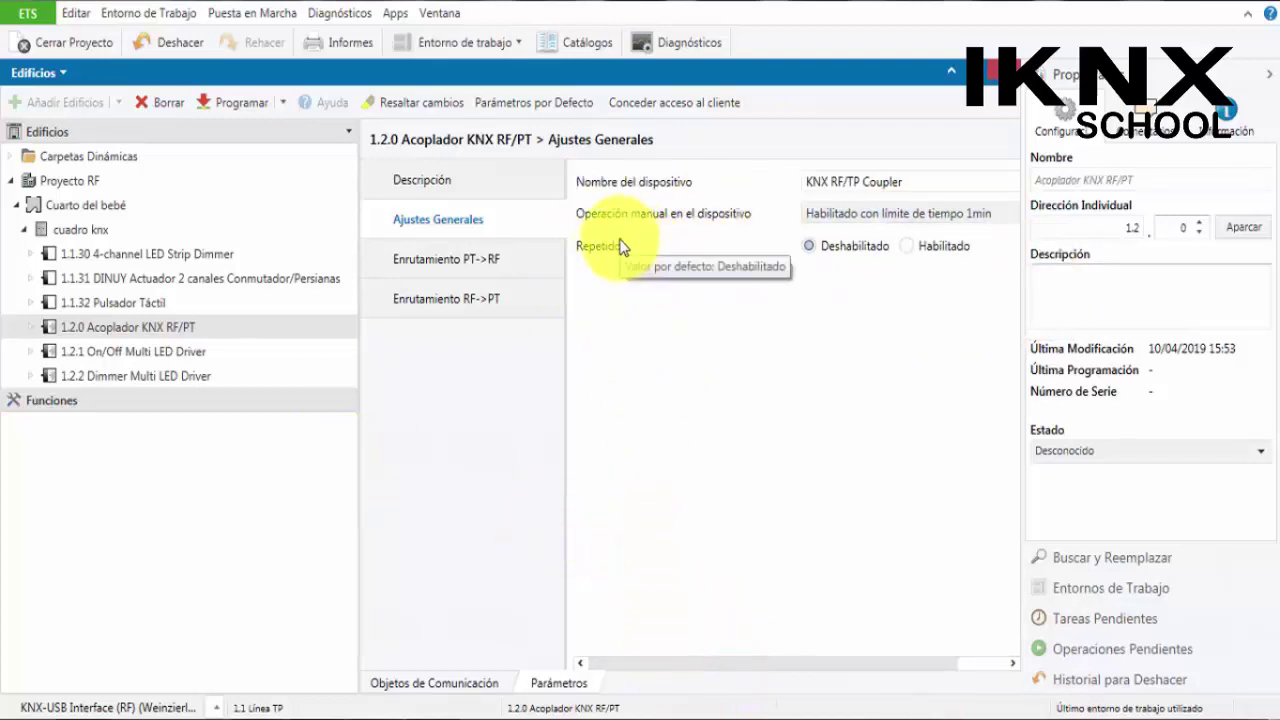
pyautogui.click(475, 266)
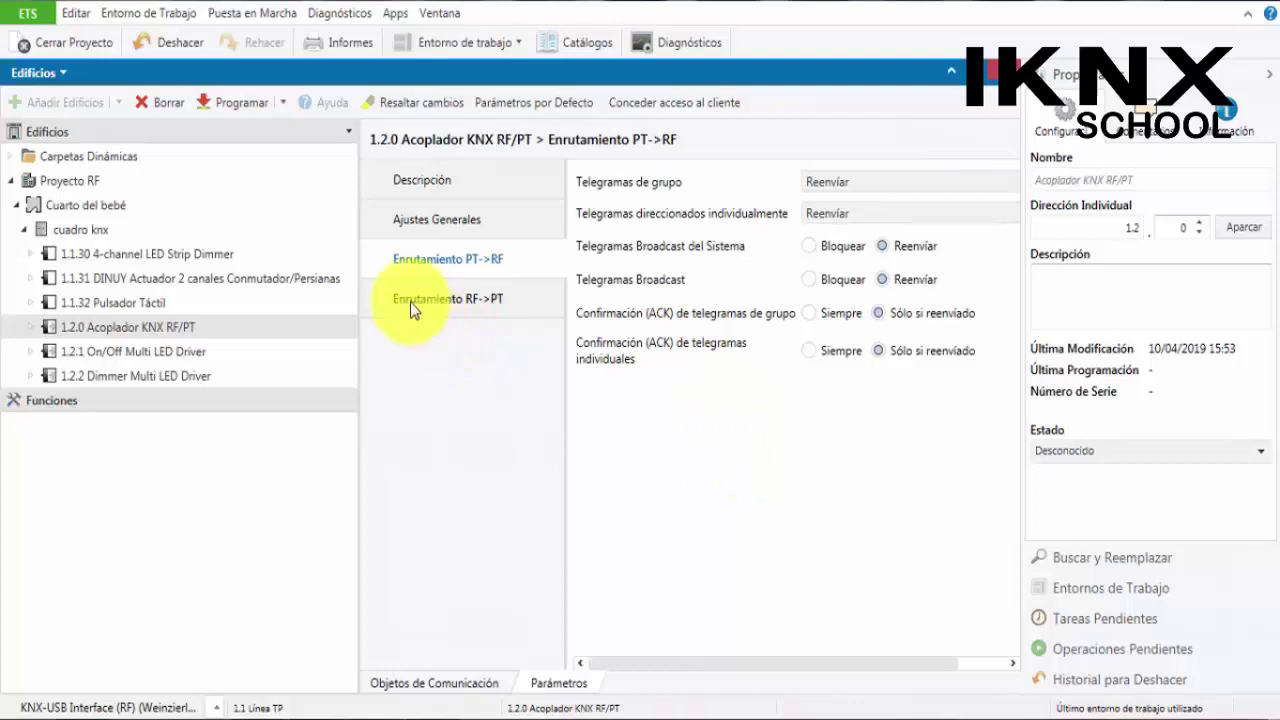
pyautogui.click(444, 302)
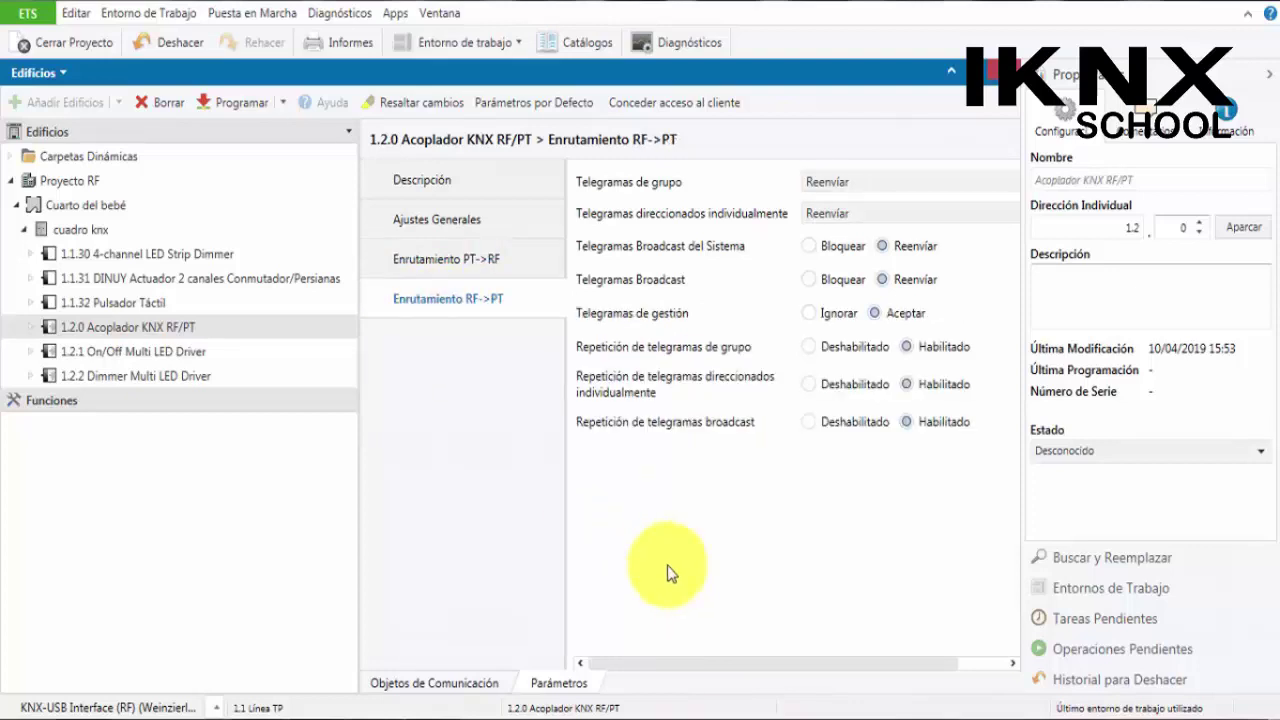
# Review the functional parameters of device 1.2.1 On/Off Multi LED Driver, including the available Tipo de Regulador options
pyautogui.click(149, 353)
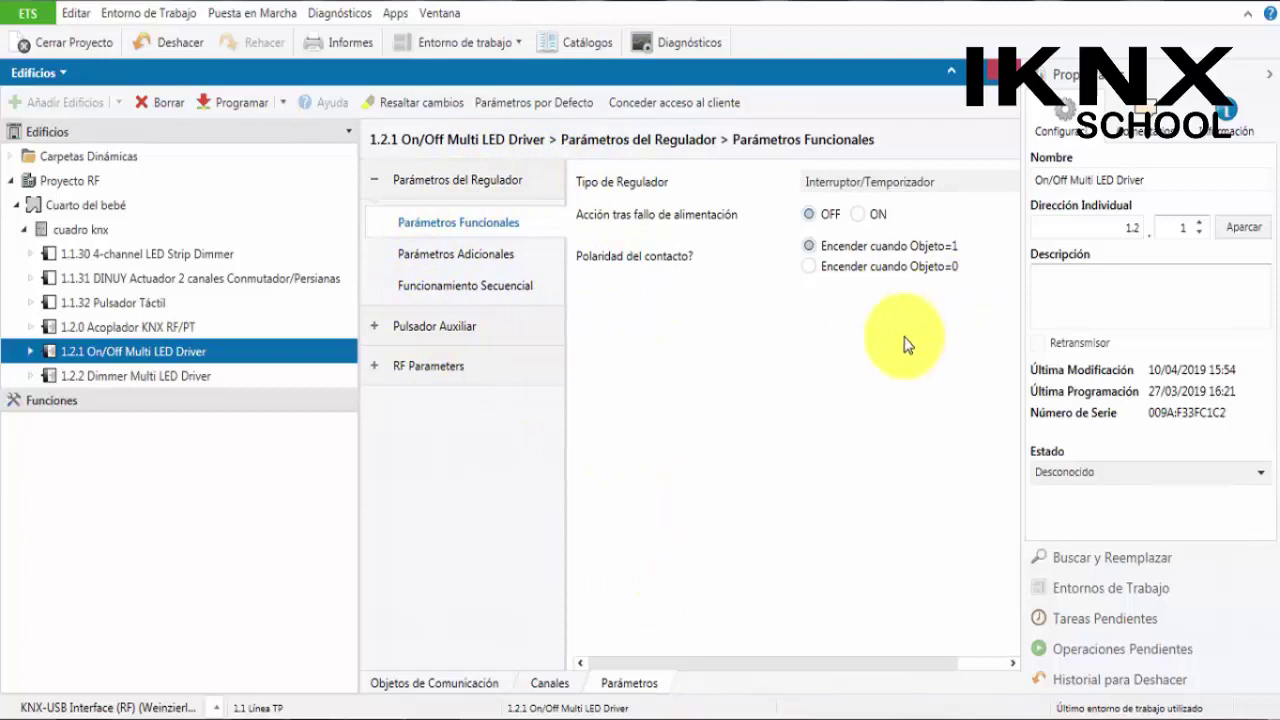
pyautogui.click(843, 185)
pyautogui.click(843, 178)
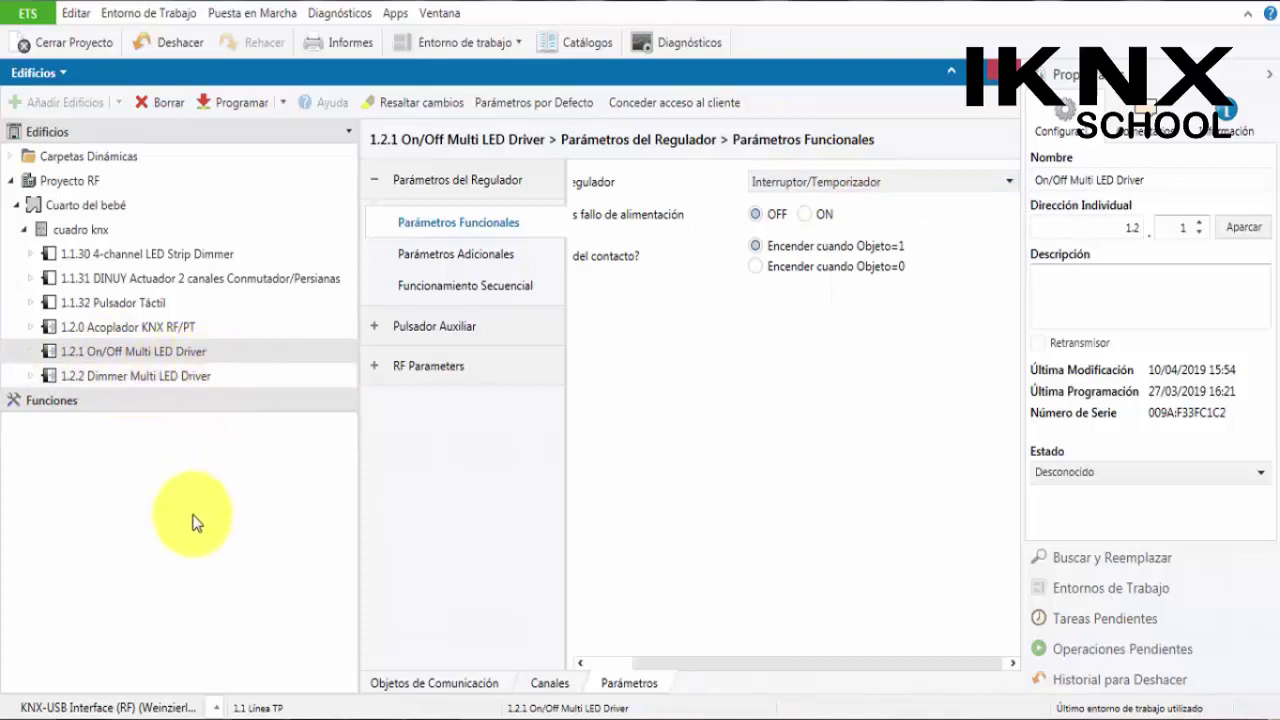
pyautogui.moveTo(694, 663); pyautogui.dragTo(650, 663)
pyautogui.click(928, 188)
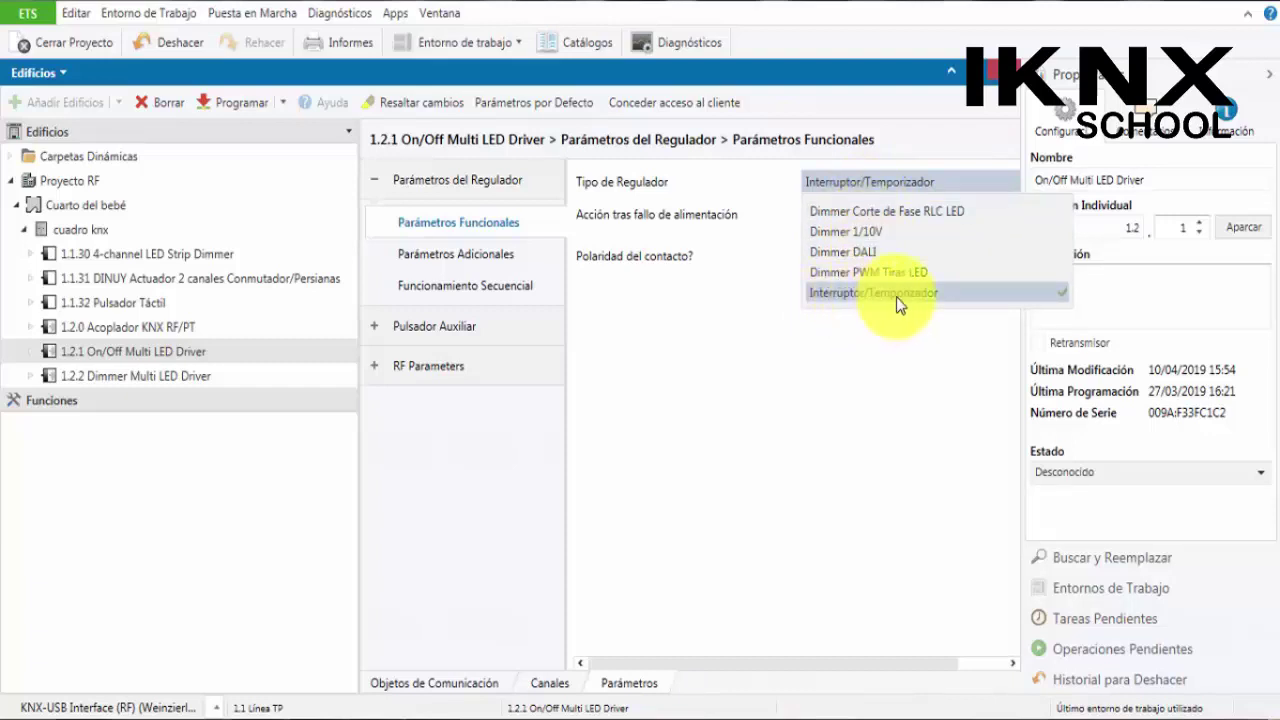
pyautogui.click(928, 180)
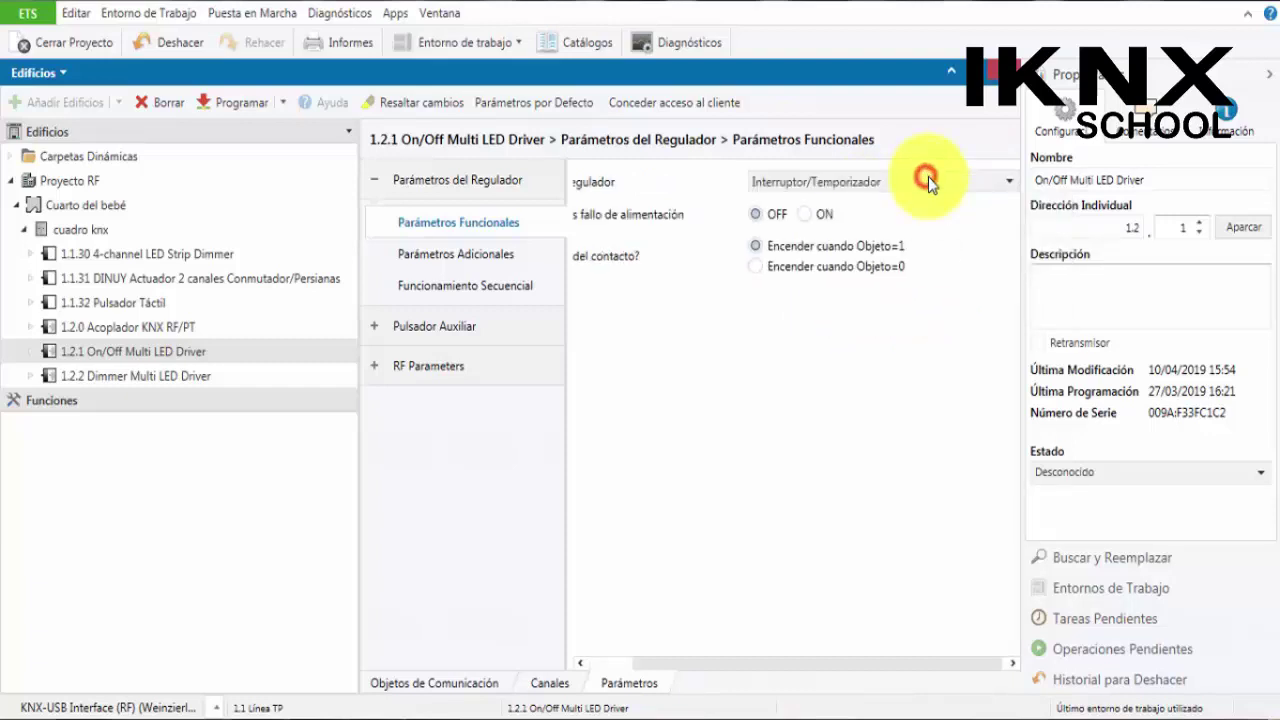
pyautogui.moveTo(843, 663); pyautogui.dragTo(757, 663)
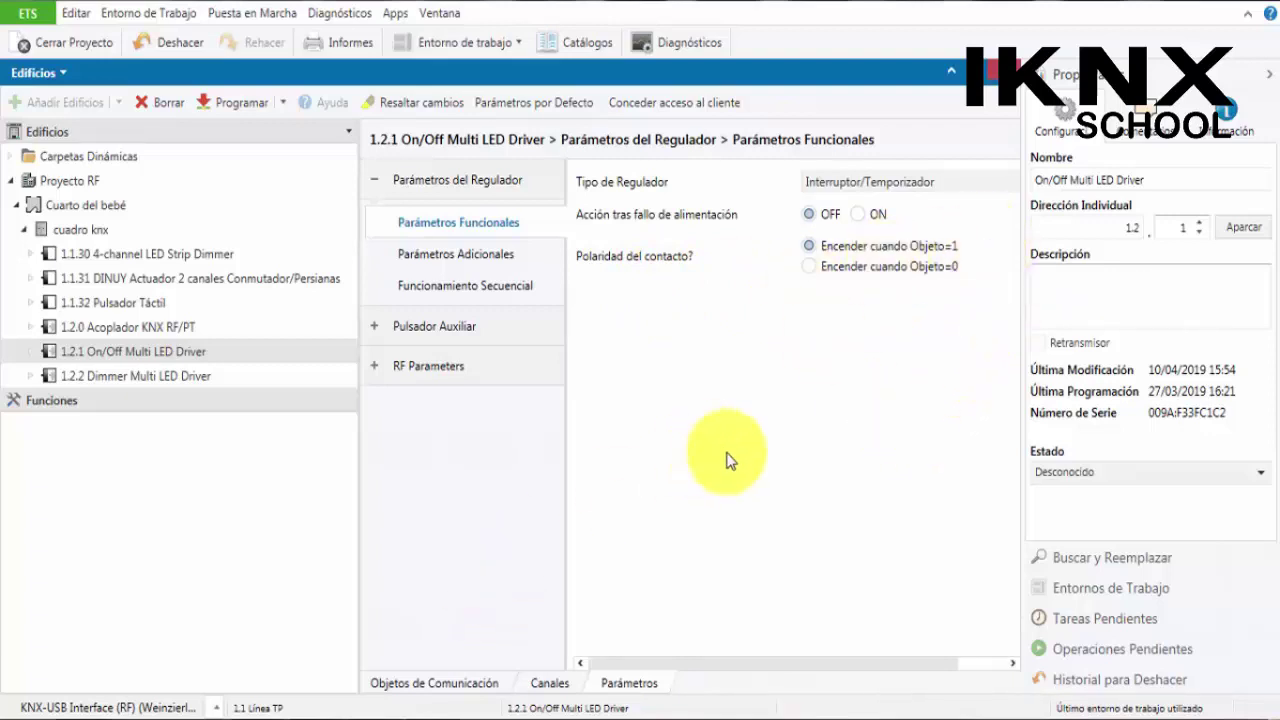
# Review the On/Off Multi LED Driver's additional parameters, including the scene number setting, and its sequential operation times
pyautogui.click(458, 256)
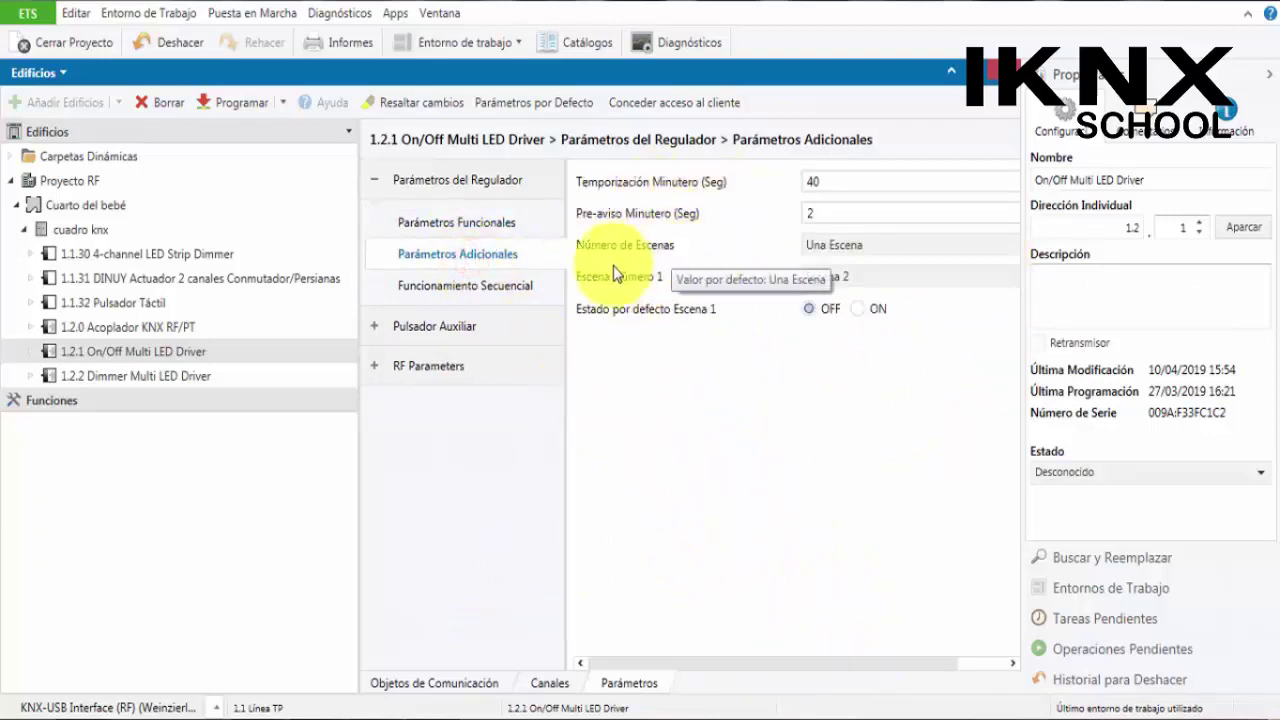
pyautogui.click(855, 274)
pyautogui.click(858, 272)
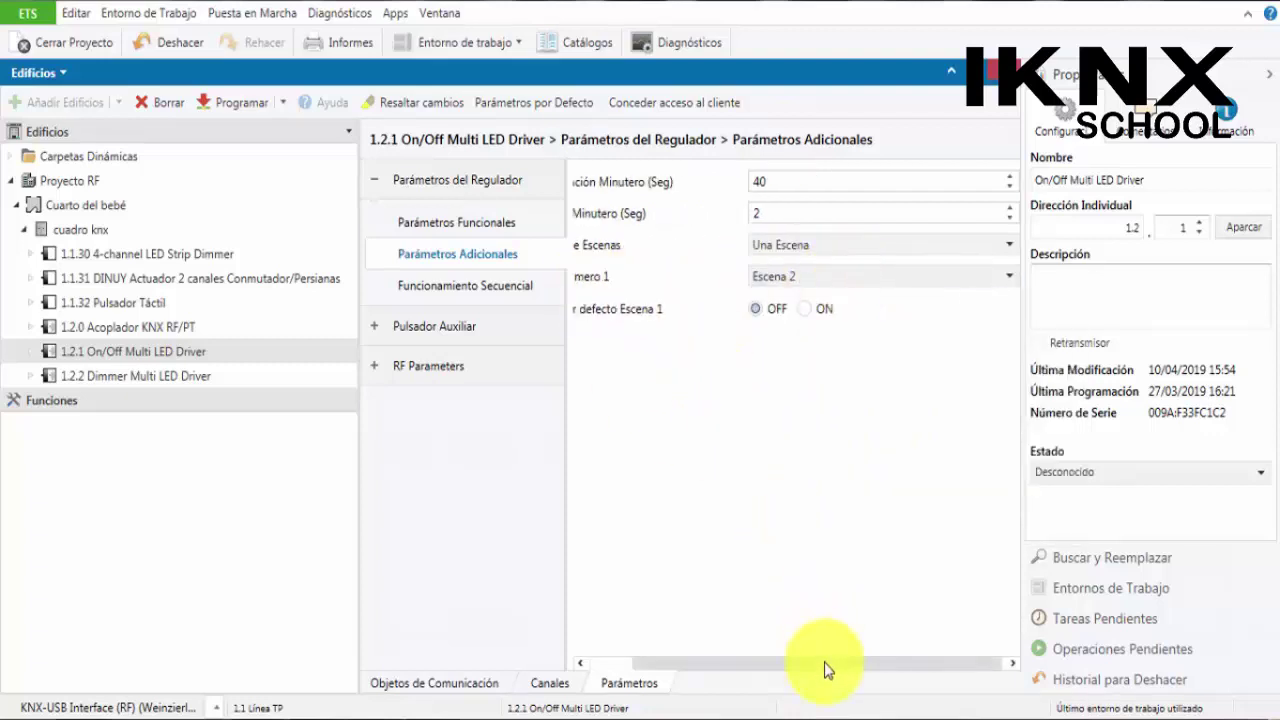
pyautogui.moveTo(823, 663); pyautogui.dragTo(683, 583)
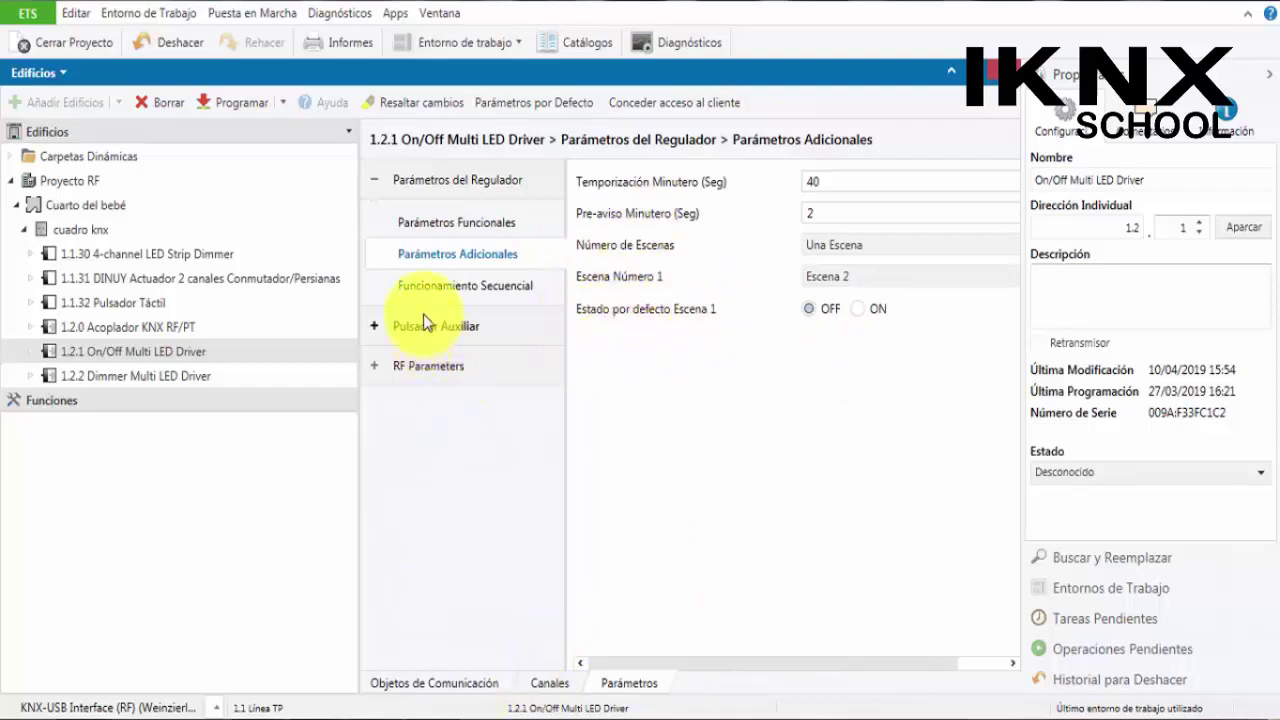
pyautogui.click(448, 285)
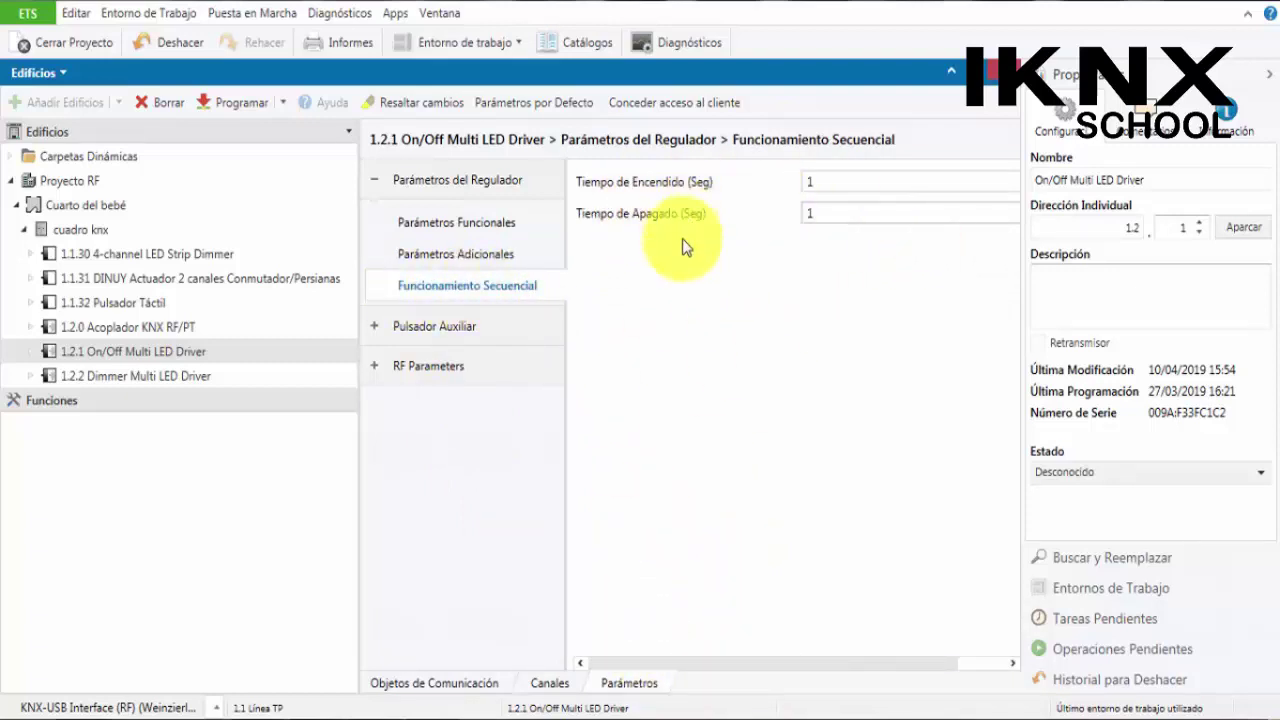
# Review the On/Off Multi LED Driver's auxiliary push-button parameters, including the function options, and its RF retransmission setting
pyautogui.click(428, 320)
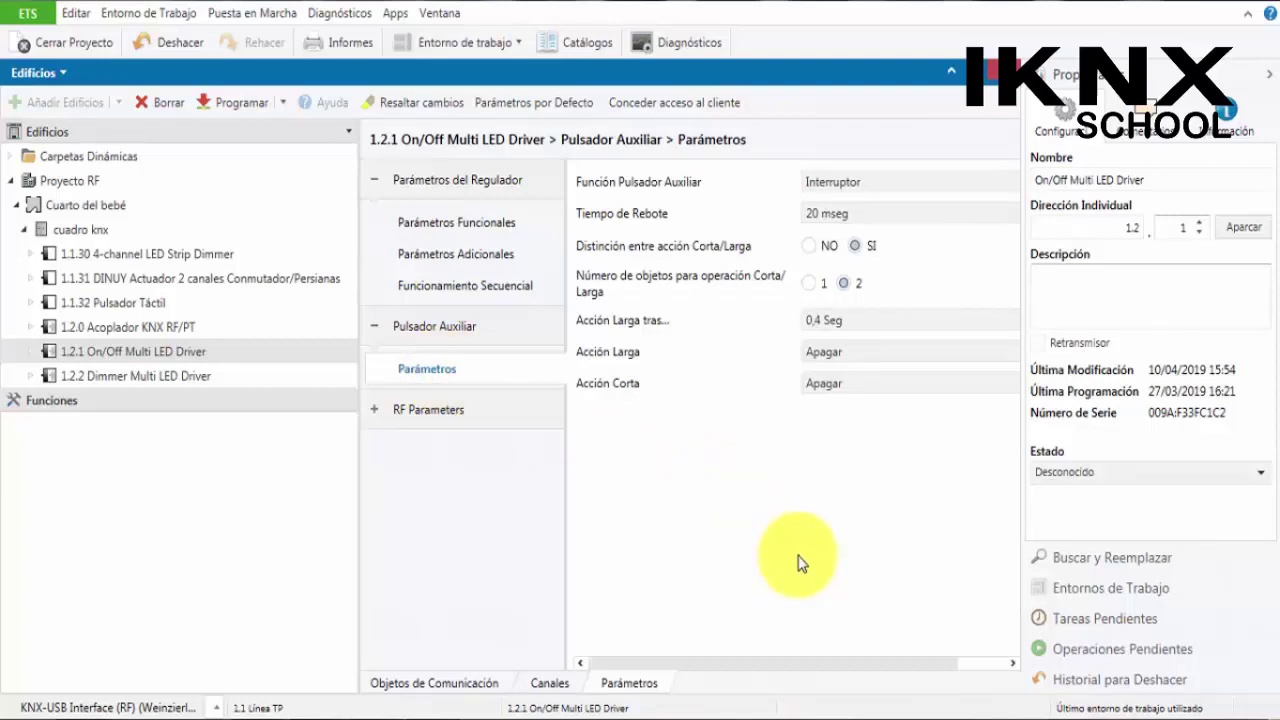
pyautogui.click(857, 184)
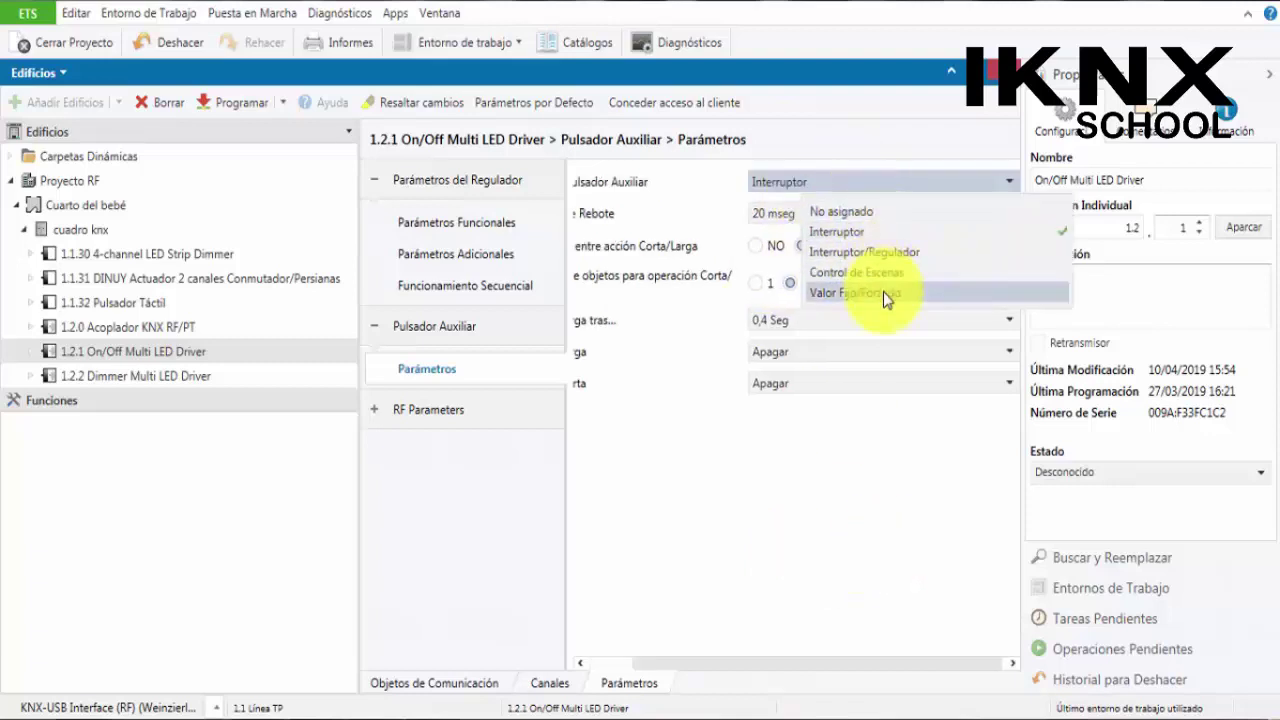
pyautogui.click(867, 182)
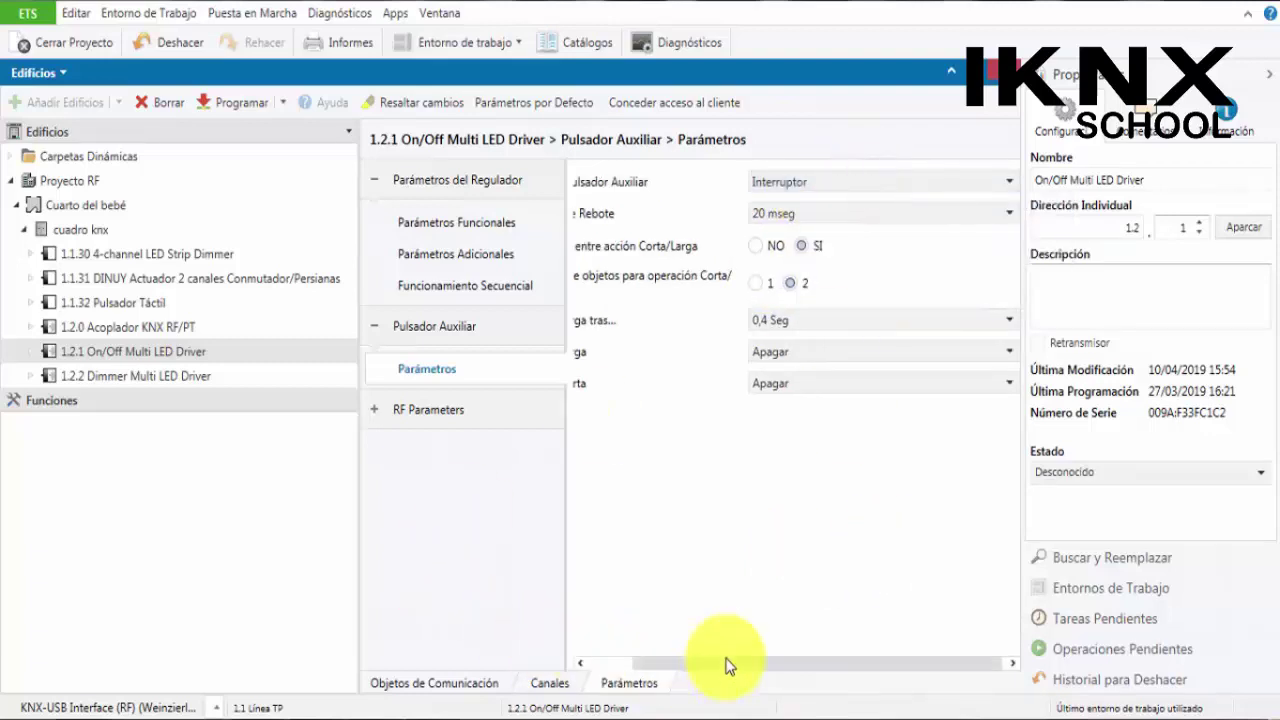
pyautogui.moveTo(723, 662); pyautogui.dragTo(640, 662)
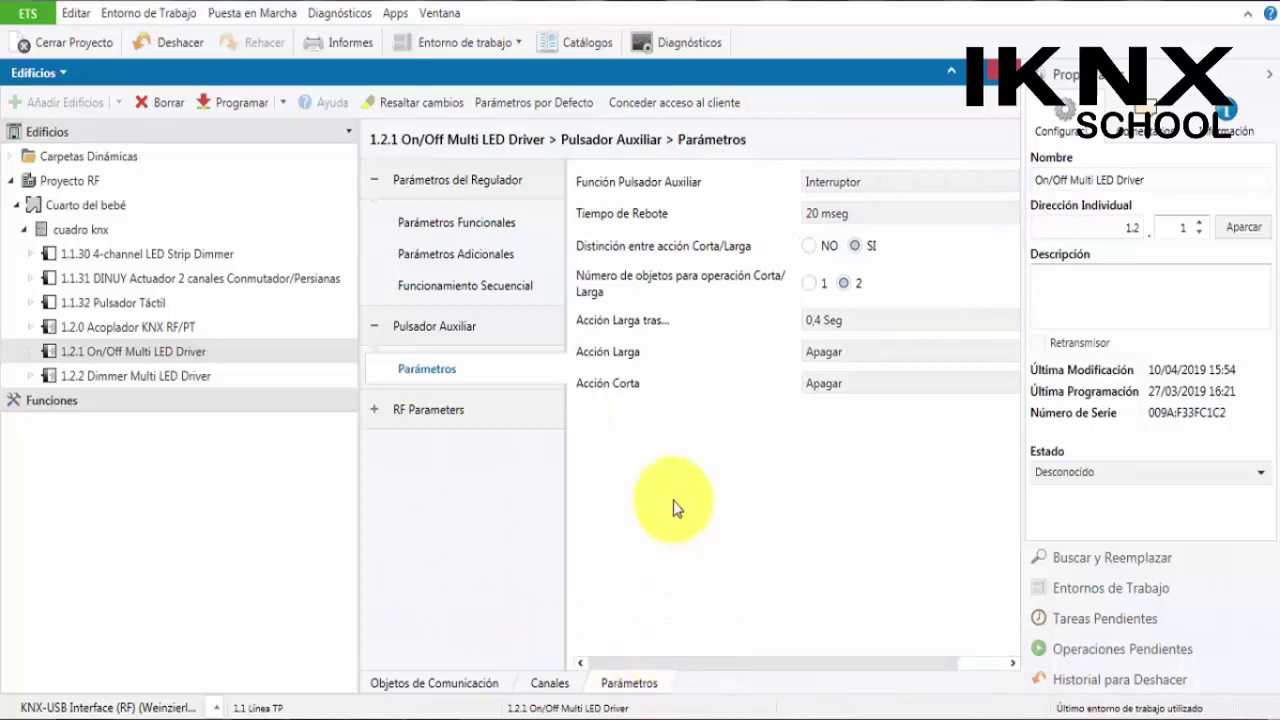
pyautogui.click(430, 411)
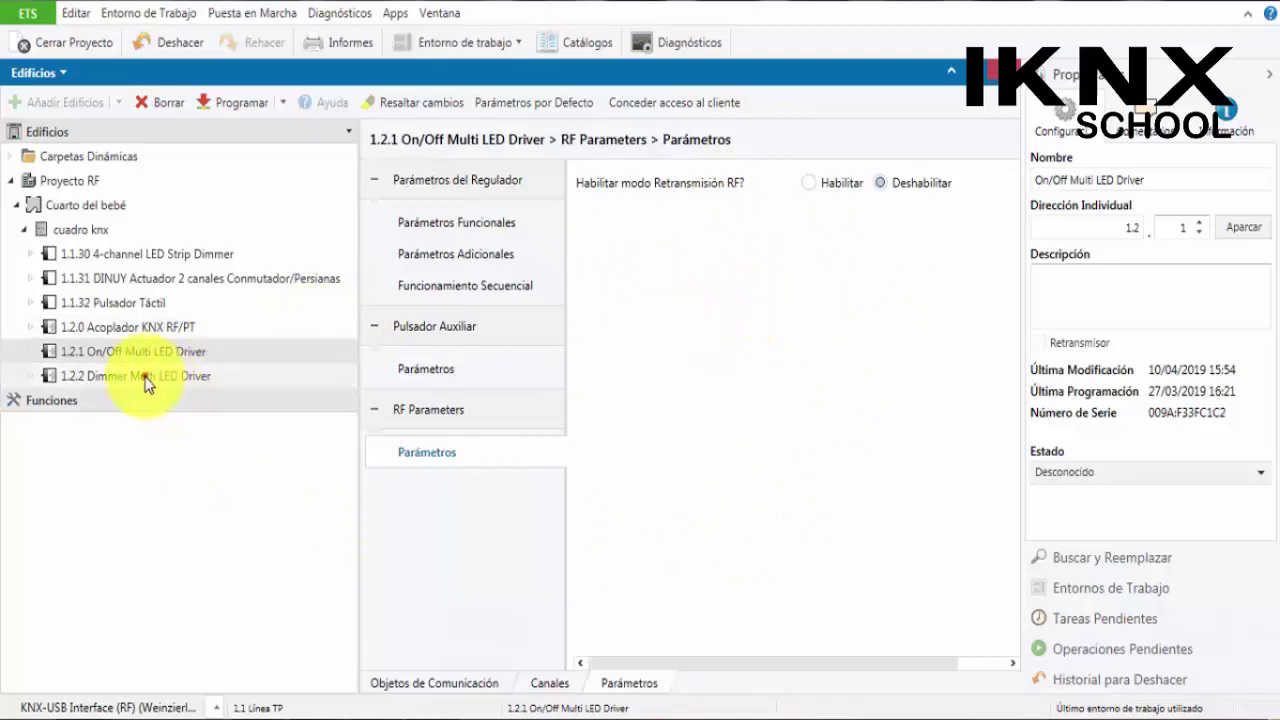
# Compare the functional parameters of the 1.2.2 Dimmer Multi LED Driver with those of the 1.2.1 On/Off Multi LED Driver
pyautogui.click(146, 382)
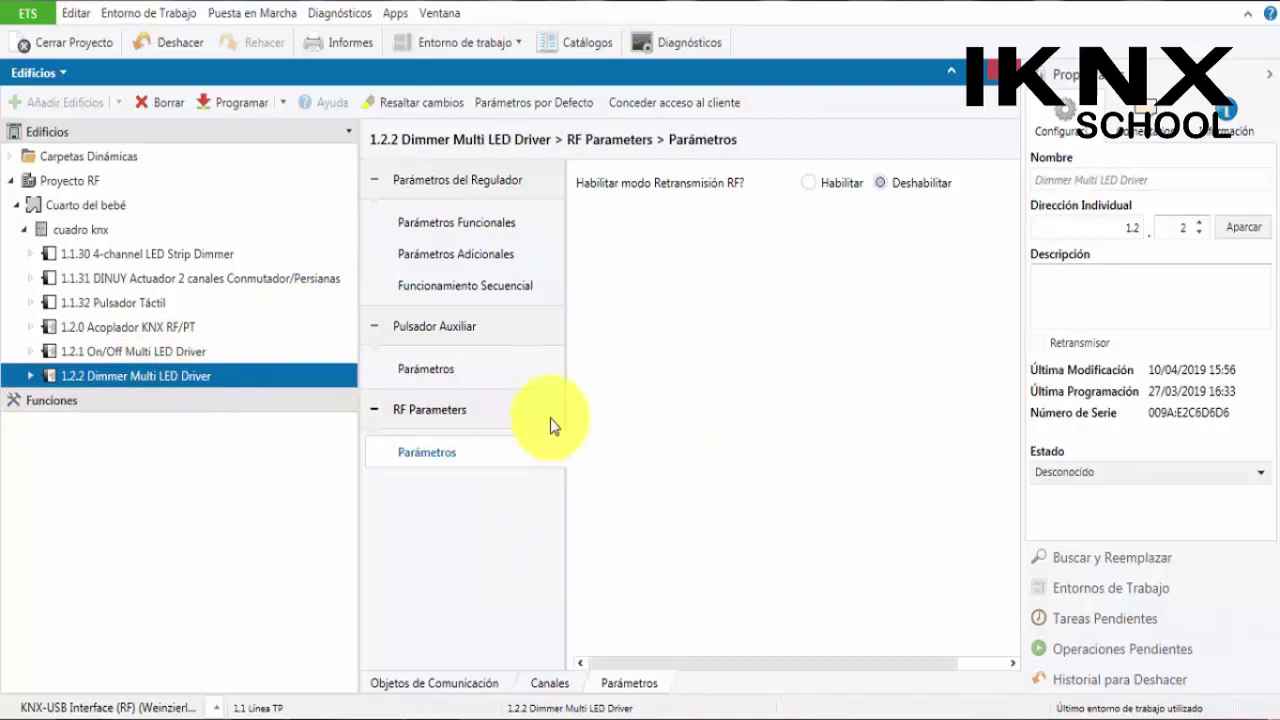
pyautogui.click(494, 219)
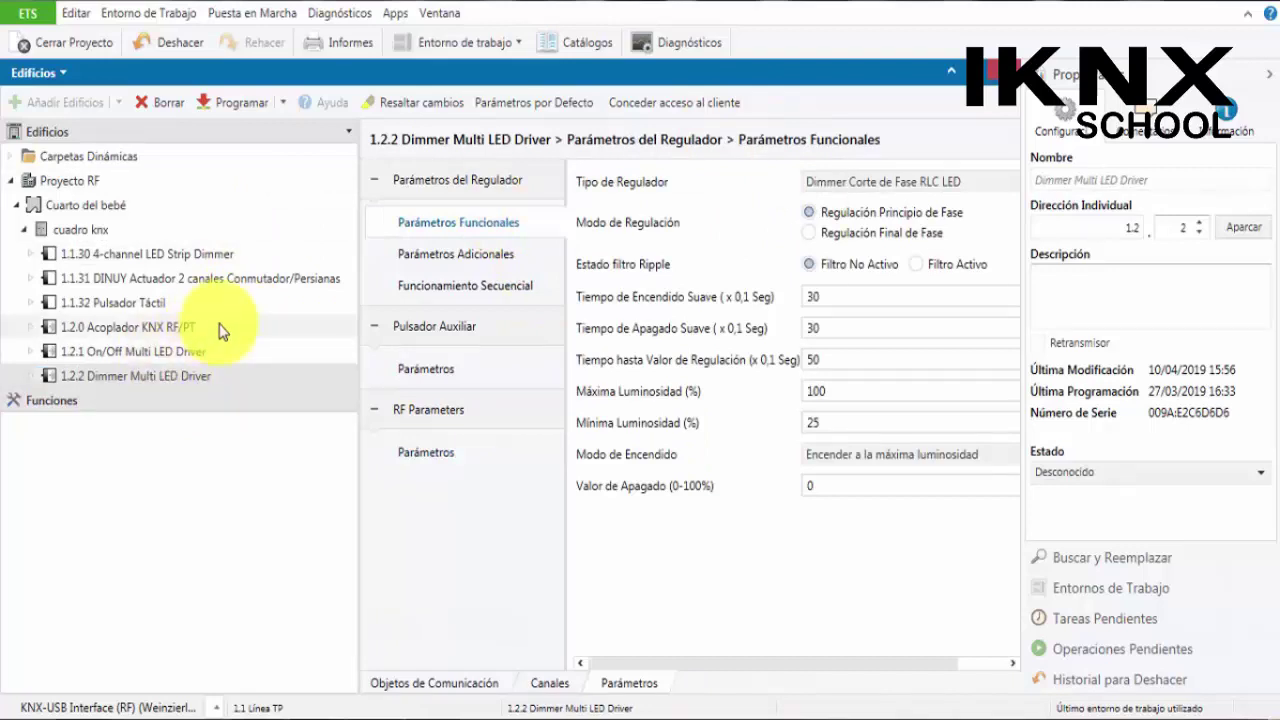
pyautogui.click(197, 351)
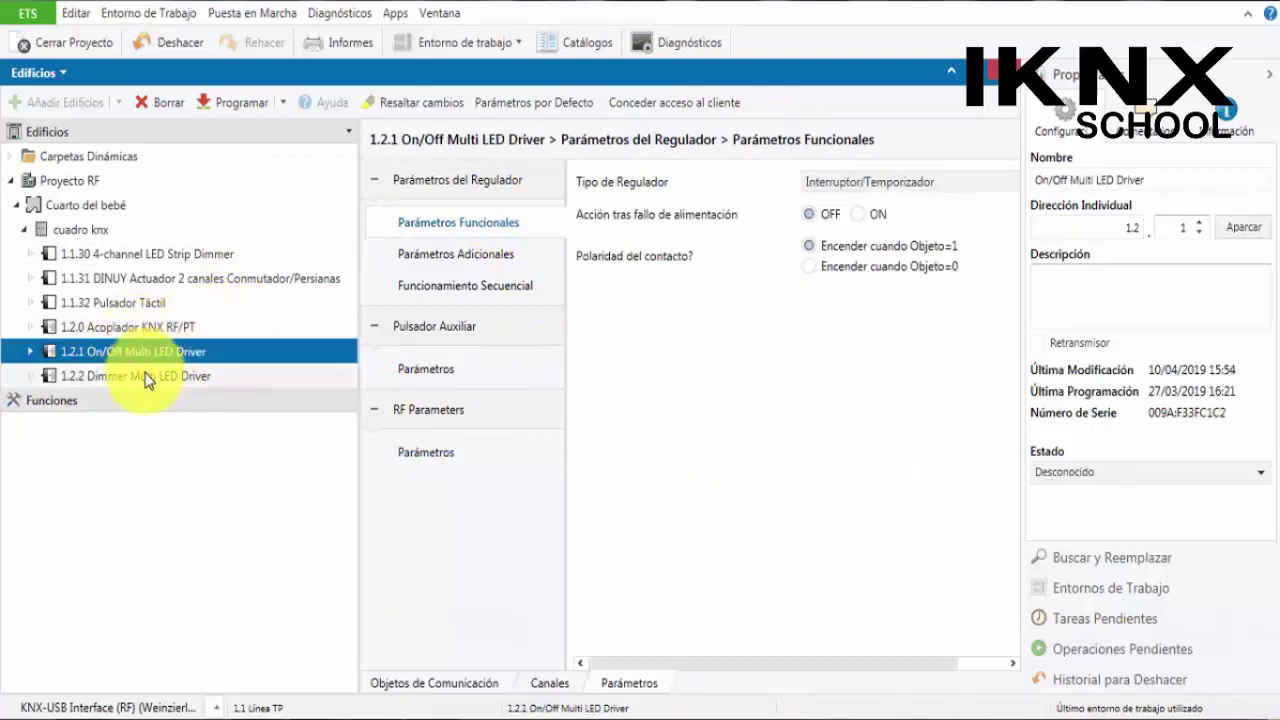
pyautogui.click(146, 377)
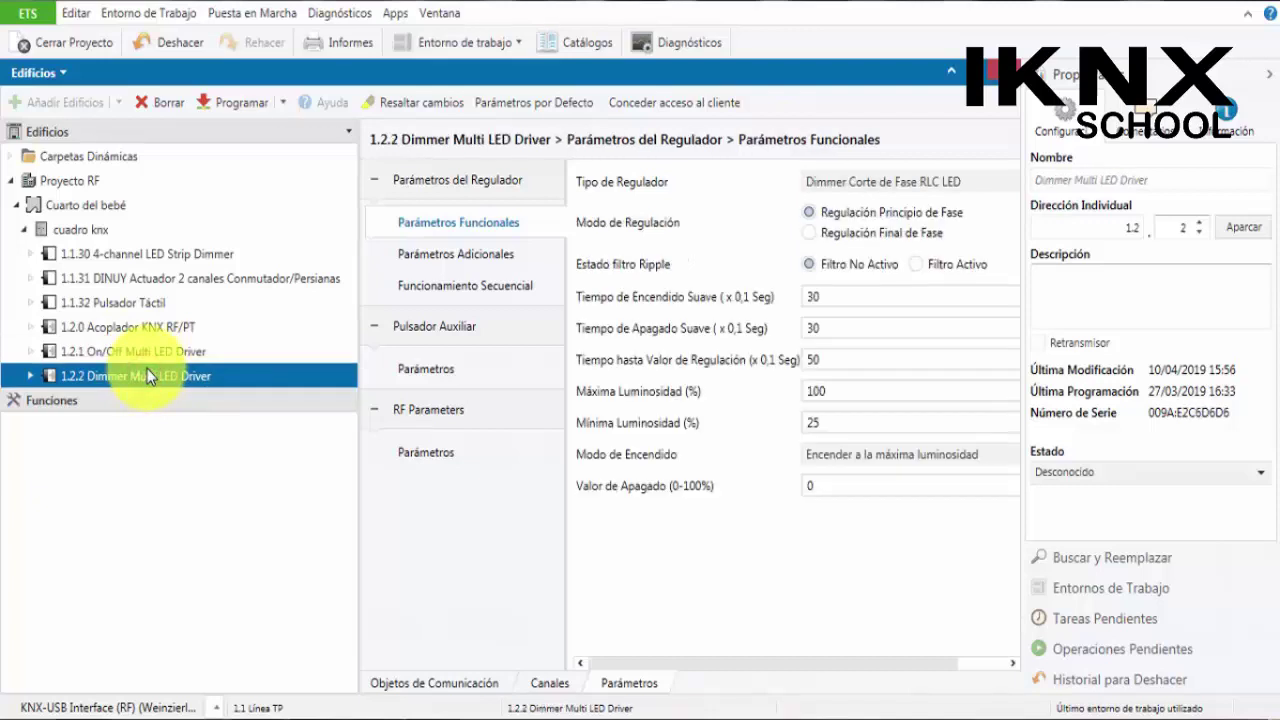
# Review the Dimmer Multi LED Driver's regulator type options, additional parameters and sequential operation times
pyautogui.click(880, 180)
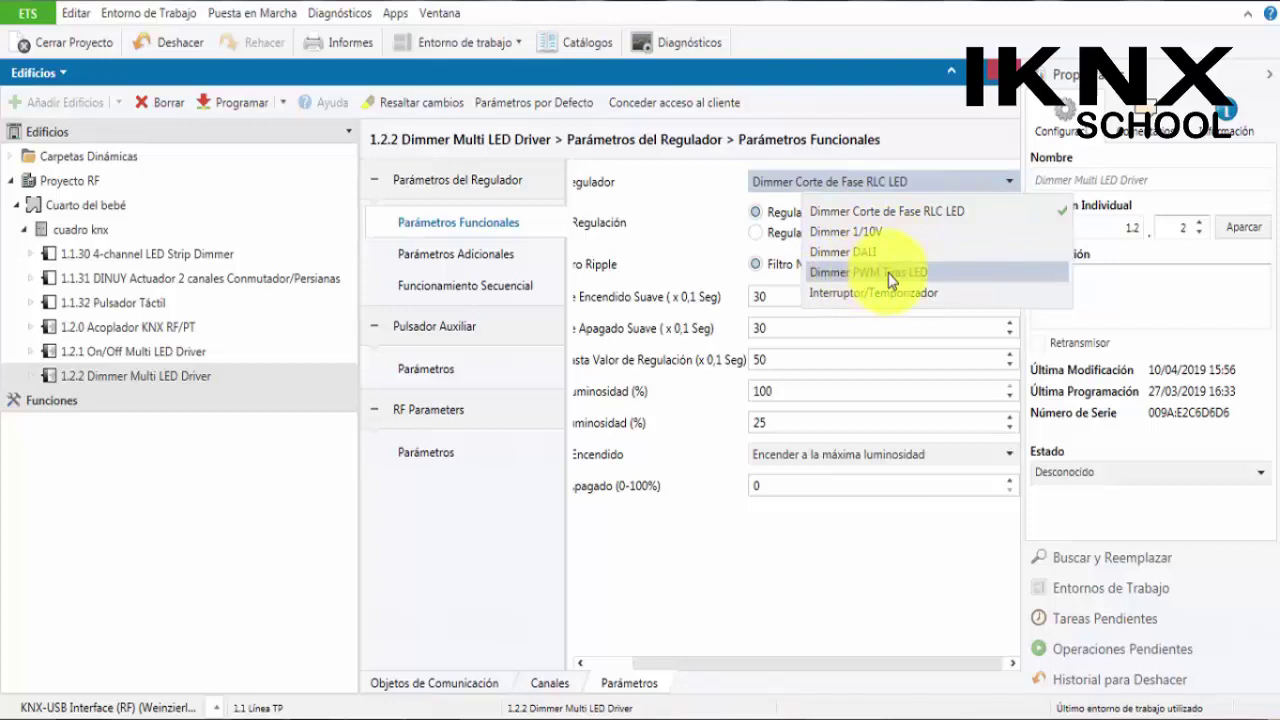
pyautogui.click(871, 179)
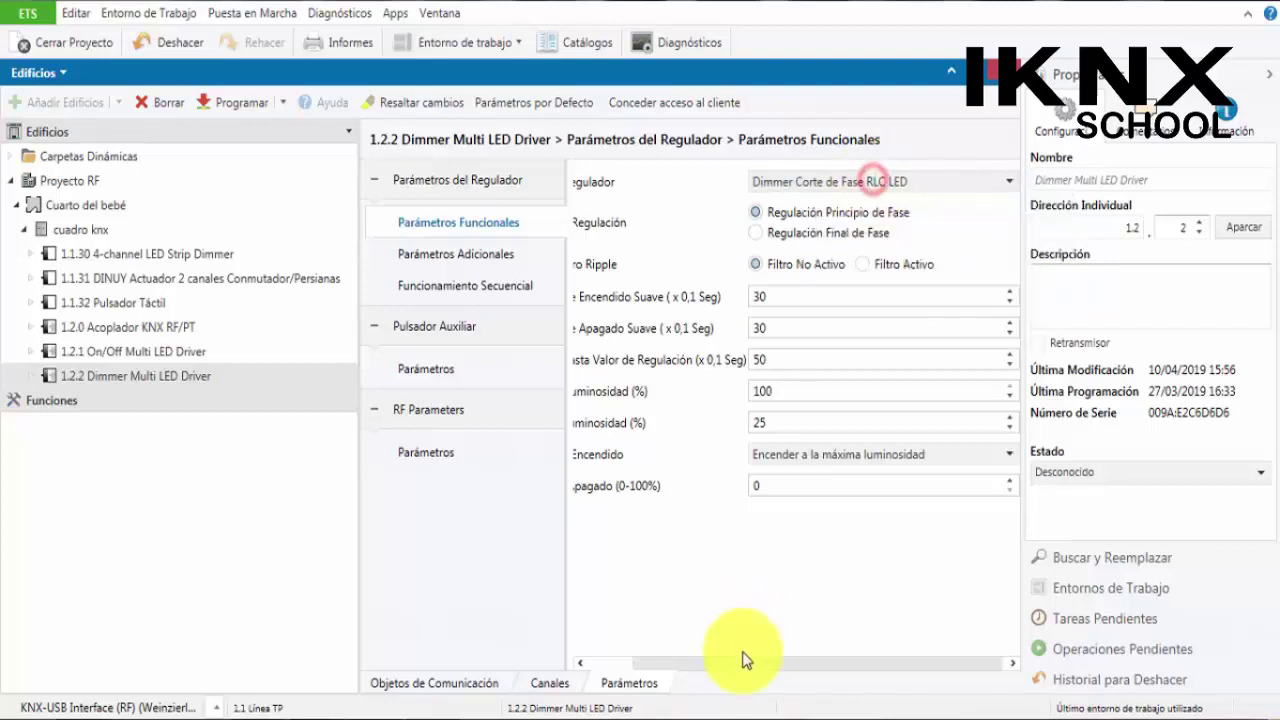
pyautogui.moveTo(727, 665); pyautogui.dragTo(683, 665)
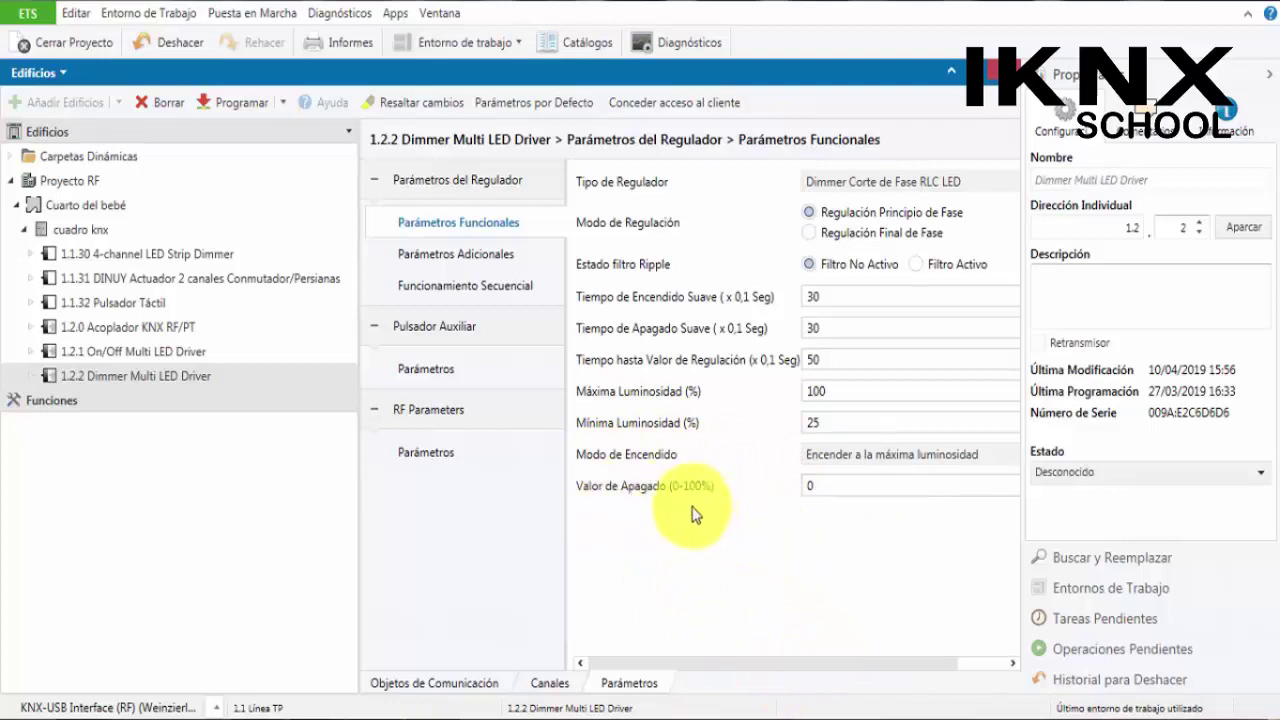
pyautogui.click(447, 255)
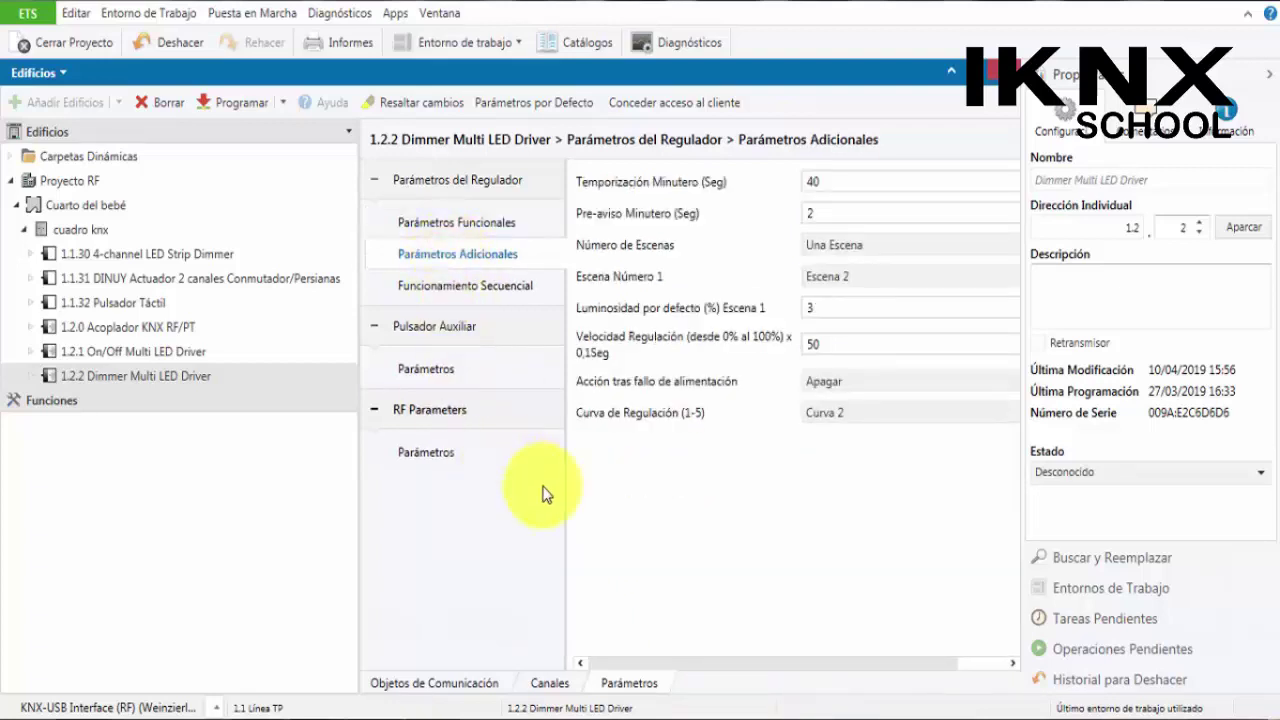
pyautogui.click(425, 285)
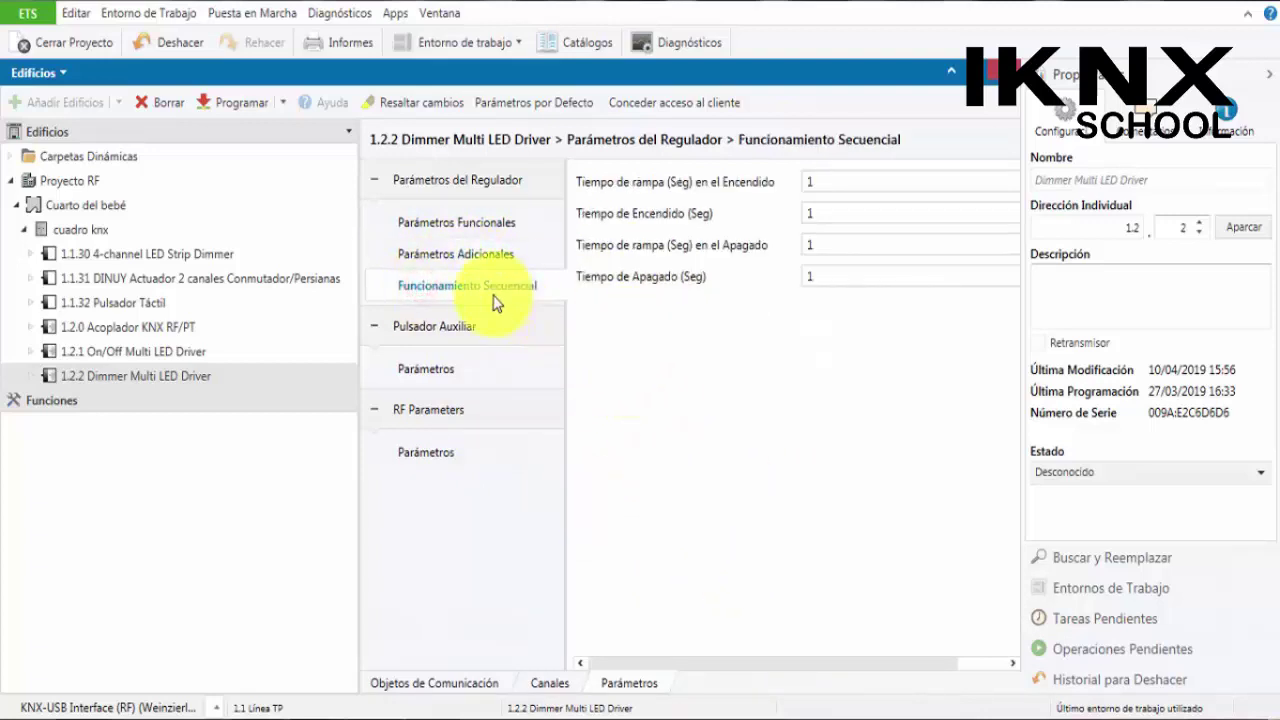